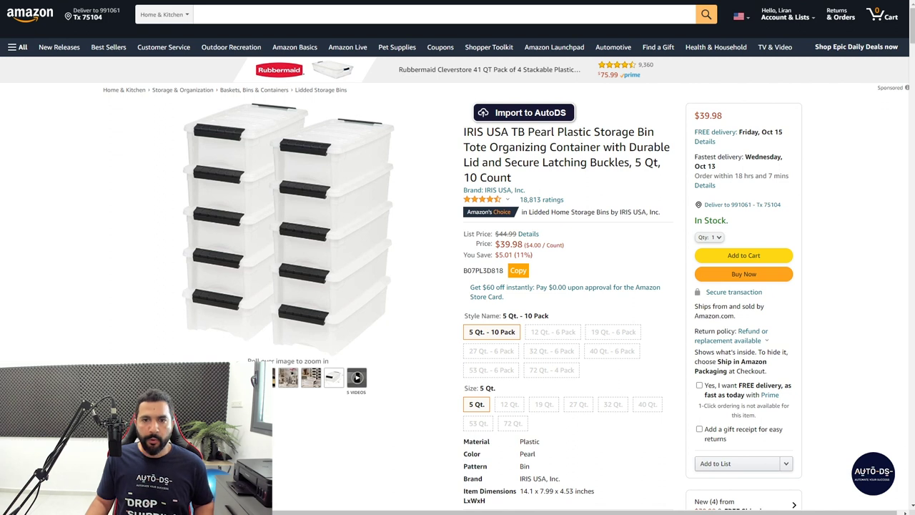
# - Copy "Plastic Storage Bin" from the Amazon product title and search eBay for it
pyautogui.doubleClick(575, 132)
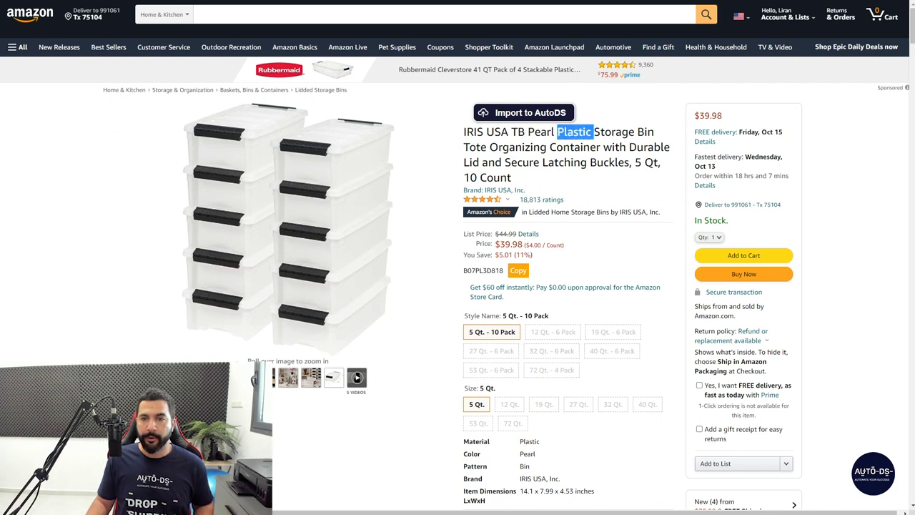
pyautogui.moveTo(593, 132); pyautogui.dragTo(653, 132)
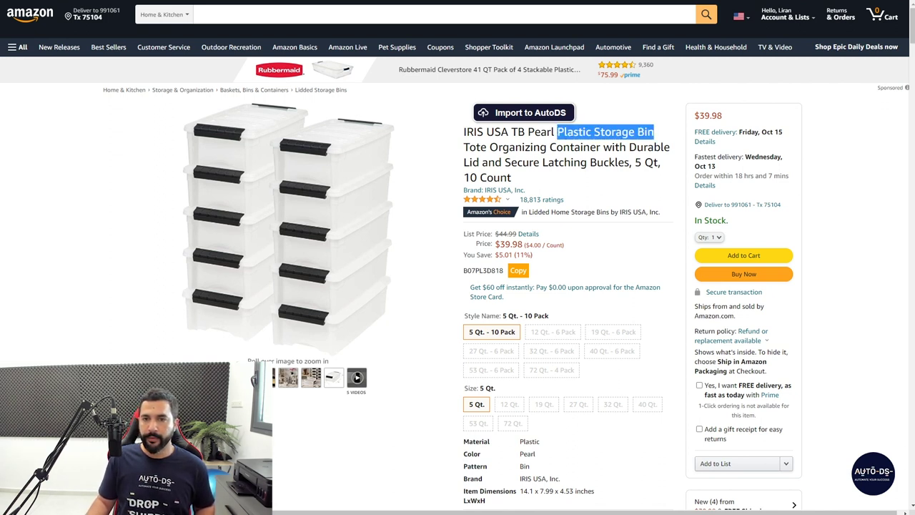
pyautogui.rightClick(610, 136)
pyautogui.click(629, 142)
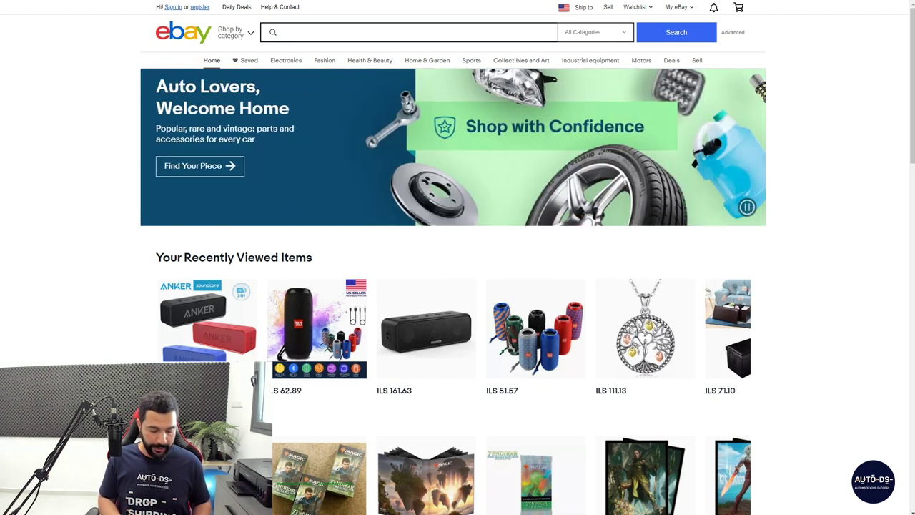
pyautogui.hotkey('ctrl', 'v')
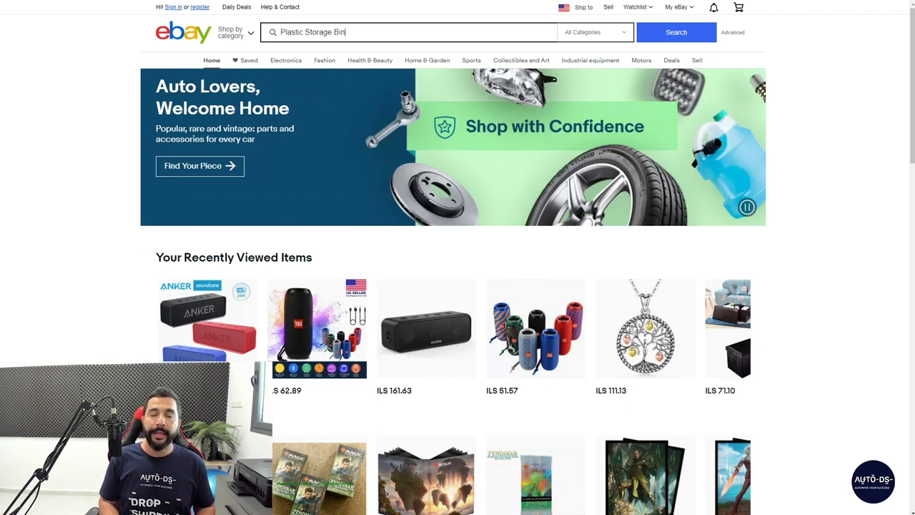
pyautogui.press('Return')
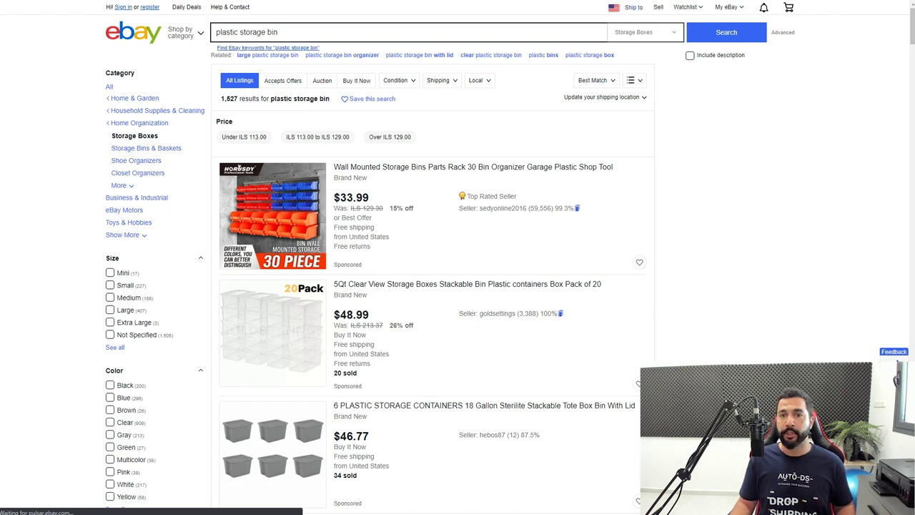
# - Look over the eBay results for plastic storage bin and filter them to sold listings
pyautogui.scroll(-1, 458, 257)
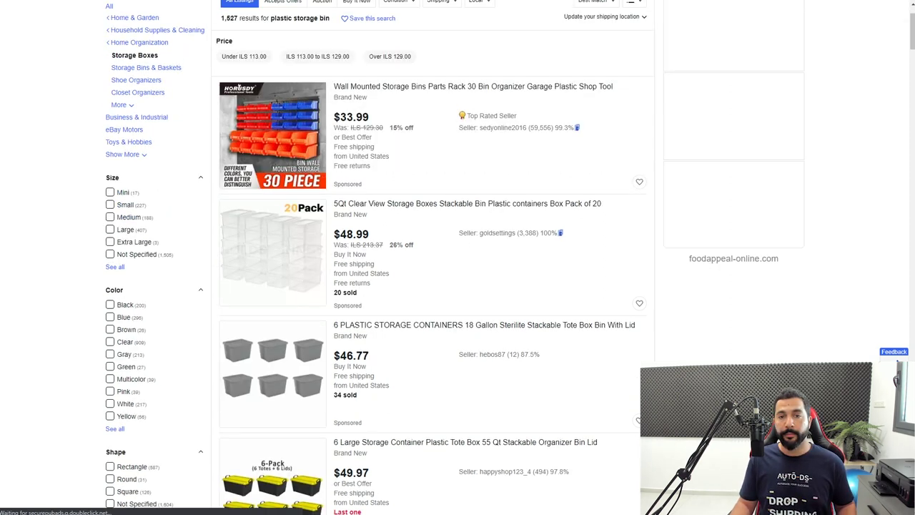
pyautogui.scroll(1, 457, 258)
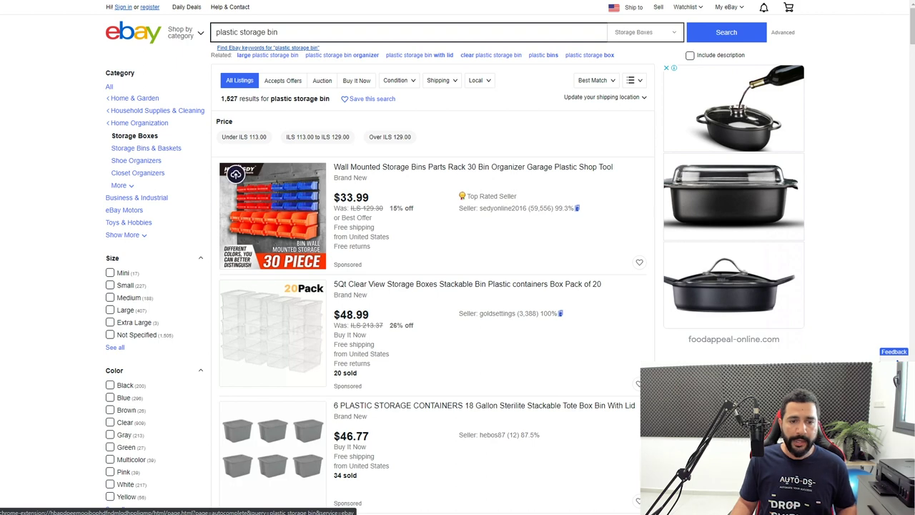
pyautogui.scroll(-1, 272, 244)
pyautogui.scroll(-1, 272, 286)
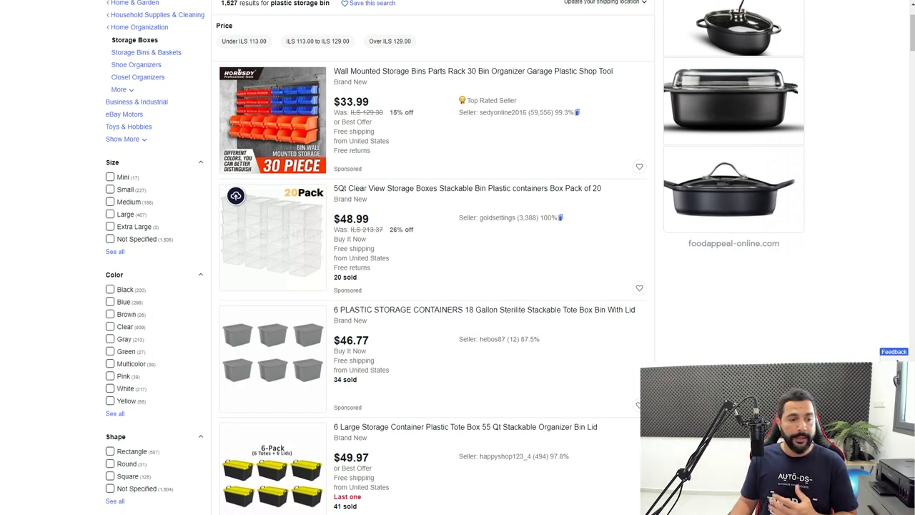
pyautogui.scroll(-2, 429, 286)
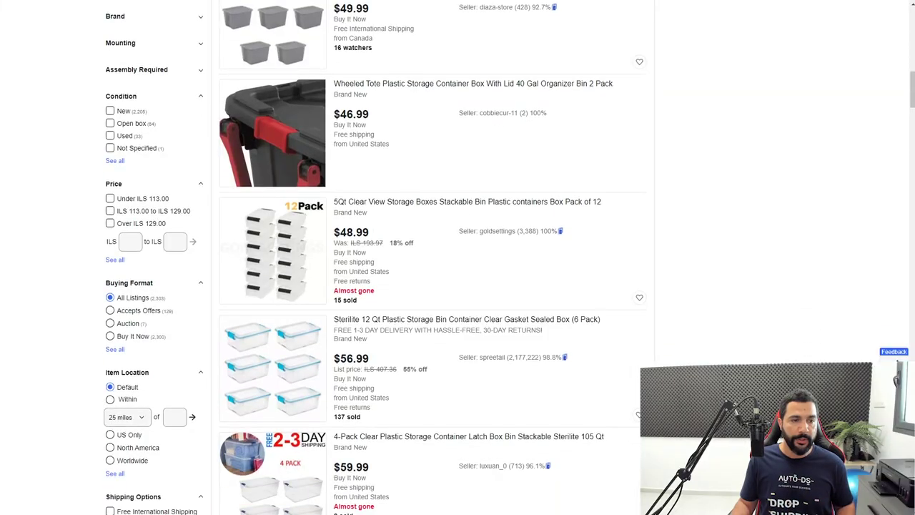
pyautogui.scroll(-3, 374, 257)
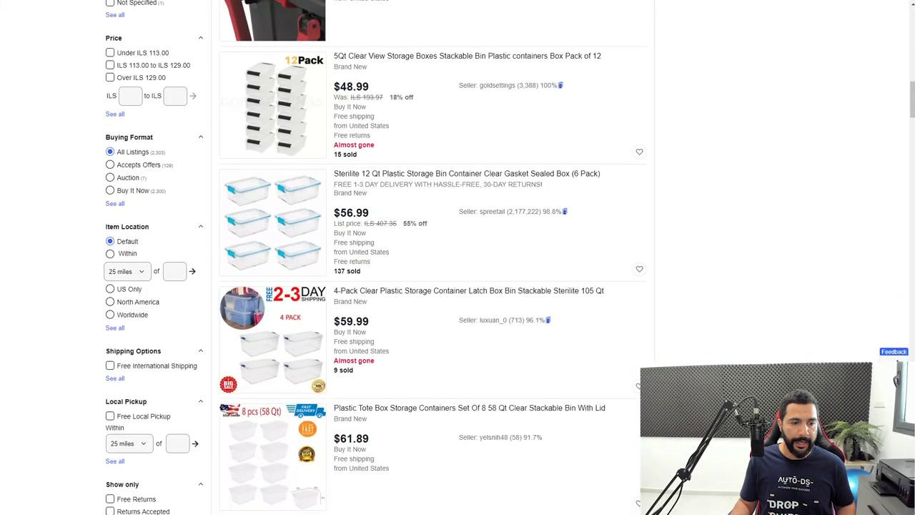
pyautogui.scroll(-2, 429, 258)
pyautogui.click(111, 408)
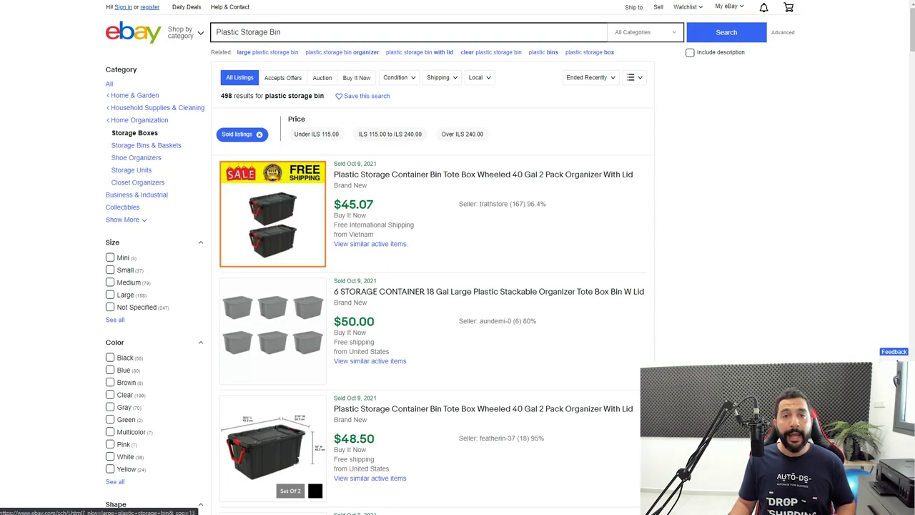
# - Look through the sold listings, check the first wheeled 40 Gal 2 Pack listing's page and return to the results
pyautogui.scroll(-5, 429, 258)
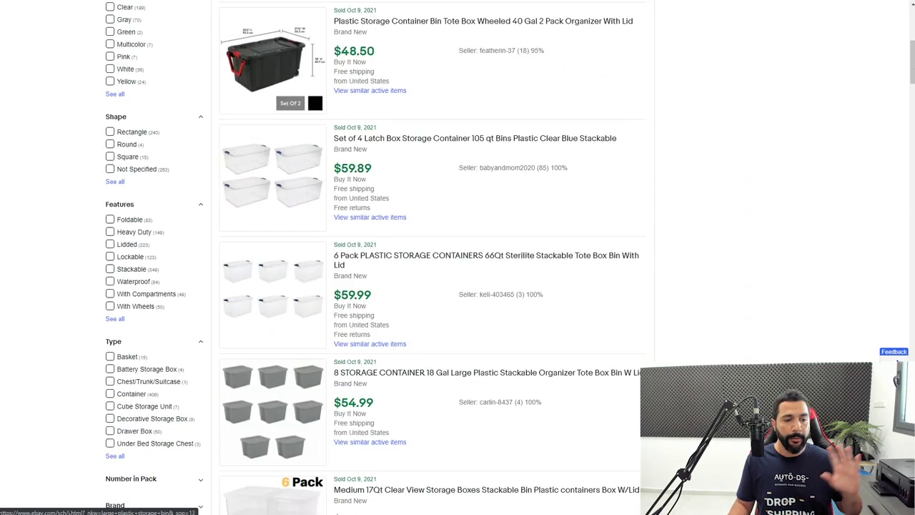
pyautogui.scroll(-5, 430, 257)
pyautogui.scroll(-3, 430, 258)
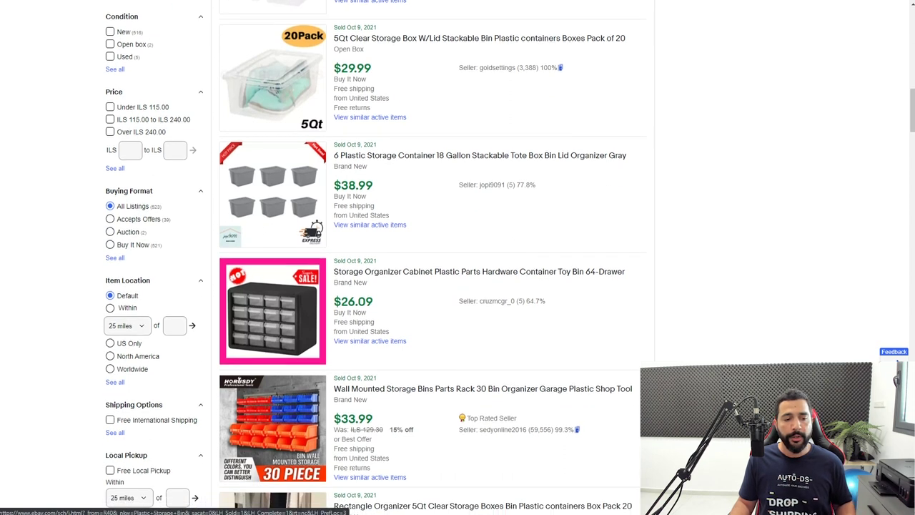
pyautogui.scroll(-3, 322, 258)
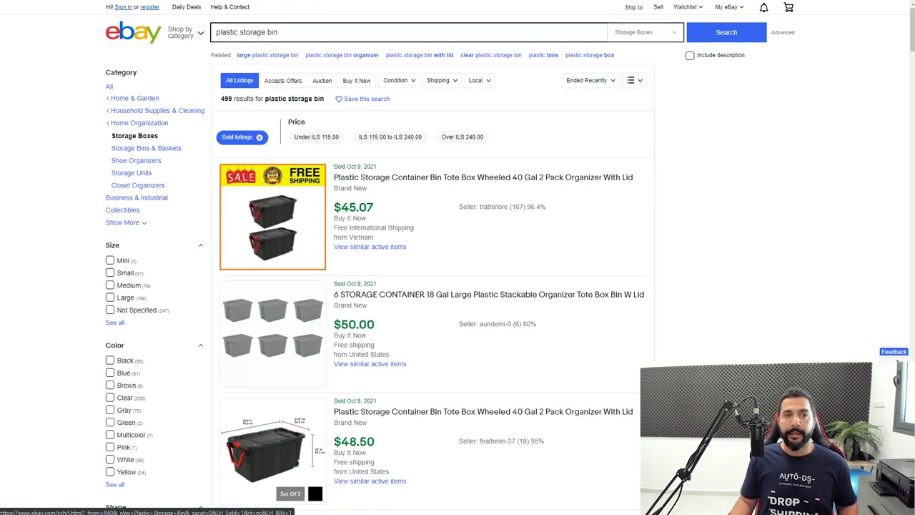
pyautogui.scroll(-1, 450, 258)
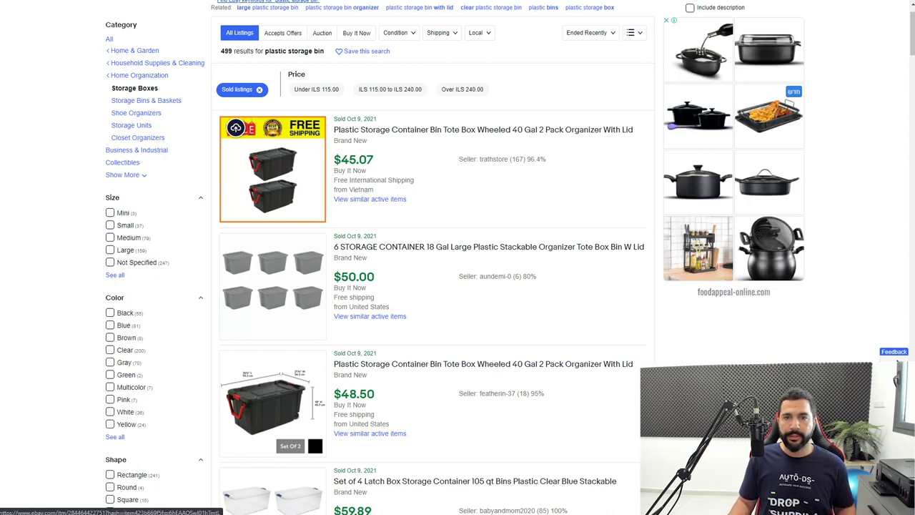
pyautogui.click(272, 171)
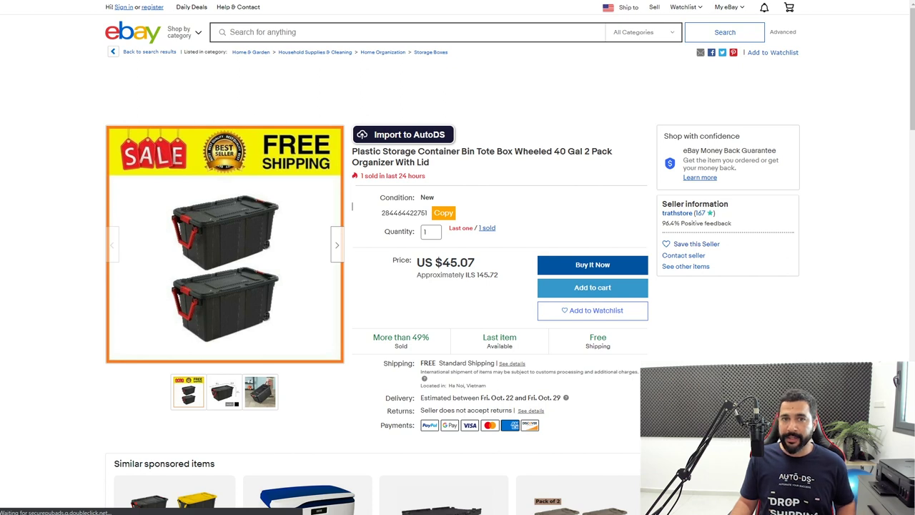
pyautogui.hotkey('alt', 'Left')
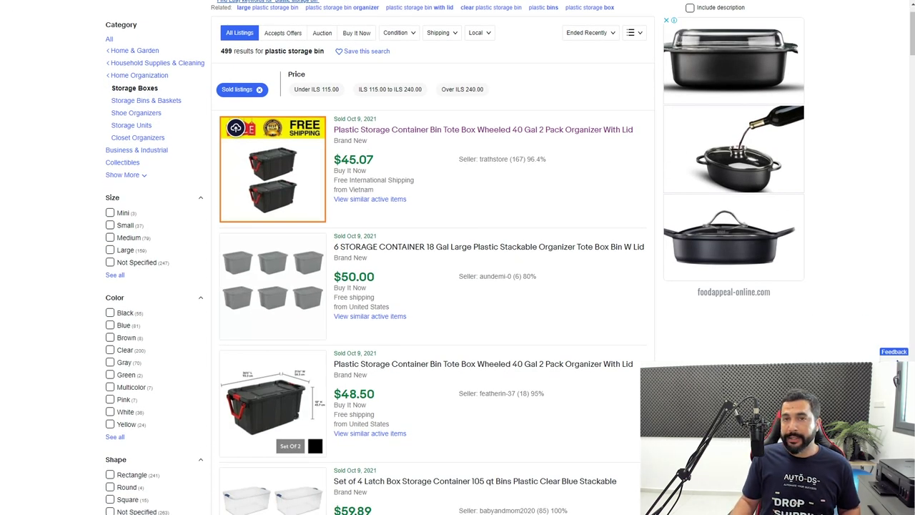
# - Examine the titles, prices and sold dates of the most recently sold storage bin listings
pyautogui.scroll(-1, 458, 258)
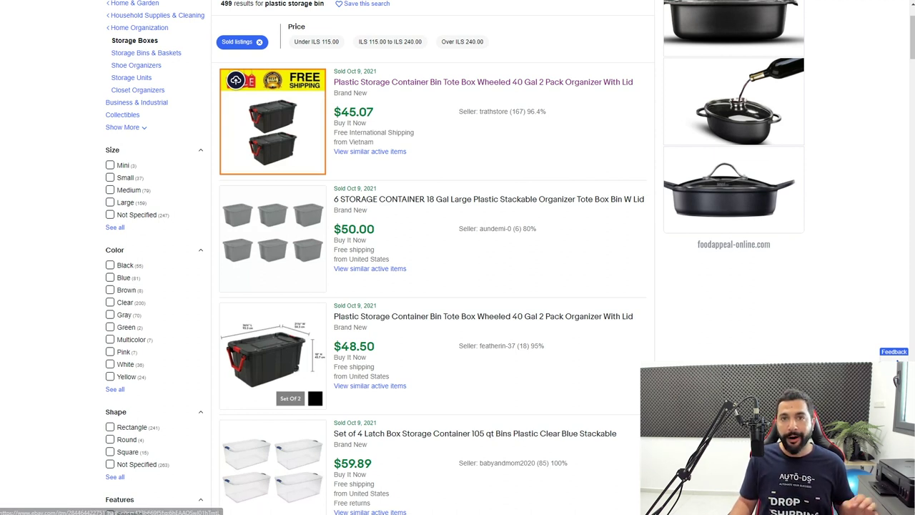
pyautogui.scroll(-1, 272, 158)
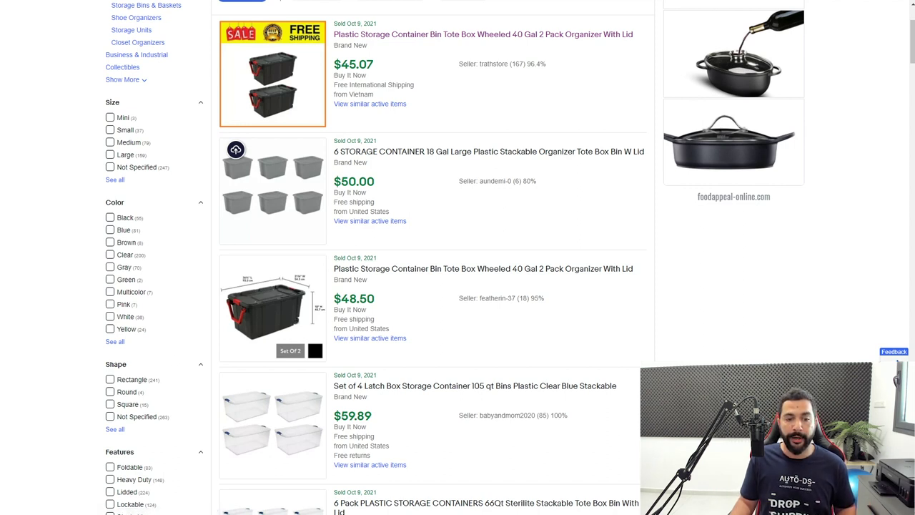
pyautogui.scroll(-1, 272, 229)
pyautogui.scroll(-1, 272, 293)
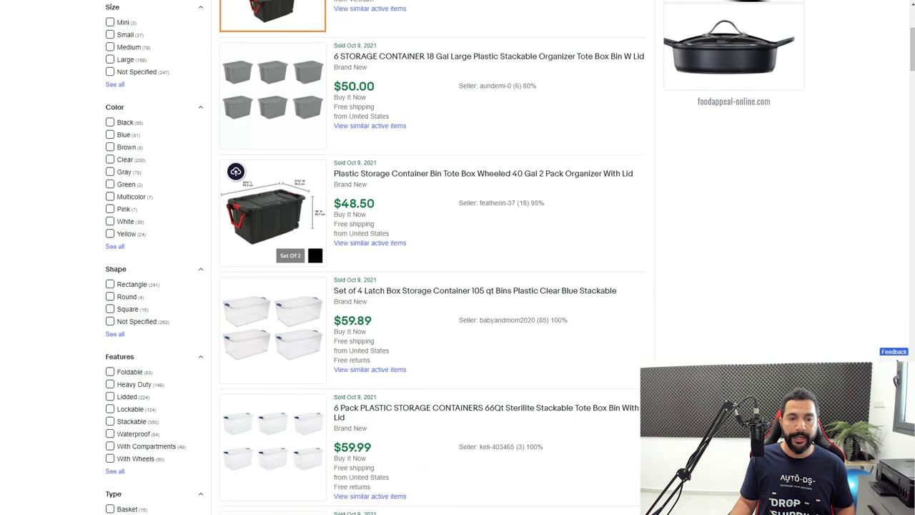
pyautogui.scroll(-6, 272, 322)
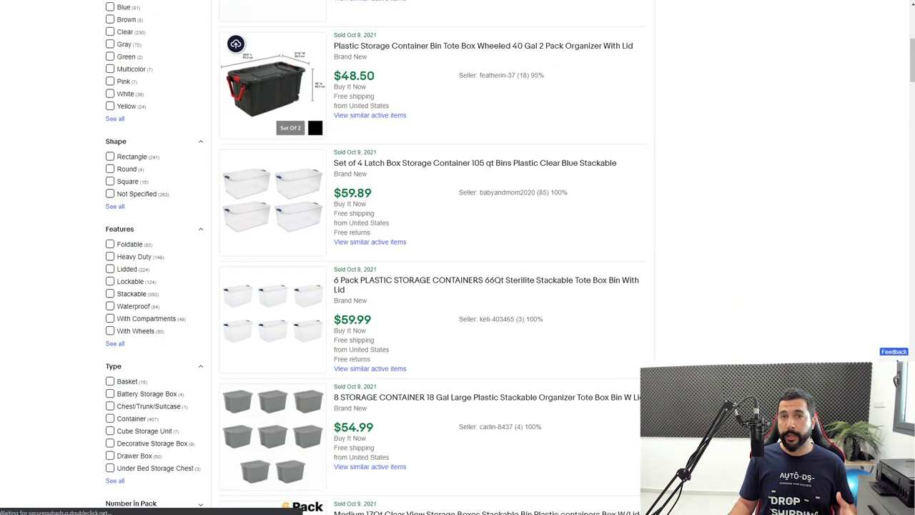
pyautogui.scroll(-2, 272, 322)
pyautogui.scroll(4, 271, 321)
pyautogui.scroll(3, 272, 211)
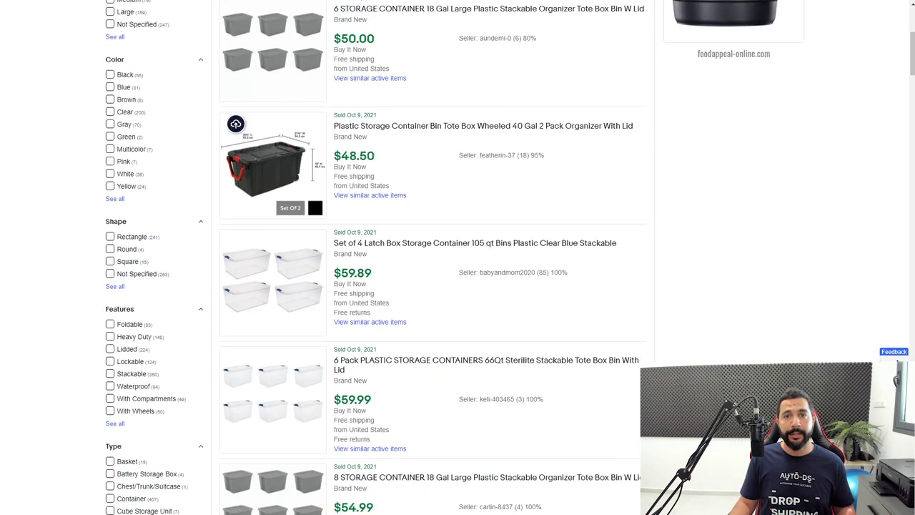
pyautogui.scroll(6, 272, 193)
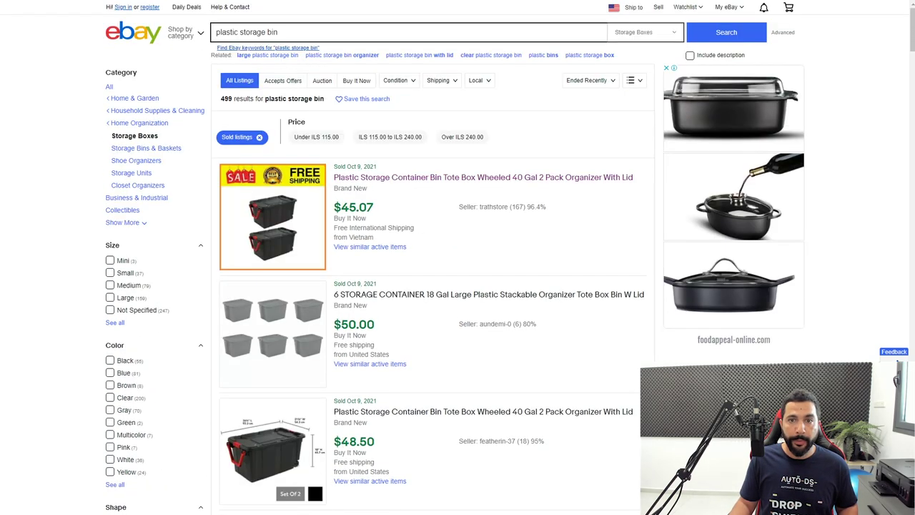
# - Open the first sold listing, the wheeled 40 Gal 2 Pack organizer, and copy its full title
pyautogui.click(272, 216)
pyautogui.moveTo(358, 151); pyautogui.dragTo(430, 163)
pyautogui.hotkey('ctrl', 'c')
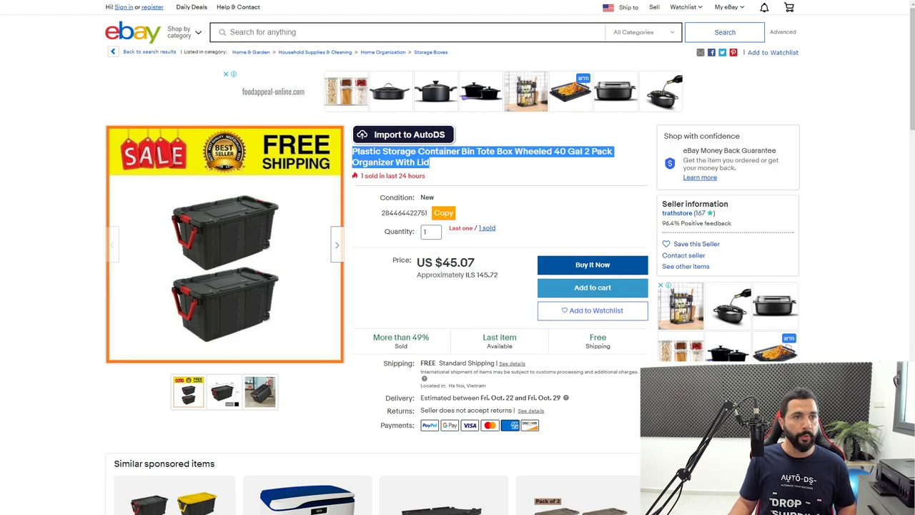
# - Switch to AutoDS and replace the Pearl Plastic Storage Bin draft's title with the copied eBay title
pyautogui.hotkey('ctrl', 't')
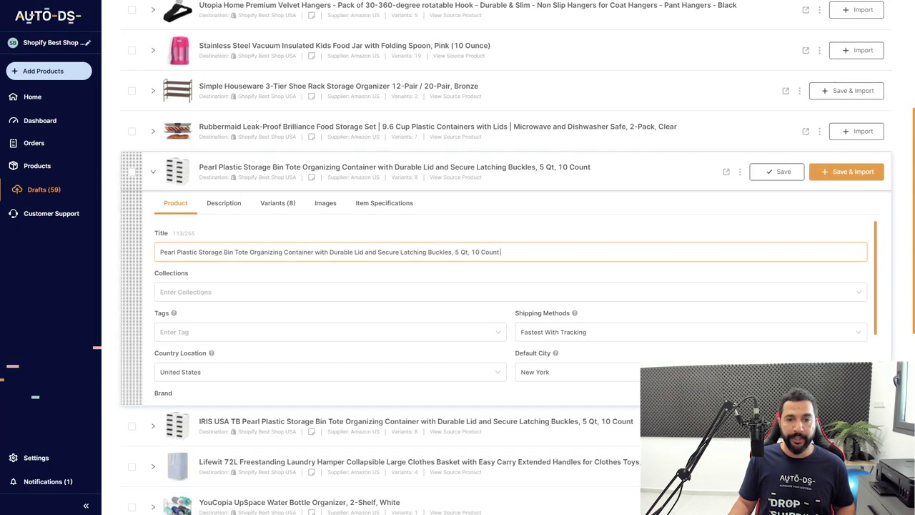
pyautogui.moveTo(502, 252); pyautogui.dragTo(161, 252)
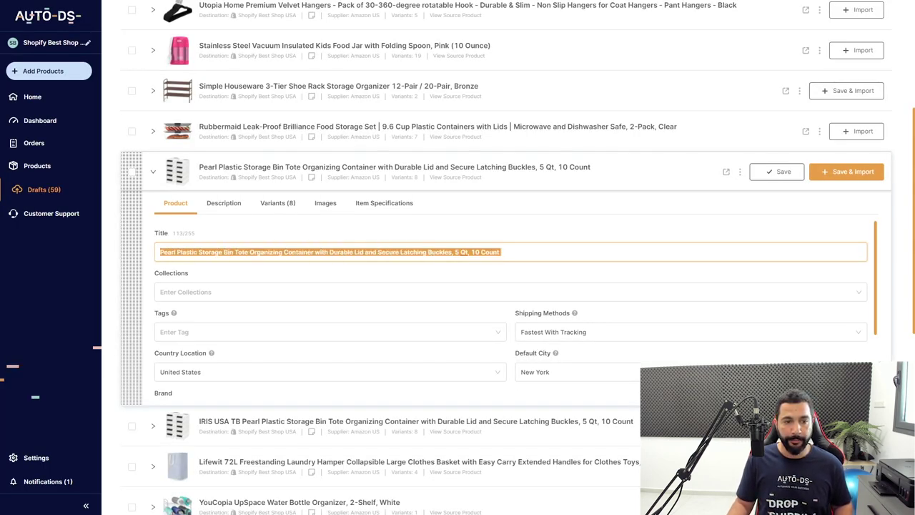
pyautogui.hotkey('ctrl', 'v')
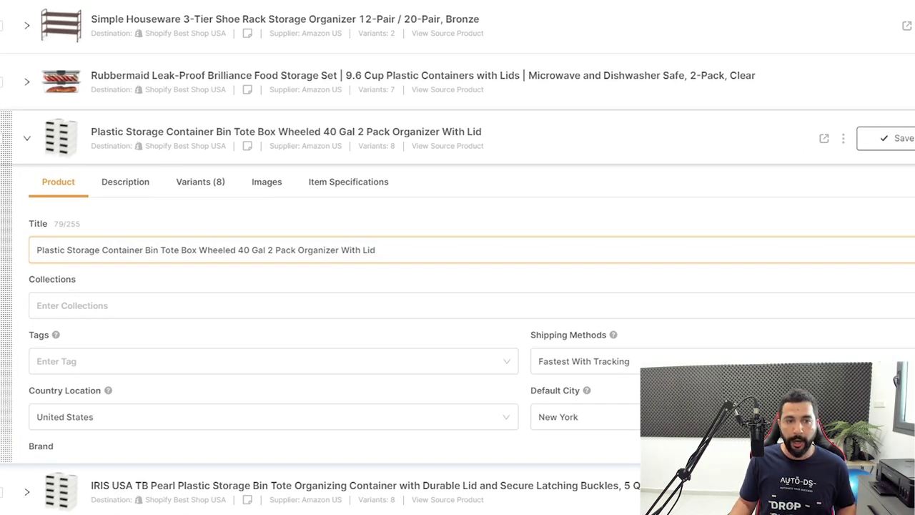
# - Adapt the draft title to the Amazon product: remove "Wheeled", replace "40 Gal" with "5 Quart" and change "2 Pack" to "10 Pack"
pyautogui.doubleClick(218, 250)
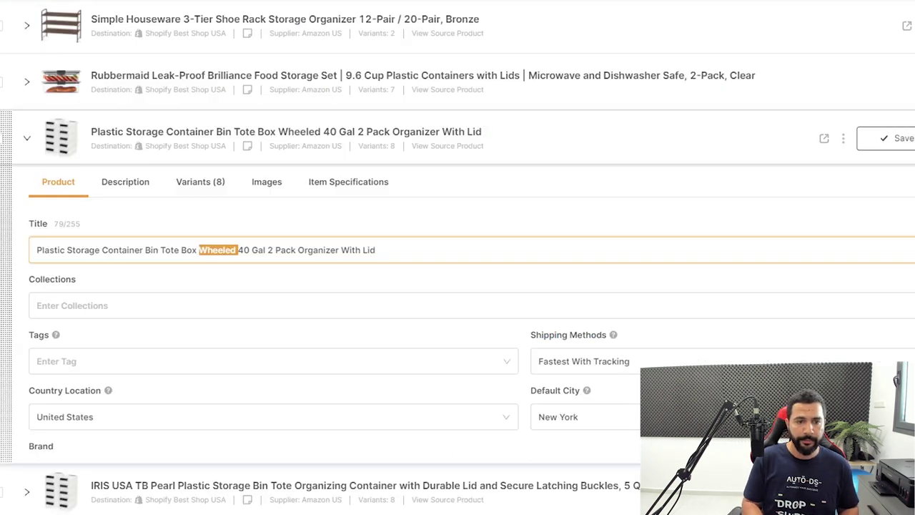
pyautogui.press('BackSpace')
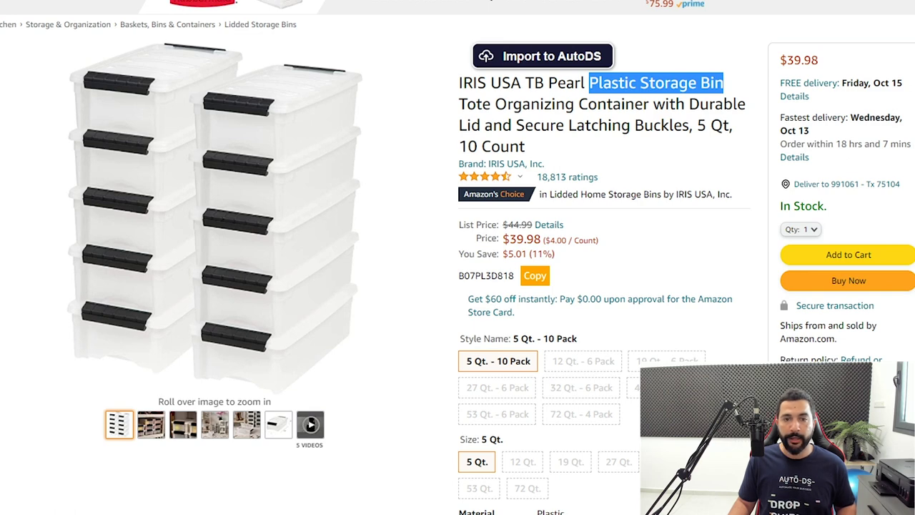
pyautogui.moveTo(222, 122)
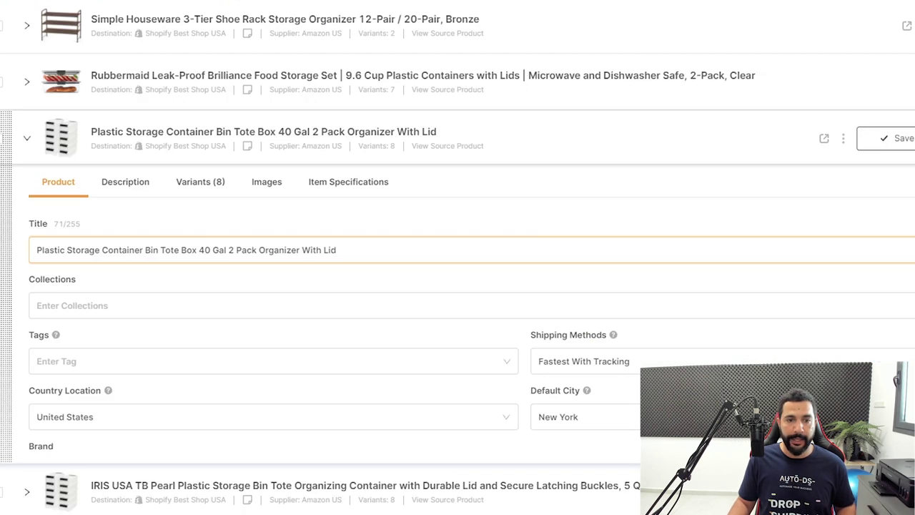
pyautogui.doubleClick(205, 249)
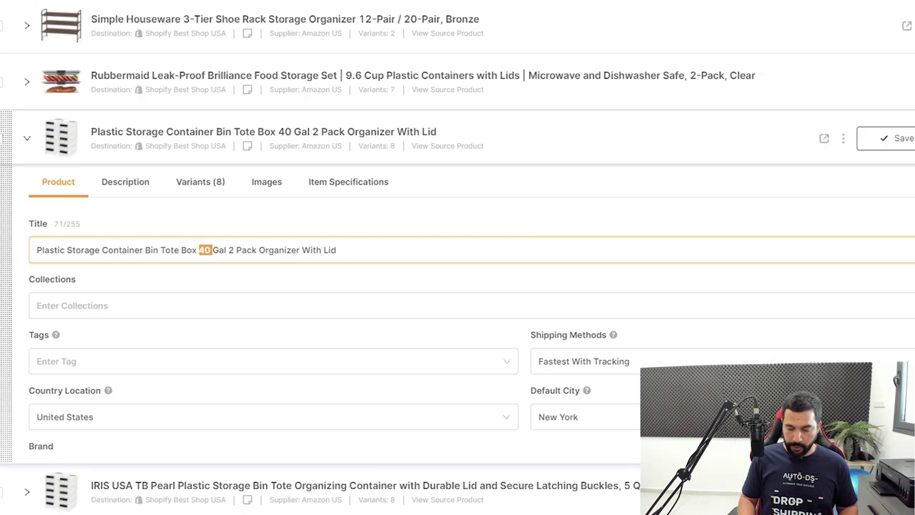
pyautogui.write('5')
pyautogui.press('Delete')
pyautogui.press('Delete')
pyautogui.press('Delete')
pyautogui.write('Quart')
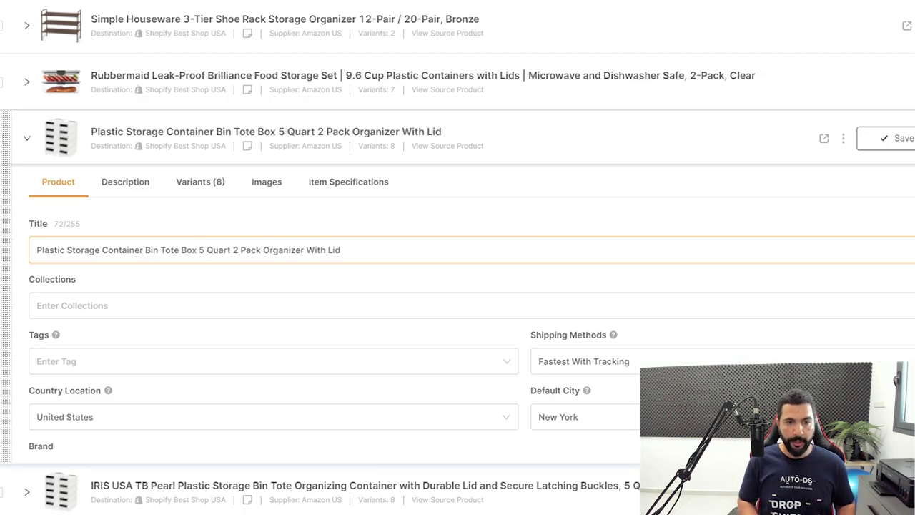
pyautogui.hotkey('shift', 'Right')
pyautogui.write('10')
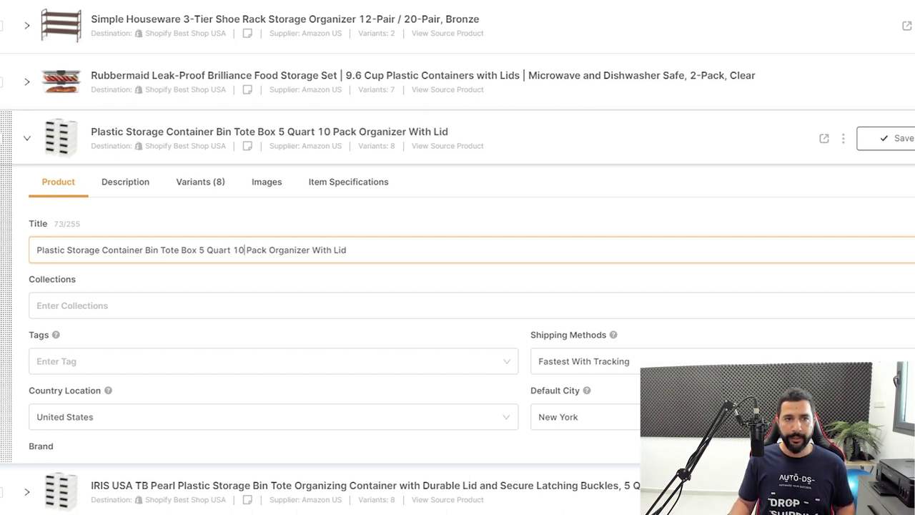
pyautogui.hotkey('ctrl', 'Right')
pyautogui.hotkey('ctrl', 'Right')
pyautogui.hotkey('ctrl', 'shift', 'Right')
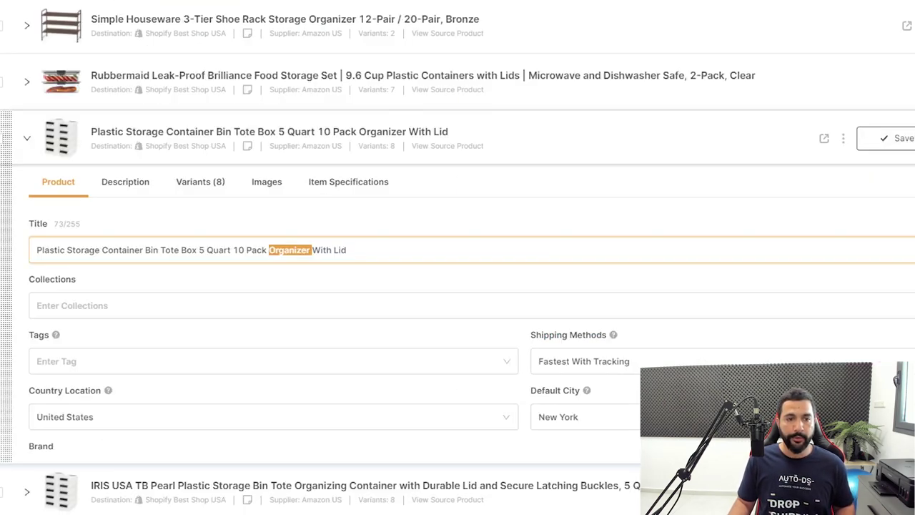
pyautogui.hotkey('ctrl', 'a')
pyautogui.press('End')
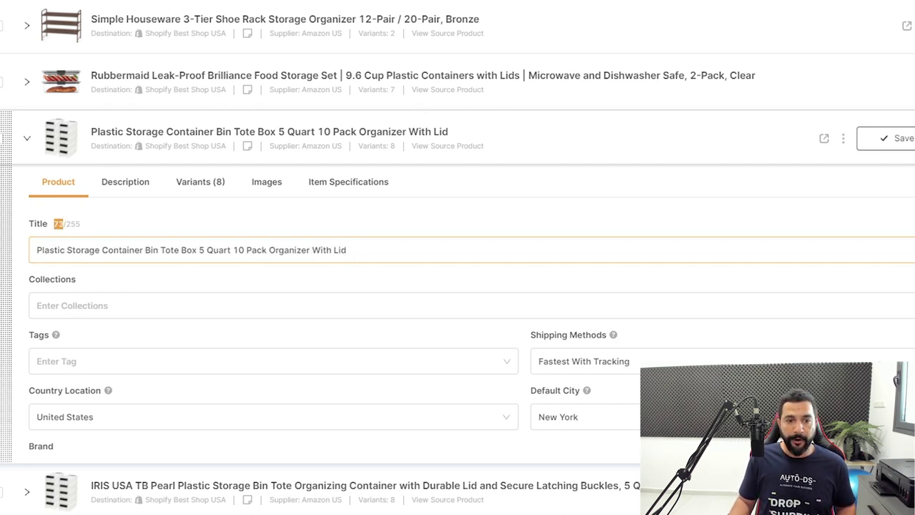
# - Copy "Latching Buckles" from the Amazon product title and replace "Lid" with it in the AutoDS draft title
pyautogui.hotkey('alt', 'Tab')
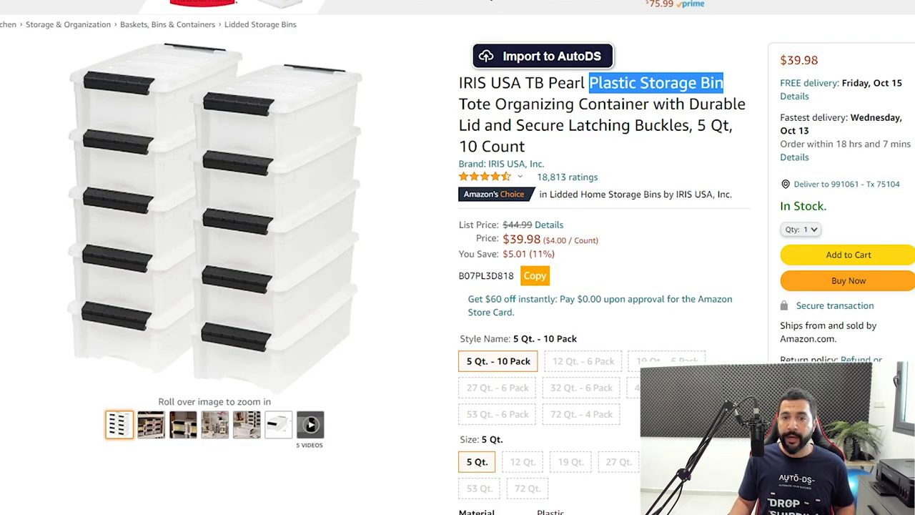
pyautogui.click(598, 125)
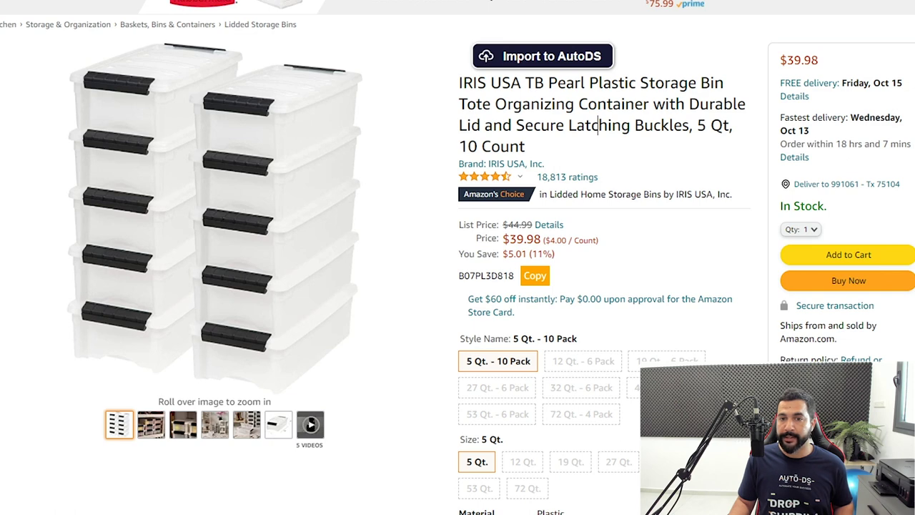
pyautogui.doubleClick(598, 126)
pyautogui.keyDown('shift'); pyautogui.click(688, 125); pyautogui.keyUp('shift')
pyautogui.hotkey('ctrl', 'c')
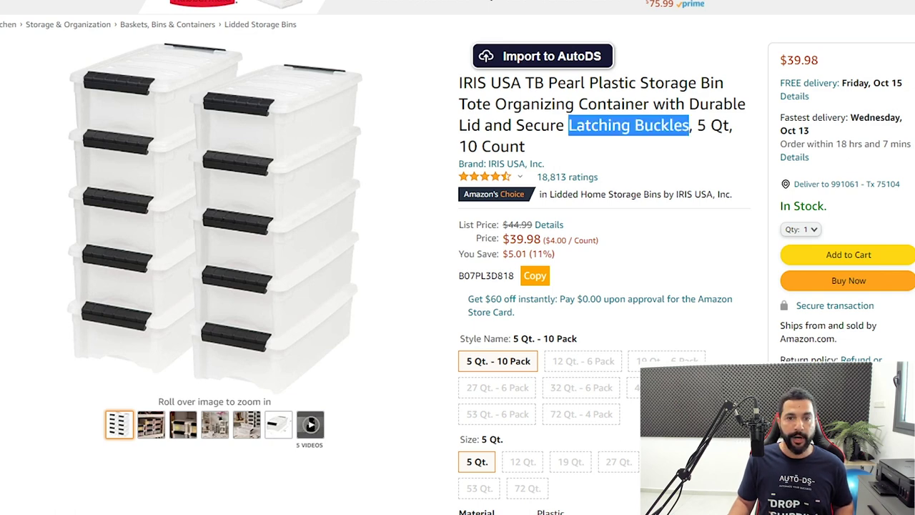
pyautogui.hotkey('alt', 'Tab')
pyautogui.hotkey('ctrl', 'shift', 'Left')
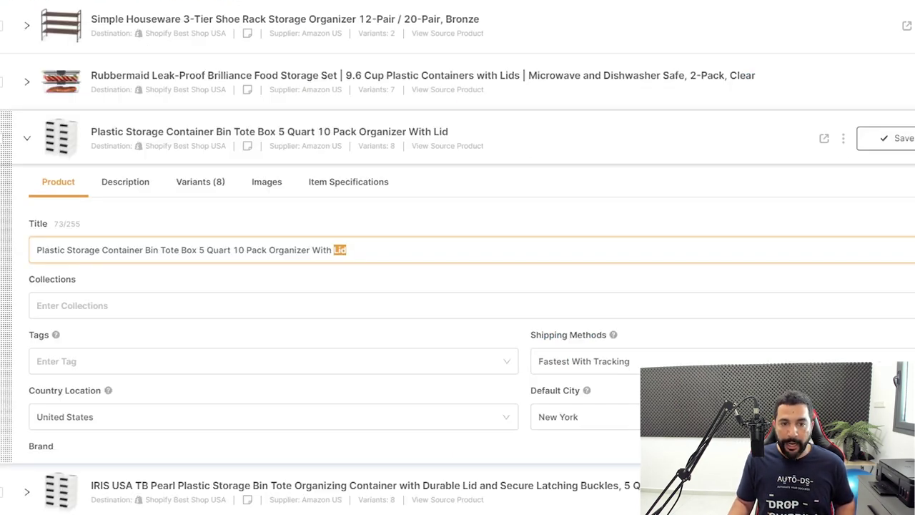
pyautogui.hotkey('ctrl', 'v')
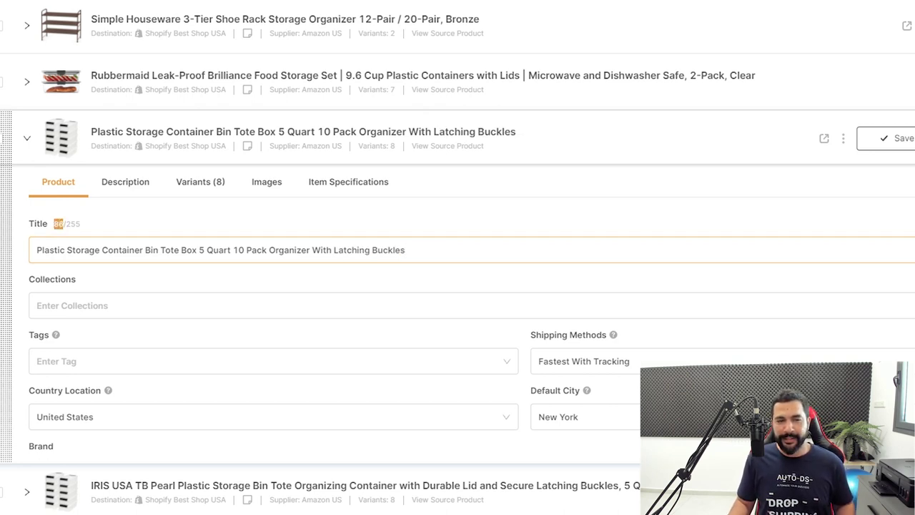
pyautogui.click(406, 250)
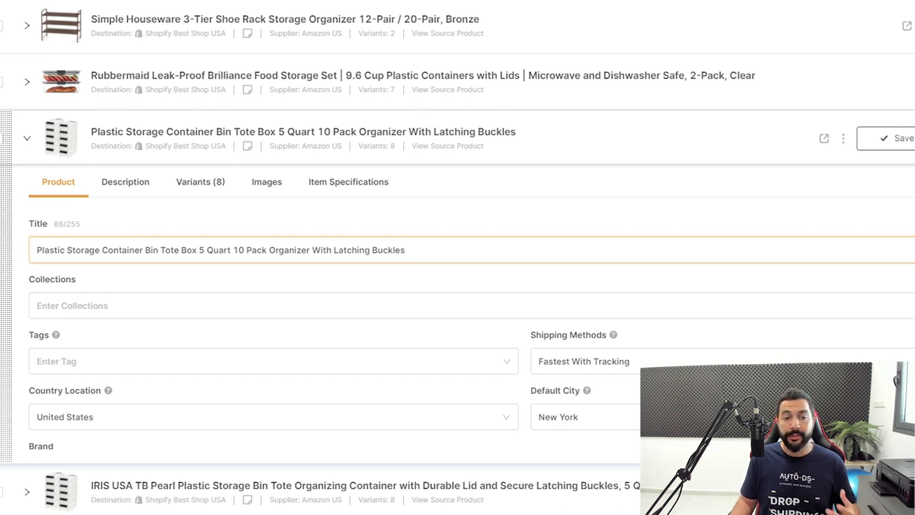
# - Shorten the draft title by replacing "Quart" with "QT" and "10 Pack" with "10Pc"
pyautogui.doubleClick(219, 250)
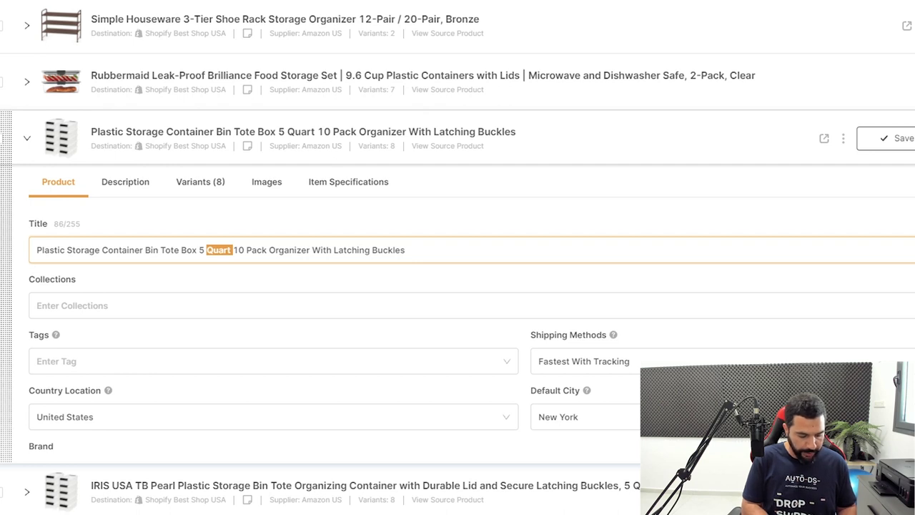
pyautogui.write('QT')
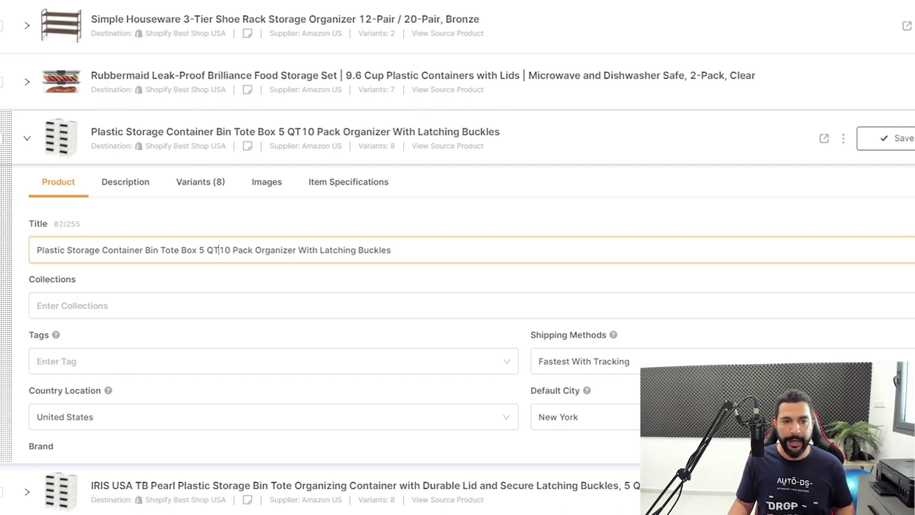
pyautogui.doubleClick(245, 250)
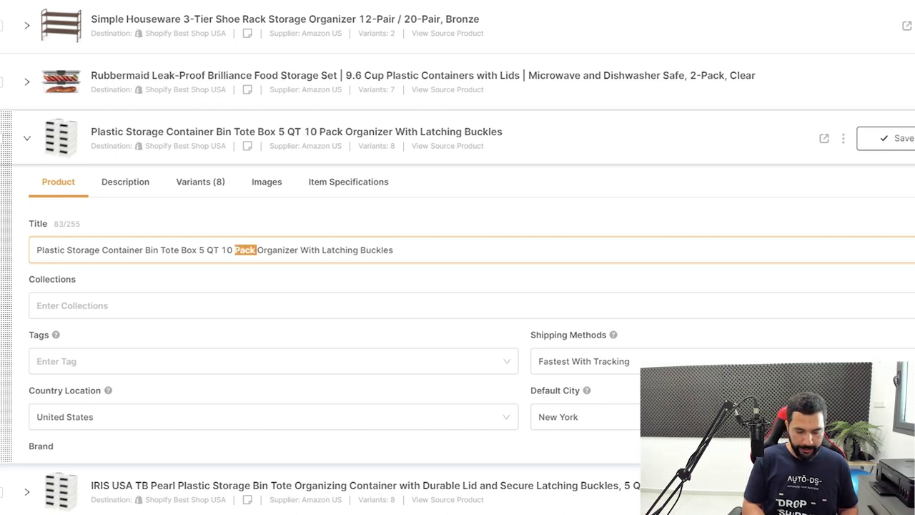
pyautogui.press('BackSpace')
pyautogui.press('BackSpace')
pyautogui.write('Pcs')
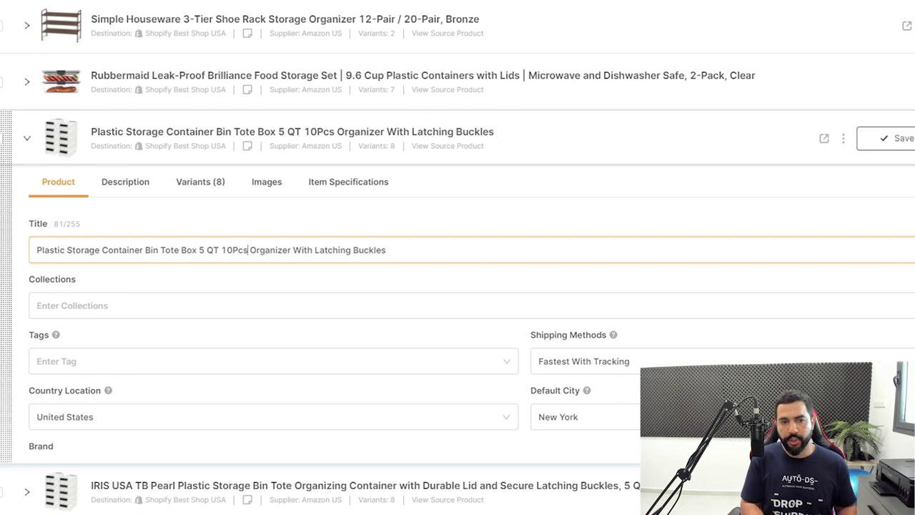
pyautogui.press('BackSpace')
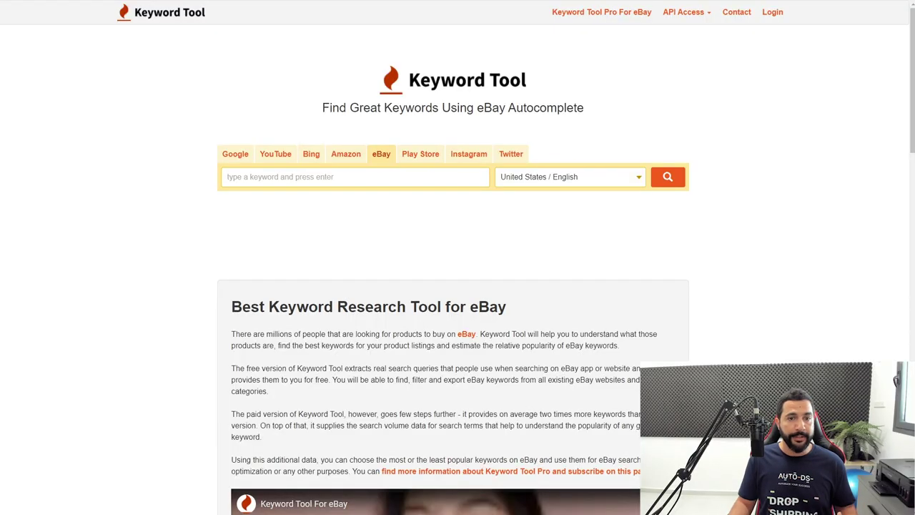
# - Search Keyword Tool's eBay suggestions for "Plastic Storage Bin", using the phrase copied from the Amazon title
pyautogui.click(228, 176)
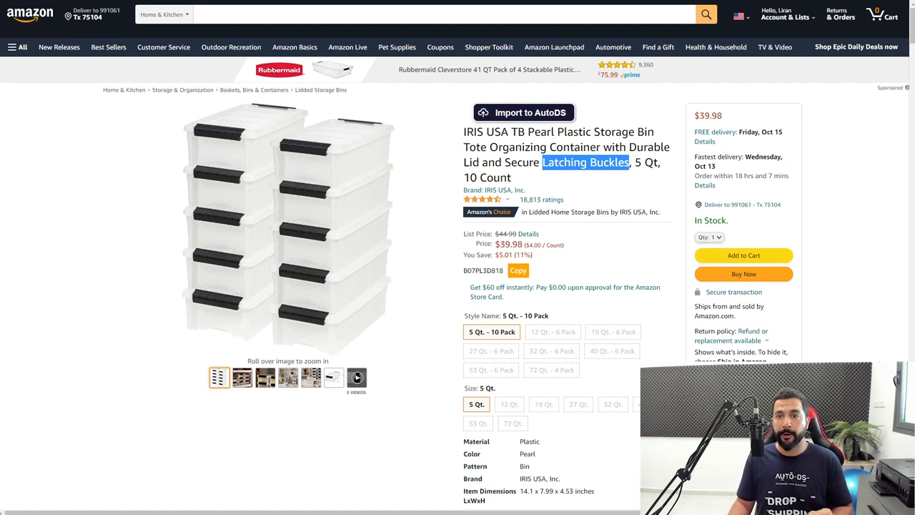
pyautogui.moveTo(557, 131); pyautogui.dragTo(653, 131)
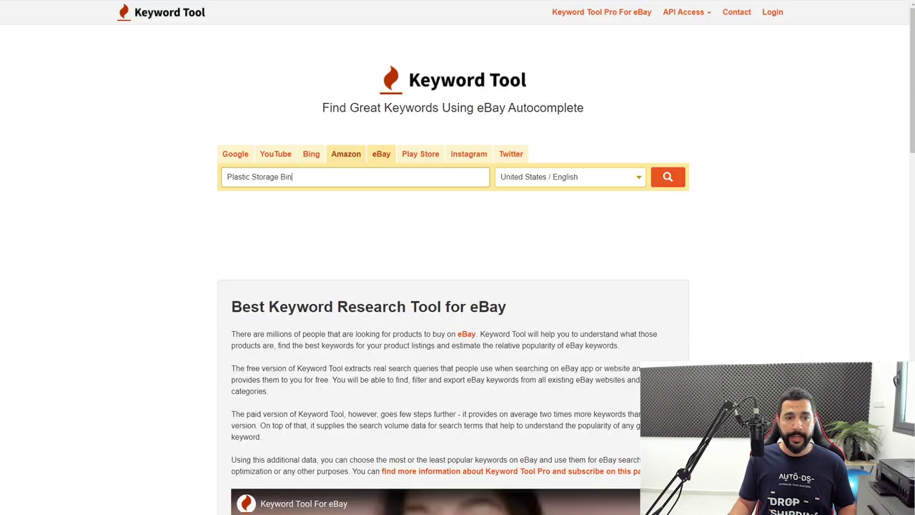
pyautogui.click(384, 153)
pyautogui.click(668, 176)
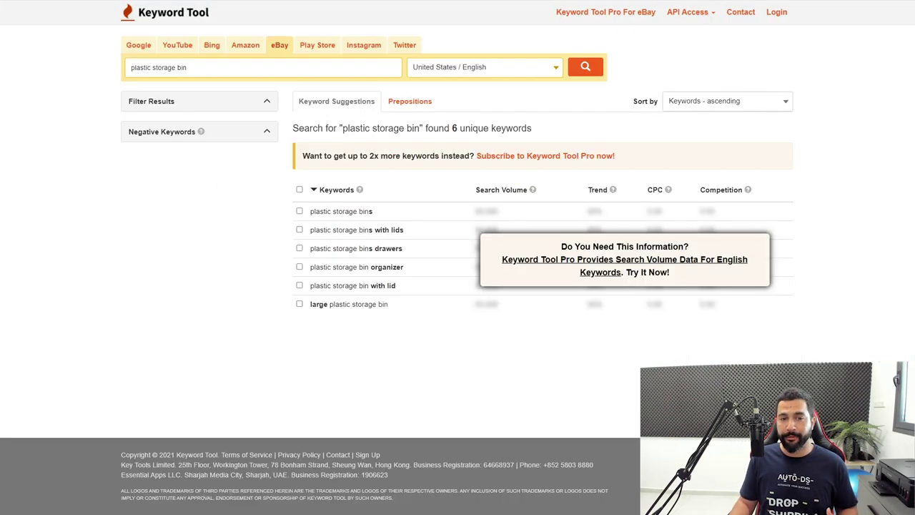
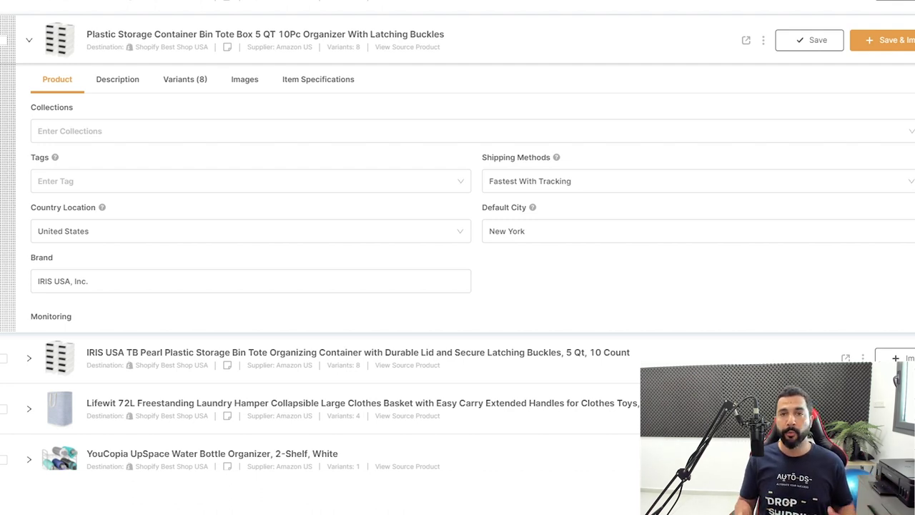
# - Add a new "Storage Bins" tag to the storage container draft in AutoDS
pyautogui.click(30, 157)
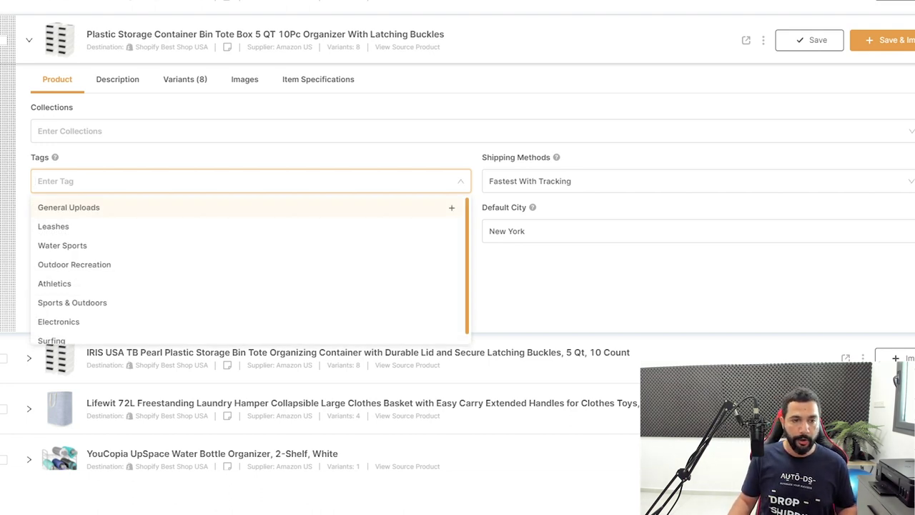
pyautogui.write('S')
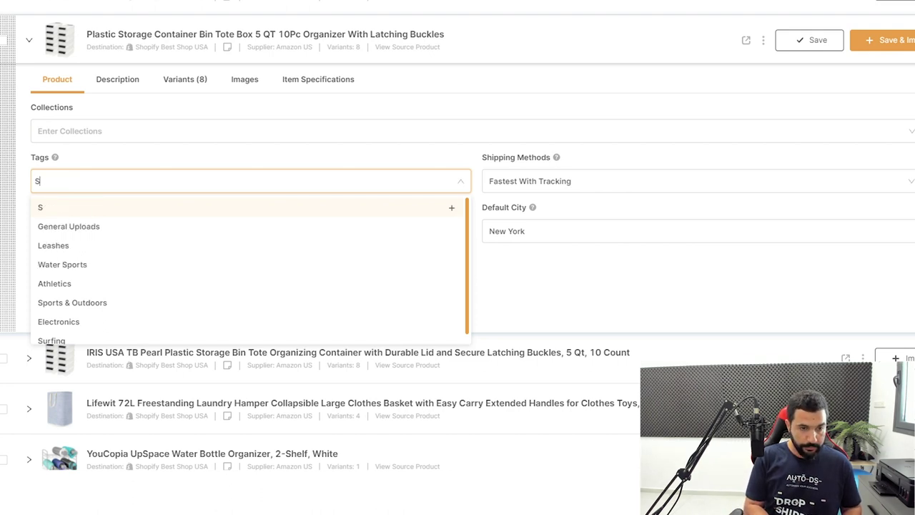
pyautogui.write('torage')
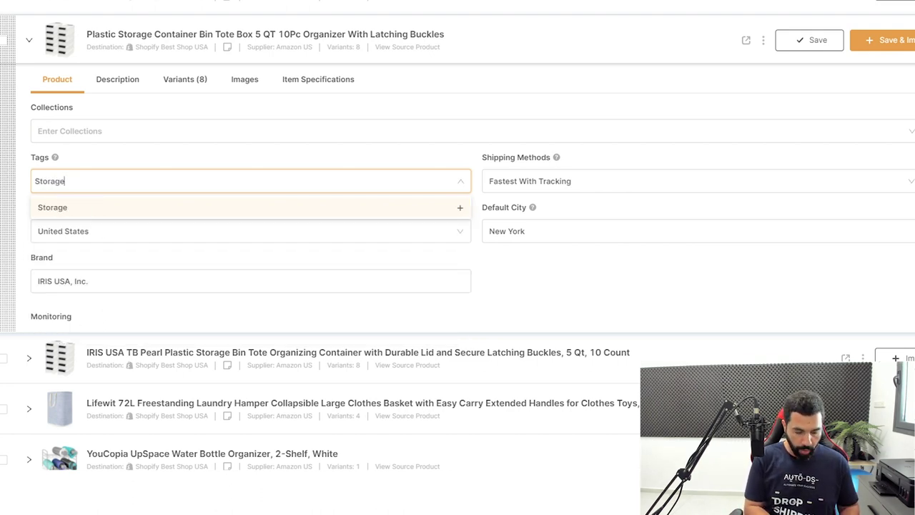
pyautogui.write(' Bins')
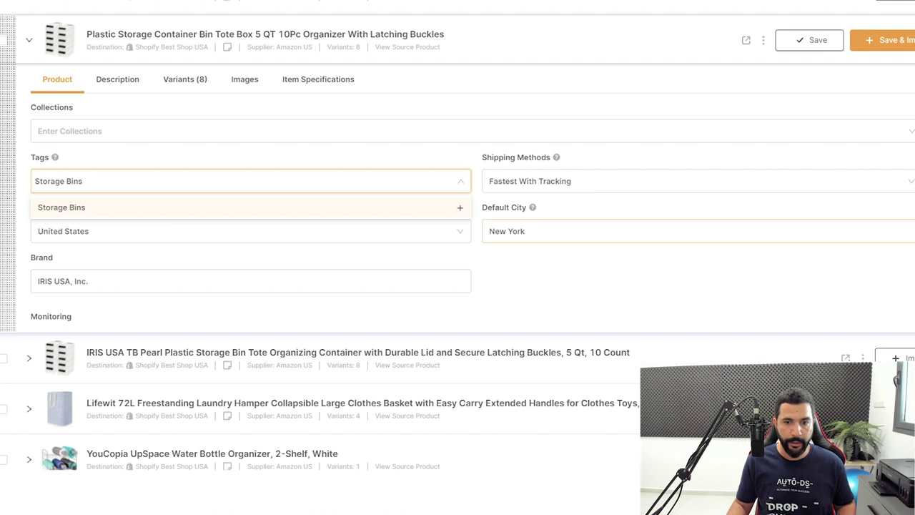
pyautogui.press('Return')
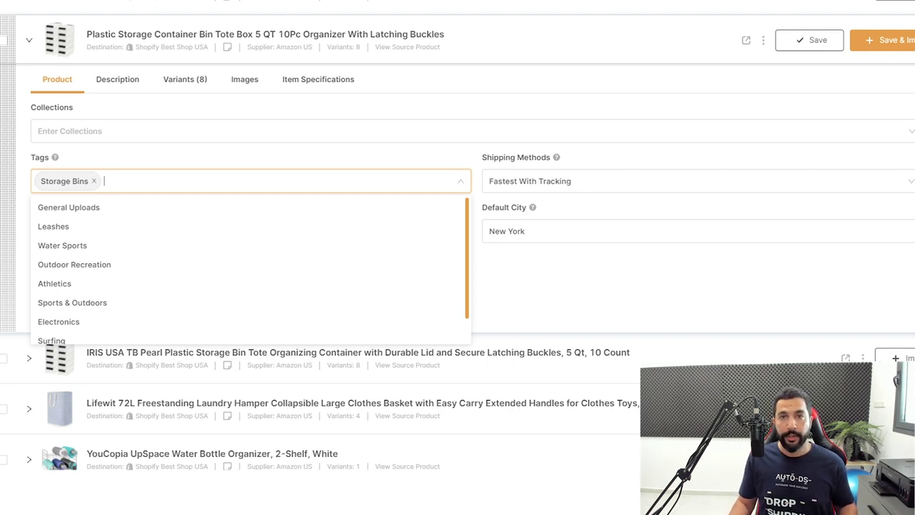
pyautogui.scroll(-1, 251, 272)
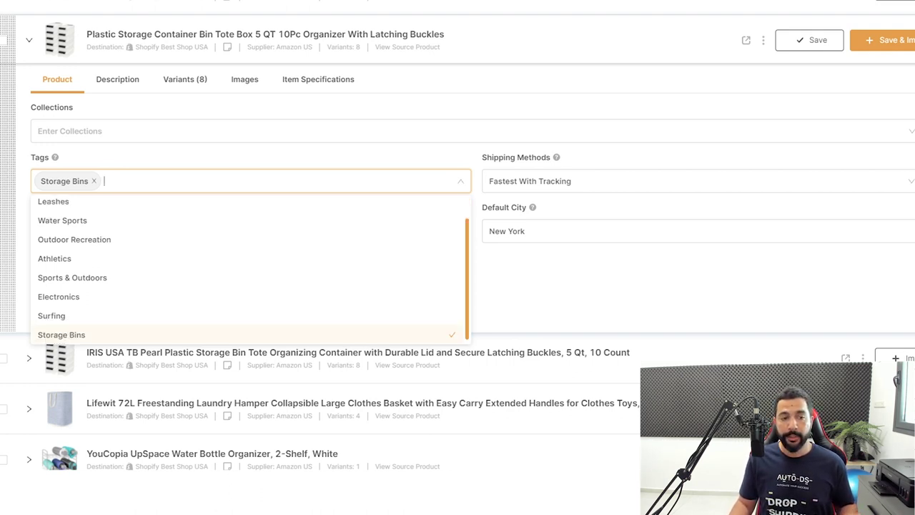
pyautogui.click(482, 157)
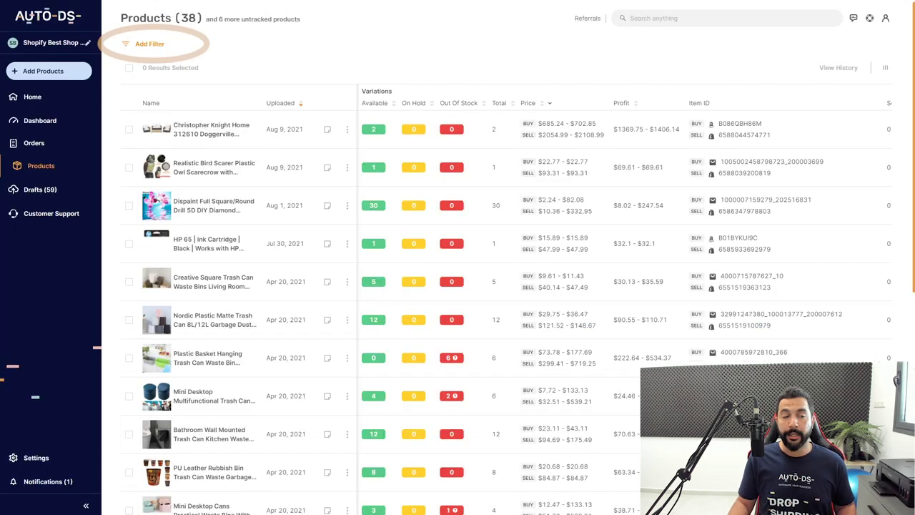
# - Filter the AutoDS Products list by the existing "Leashes" tag
pyautogui.click(149, 44)
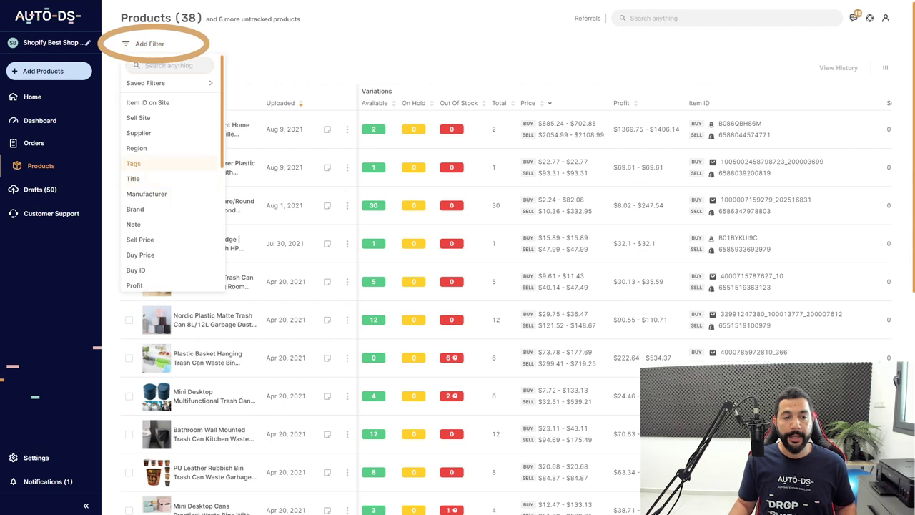
pyautogui.click(133, 163)
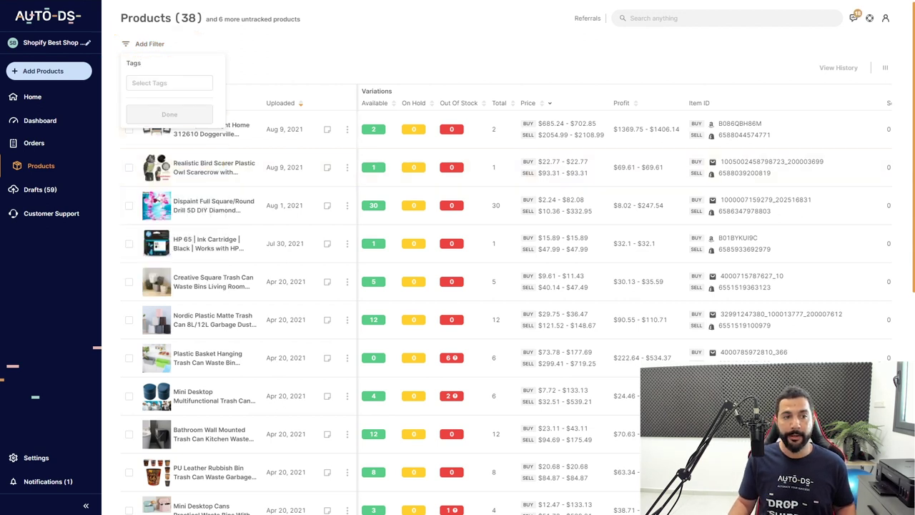
pyautogui.click(169, 83)
pyautogui.click(148, 132)
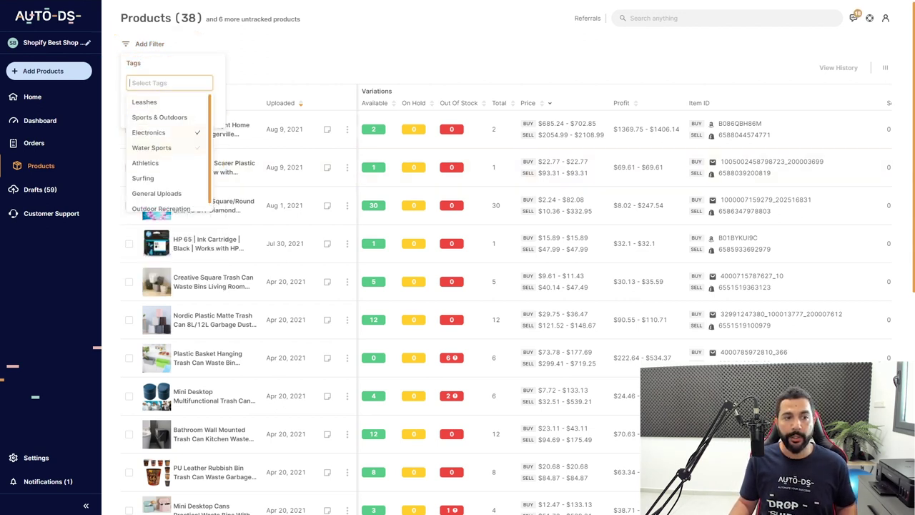
pyautogui.scroll(-1, 168, 151)
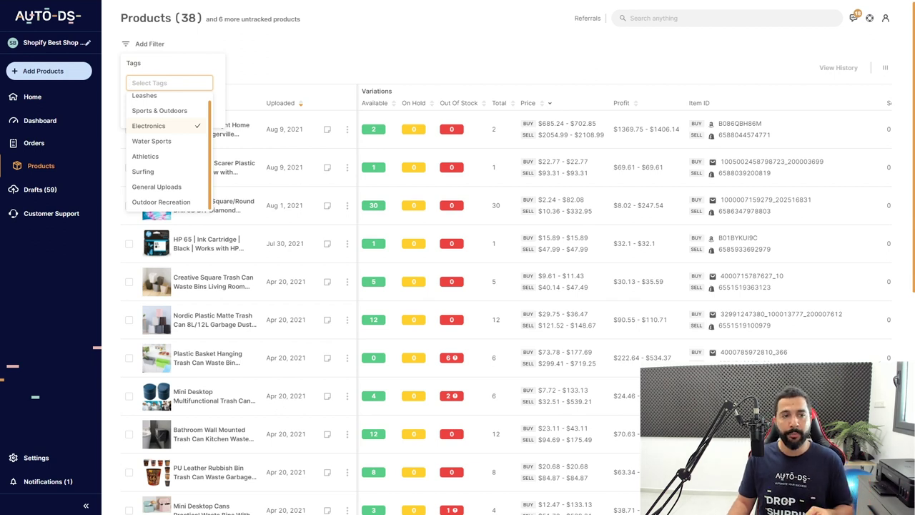
pyautogui.scroll(-1, 500, 286)
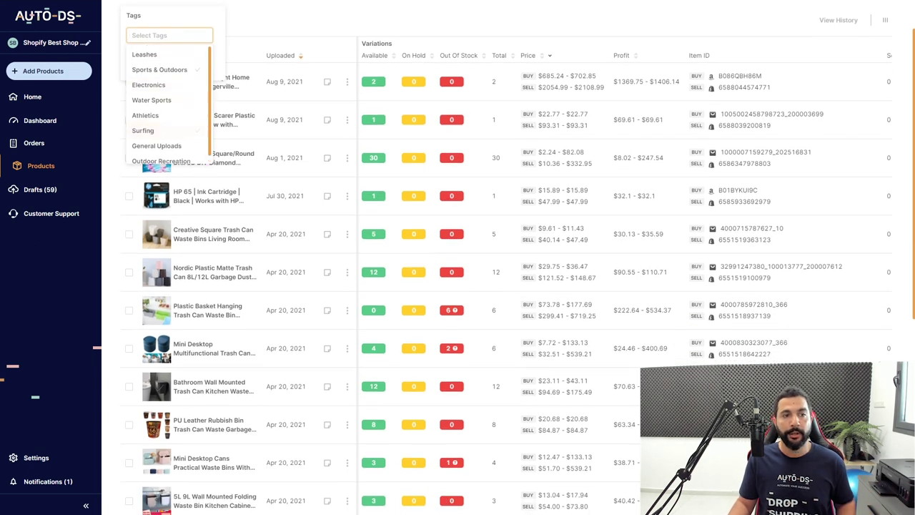
pyautogui.click(148, 84)
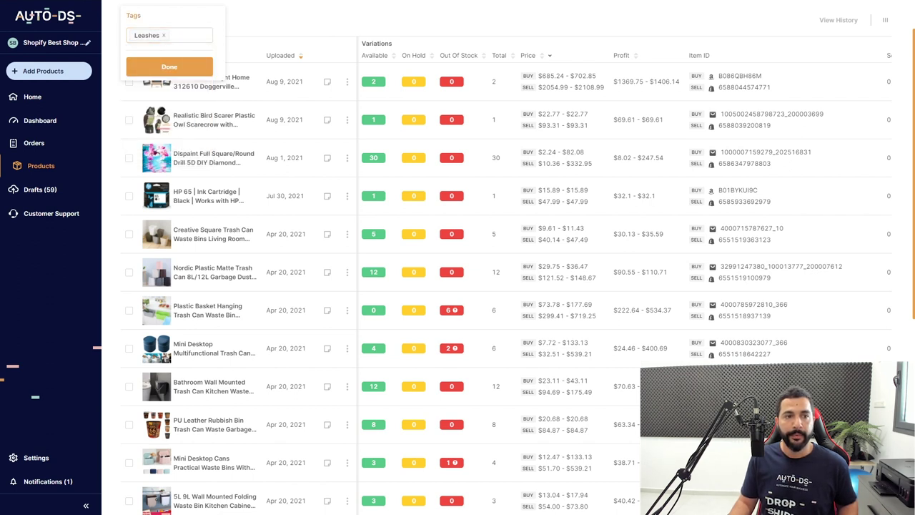
pyautogui.press('Return')
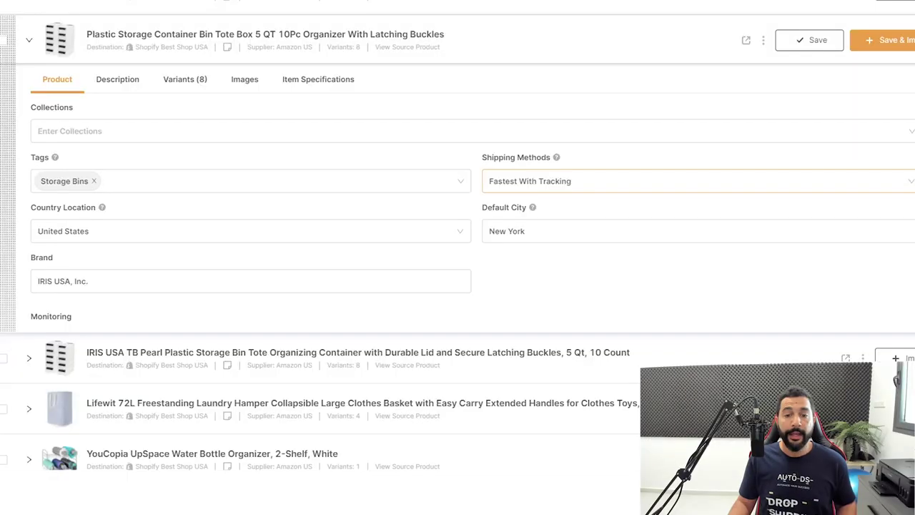
# - Review the storage container draft's shipping method options and replace its brand with "Branded"
pyautogui.click(607, 182)
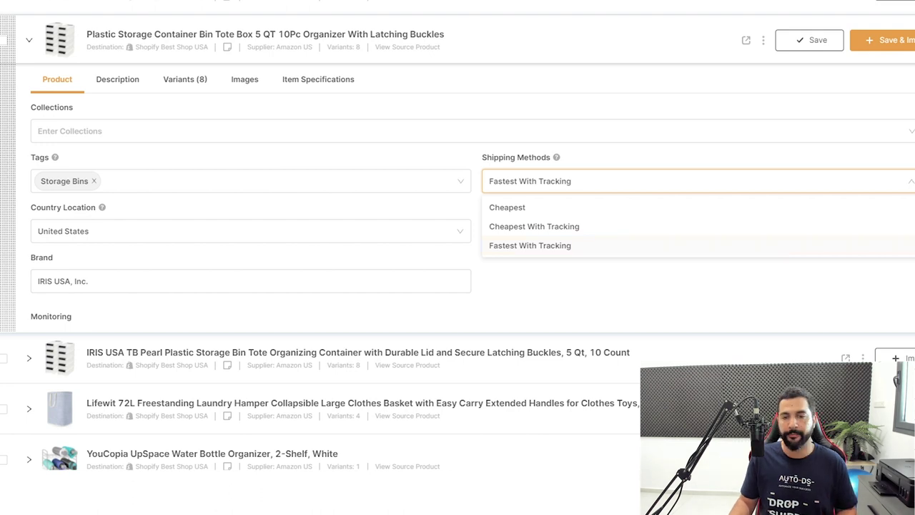
pyautogui.click(251, 282)
pyautogui.scroll(-1, 251, 215)
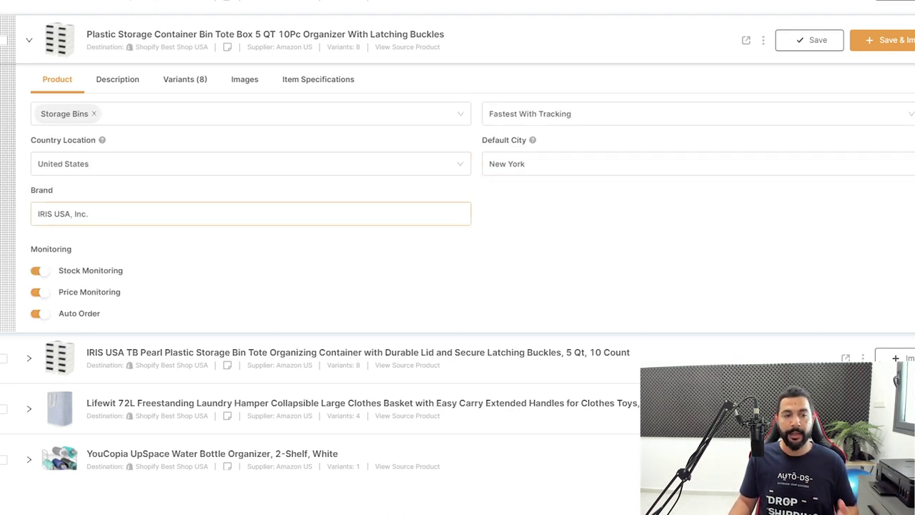
pyautogui.hotkey('ctrl', 'shift', 'Left')
pyautogui.hotkey('ctrl', 'shift', 'Left')
pyautogui.hotkey('ctrl', 'shift', 'Left')
pyautogui.press('Right')
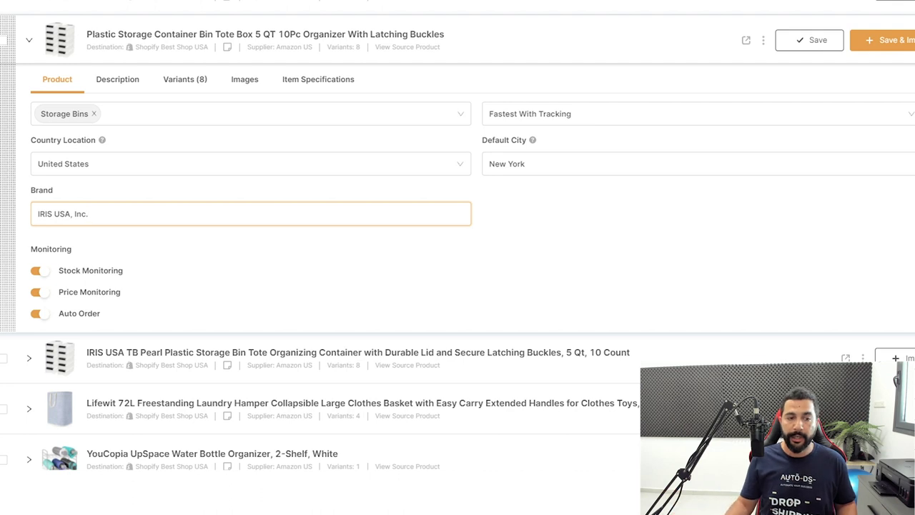
pyautogui.hotkey('ctrl', 'shift', 'Left')
pyautogui.hotkey('ctrl', 'shift', 'Left')
pyautogui.hotkey('ctrl', 'shift', 'Left')
pyautogui.press('Right')
pyautogui.hotkey('ctrl', 'shift', 'Left')
pyautogui.hotkey('ctrl', 'shift', 'Left')
pyautogui.hotkey('ctrl', 'shift', 'Left')
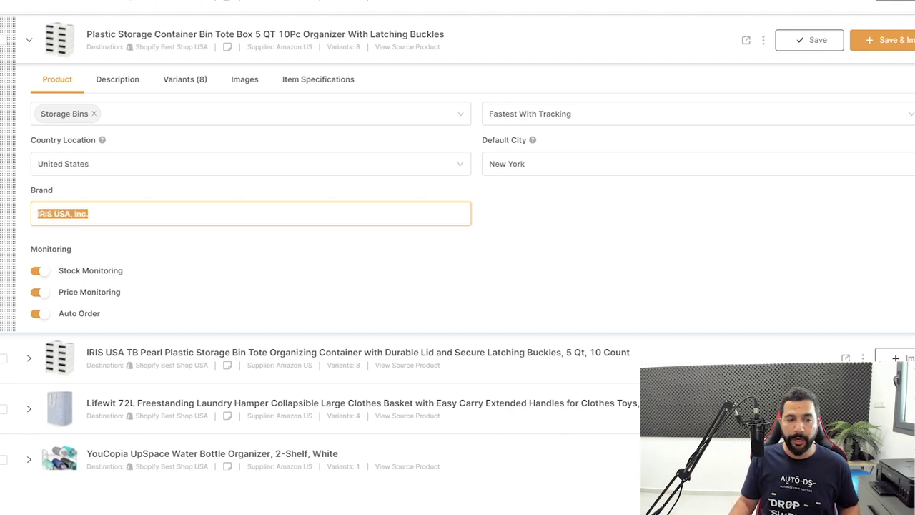
pyautogui.write('u')
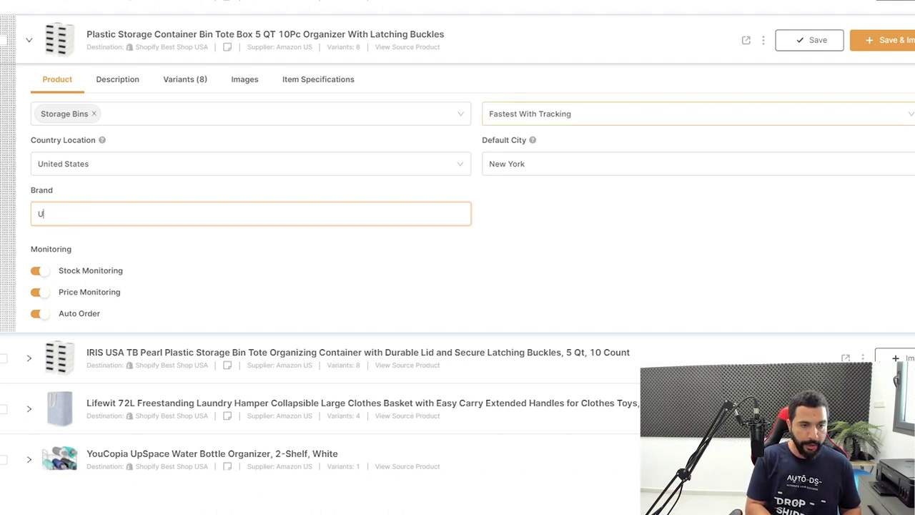
pyautogui.hotkey('ctrl', 'z')
pyautogui.write('Branded')
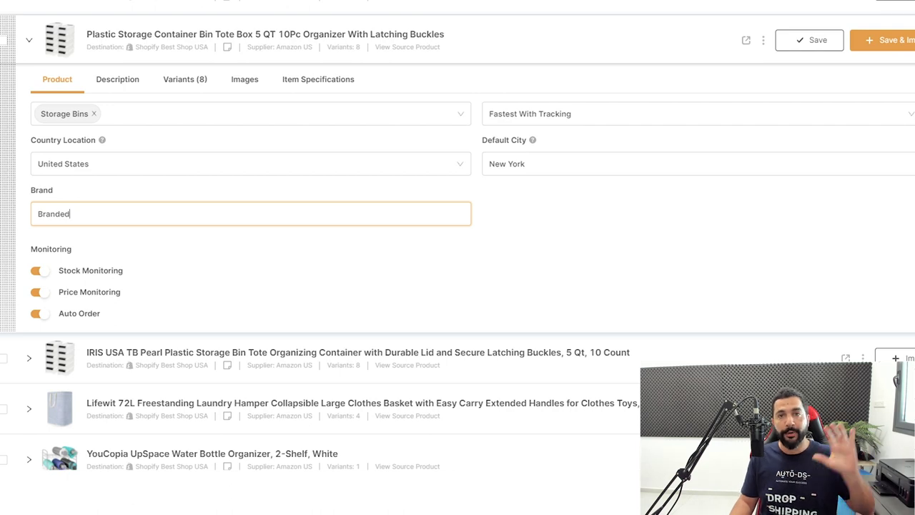
# - Review the storage container draft's description template choices and AutoDS's ready-made eBay templates in the template settings
pyautogui.click(123, 79)
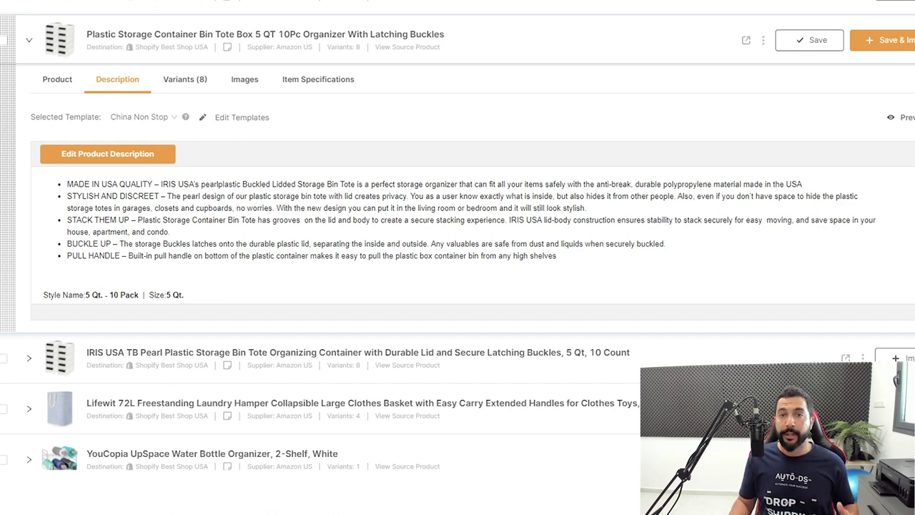
pyautogui.moveTo(185, 117)
pyautogui.click(143, 117)
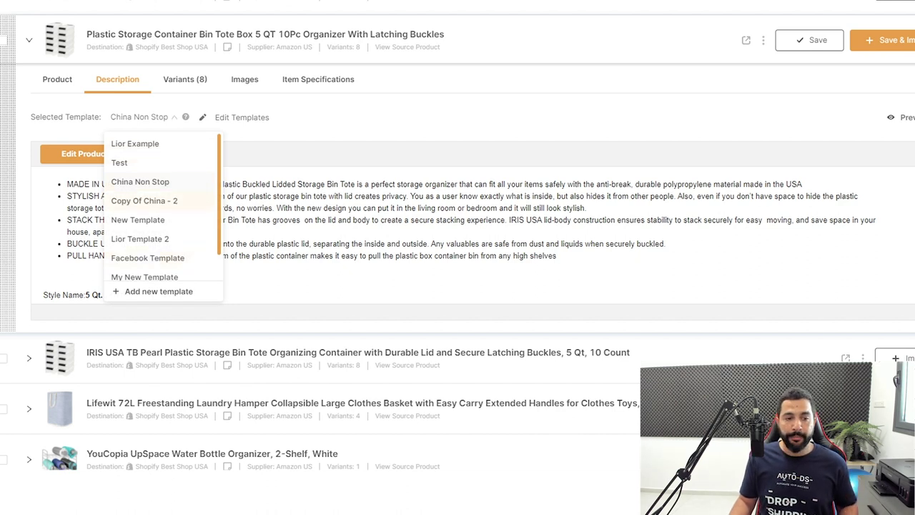
pyautogui.scroll(-1, 143, 207)
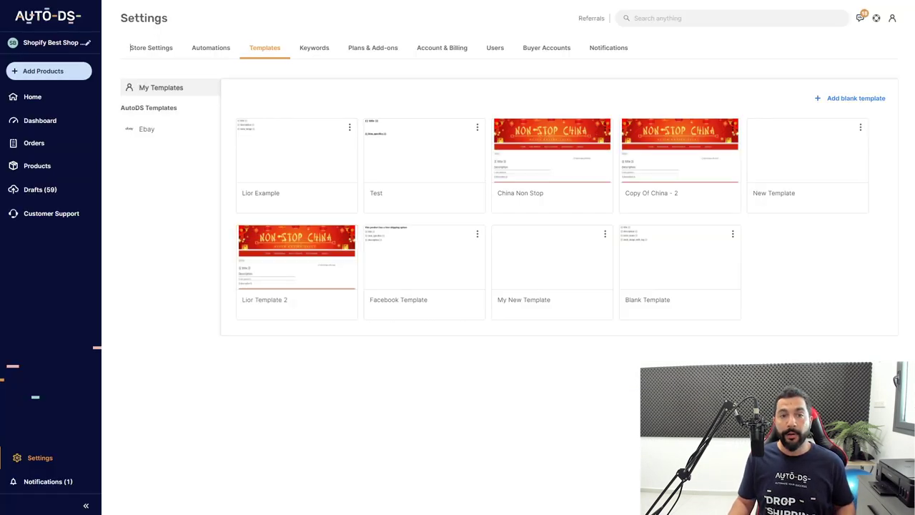
pyautogui.click(147, 129)
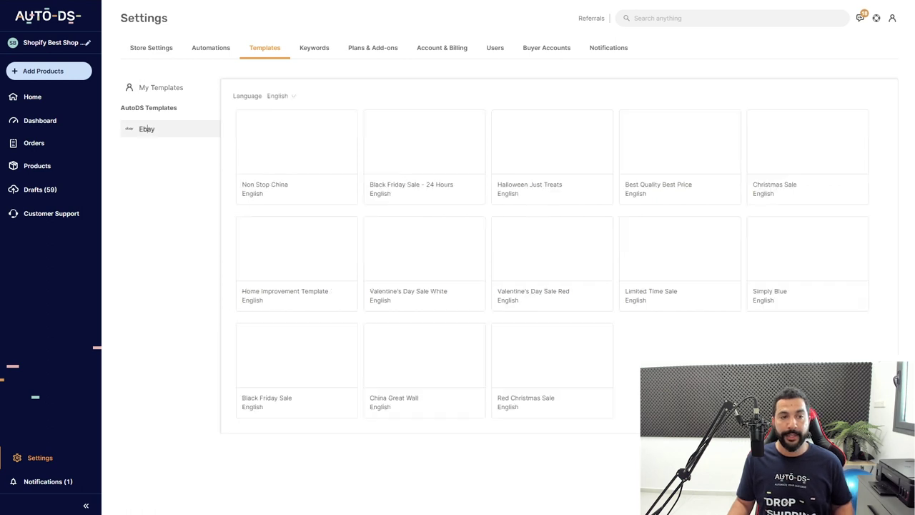
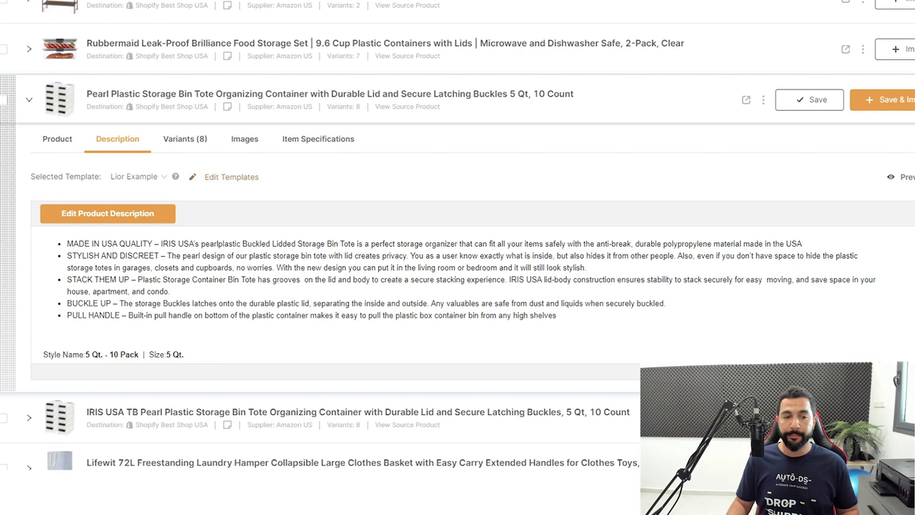
# - Compare the Pearl storage bin draft's description bullets with the "About this item" section of the Amazon listing
pyautogui.scroll(-2, 465, 300)
pyautogui.scroll(2, 465, 301)
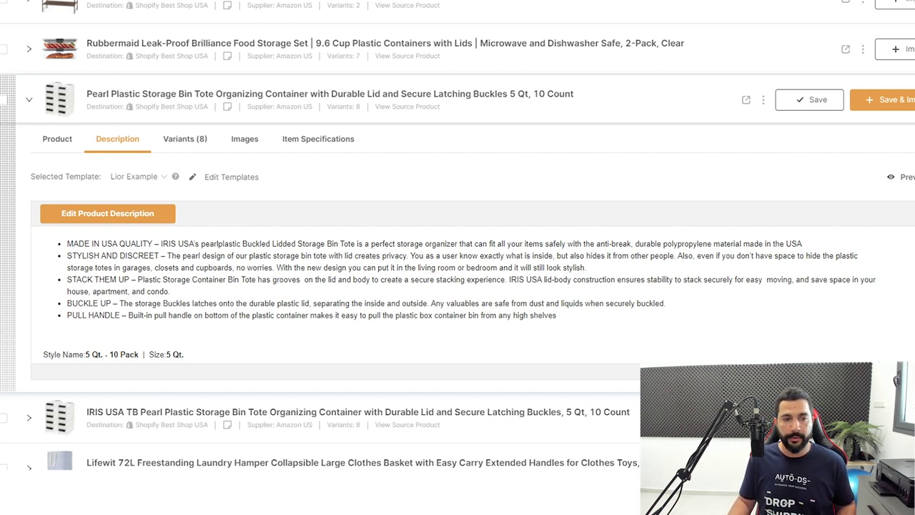
pyautogui.click(53, 139)
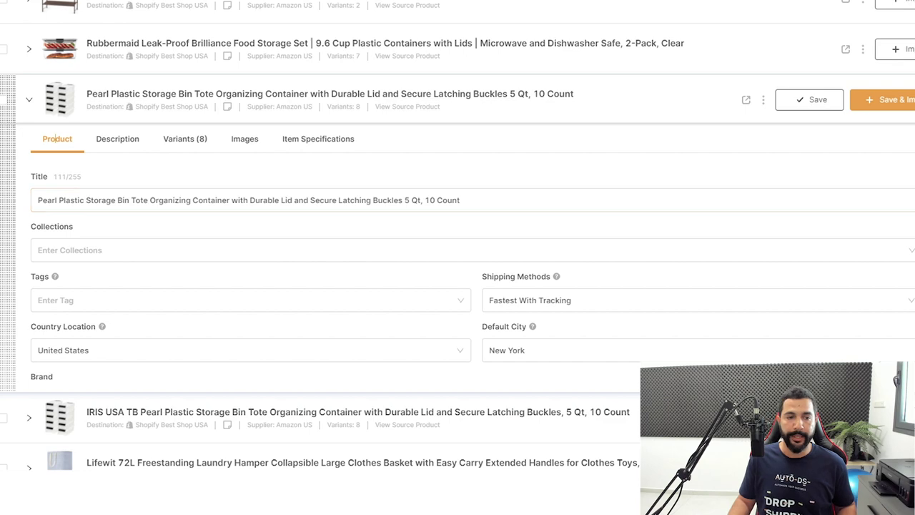
pyautogui.click(118, 139)
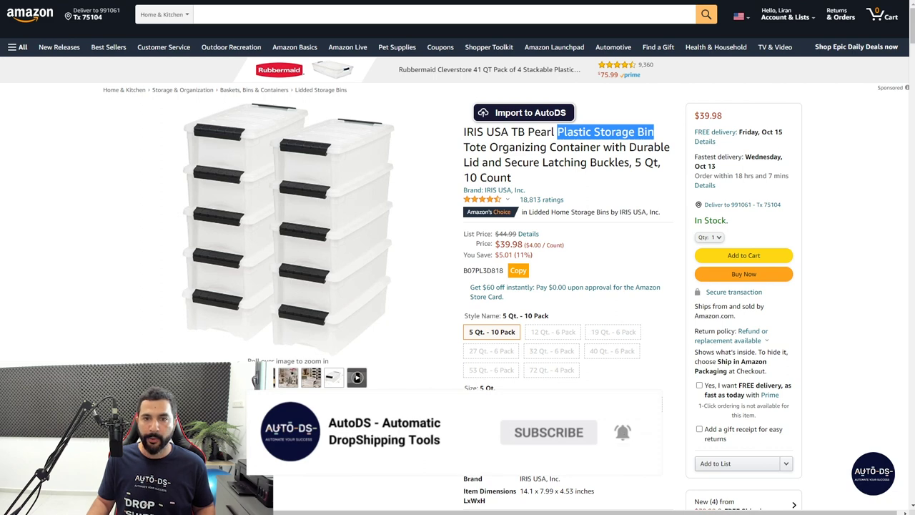
pyautogui.scroll(-2, 457, 286)
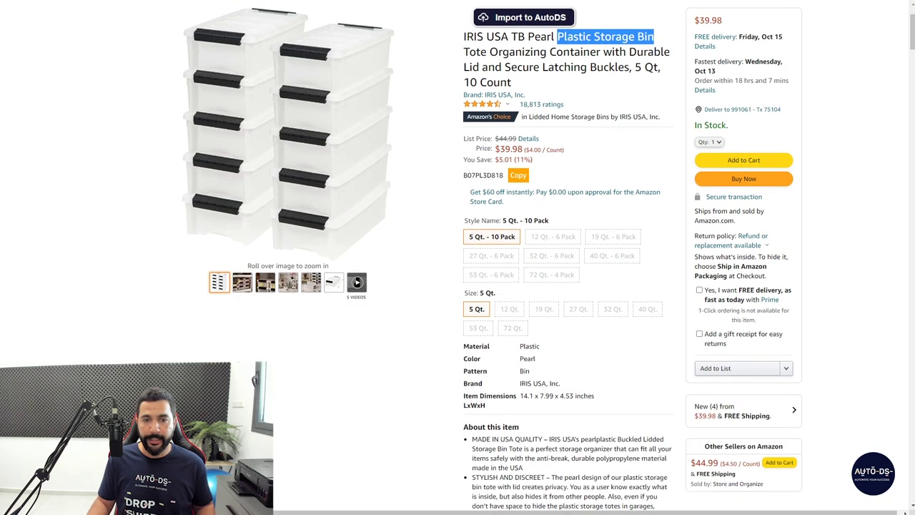
pyautogui.scroll(-3, 569, 286)
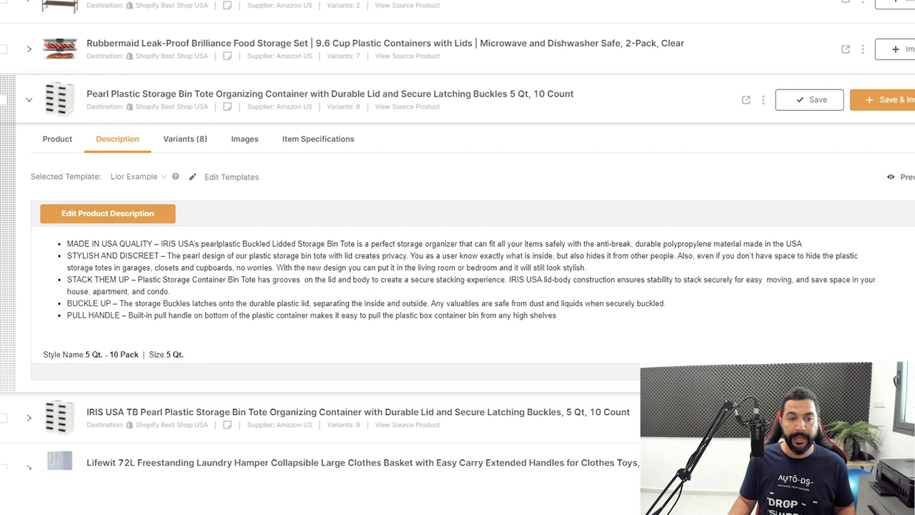
pyautogui.moveTo(67, 244); pyautogui.dragTo(391, 280)
pyautogui.click(558, 316)
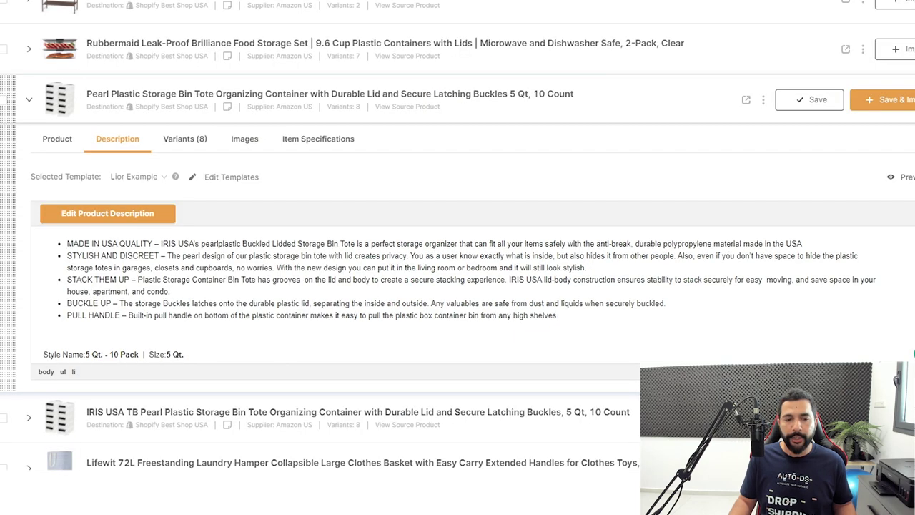
# - Replace "IRIS USA's pearlplastic" with "Pearl plastic" in the first description bullet and remove the blank line above the Style Name line
pyautogui.click(201, 244)
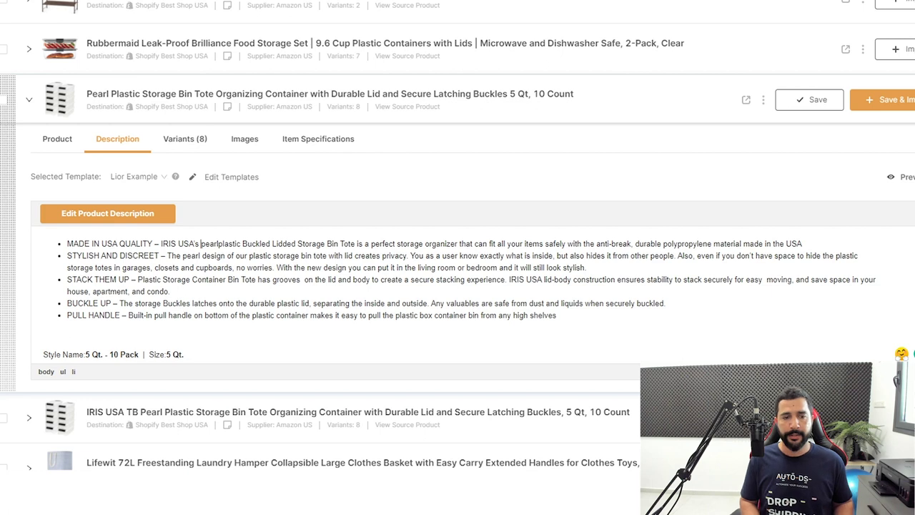
pyautogui.hotkey('ctrl', 'shift', 'Left')
pyautogui.hotkey('ctrl', 'shift', 'Left')
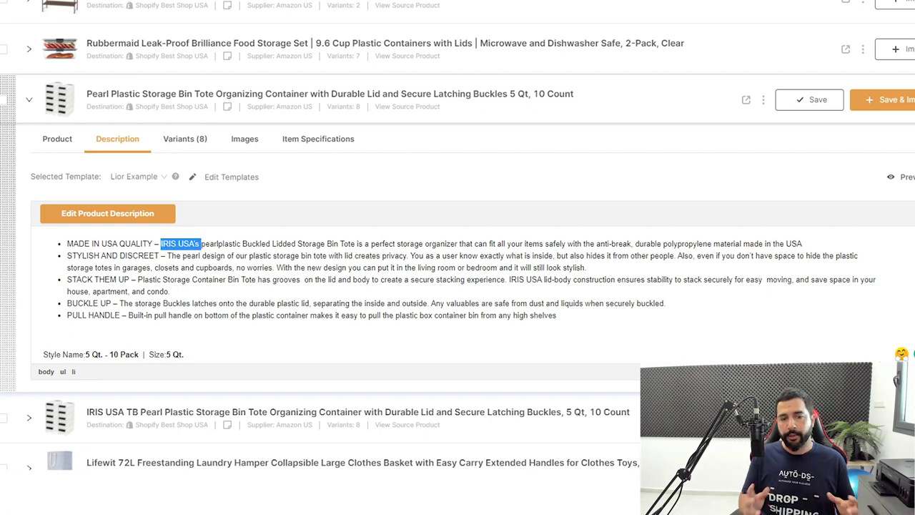
pyautogui.press('BackSpace')
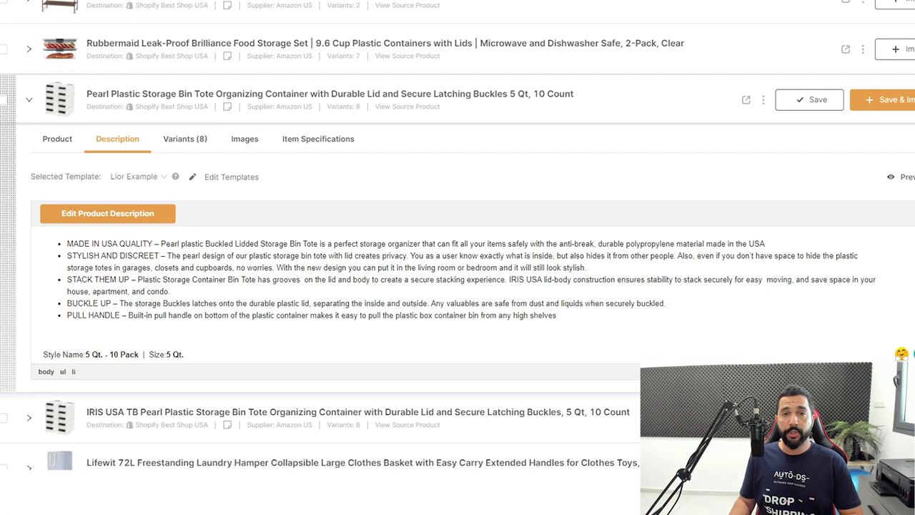
pyautogui.click(43, 334)
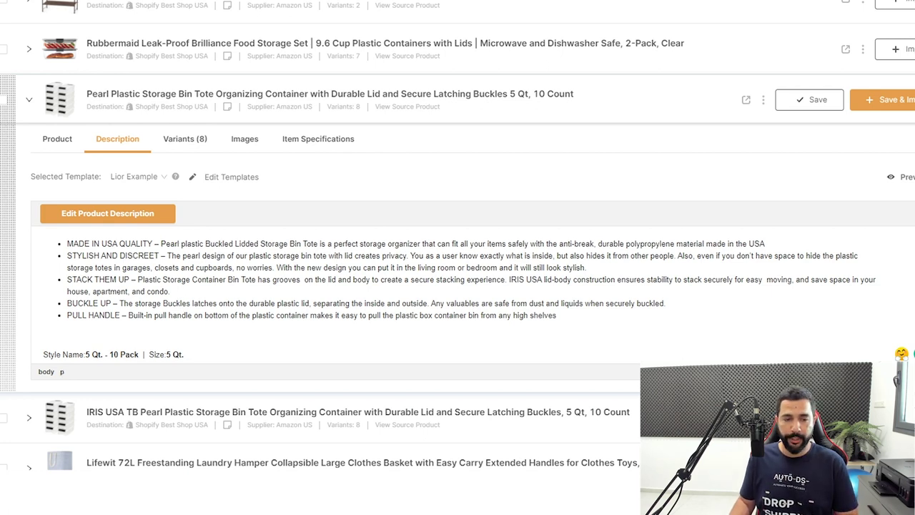
pyautogui.press('BackSpace')
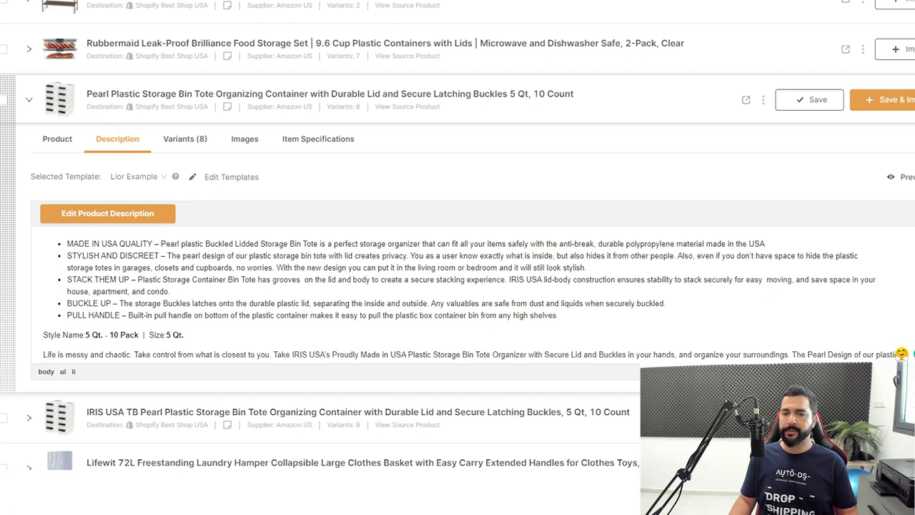
# - Remove "IRIS USA" from the STACK THEM UP bullet and capitalize the sentence's new first word as "Lid-body"
pyautogui.doubleClick(517, 279)
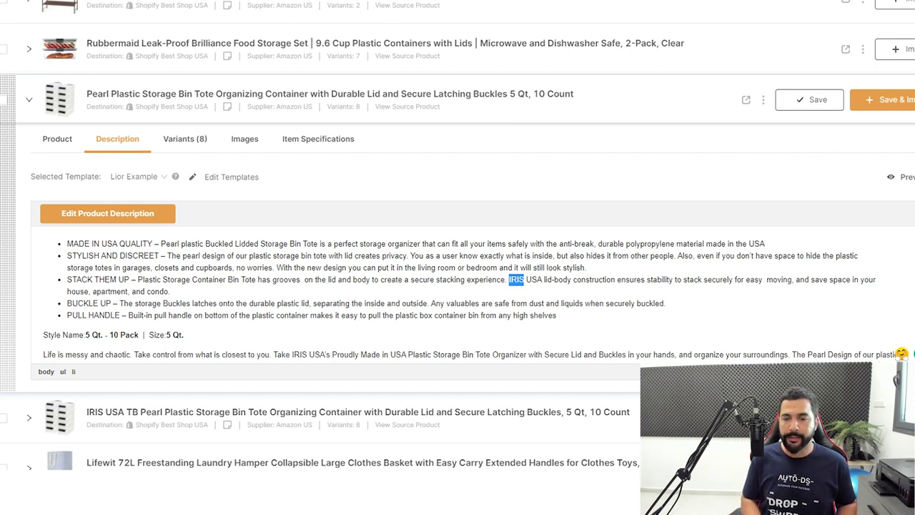
pyautogui.hotkey('shift', 'Right')
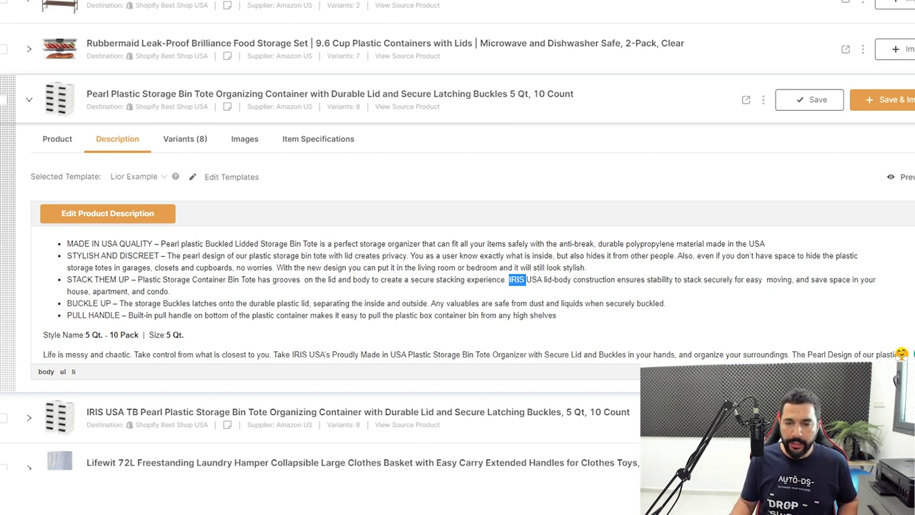
pyautogui.hotkey('shift', 'Right')
pyautogui.hotkey('shift', 'Right')
pyautogui.hotkey('shift', 'Right')
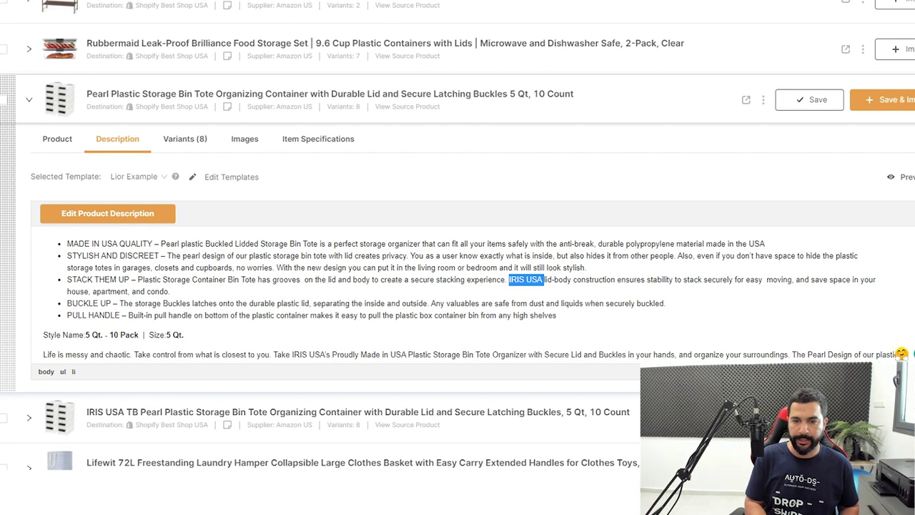
pyautogui.press('BackSpace')
pyautogui.press('Delete')
pyautogui.write('L')
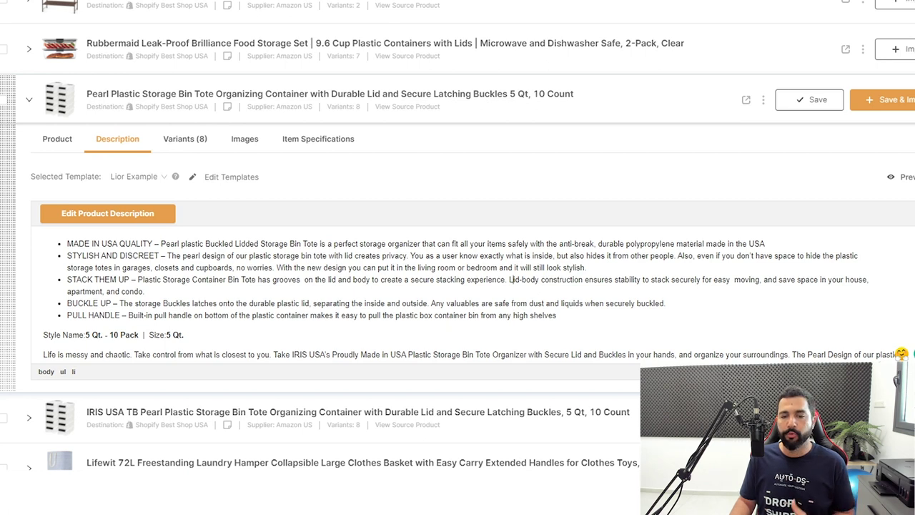
# - Check the rest of the draft's description against the Product description section on the Amazon listing
pyautogui.click(556, 315)
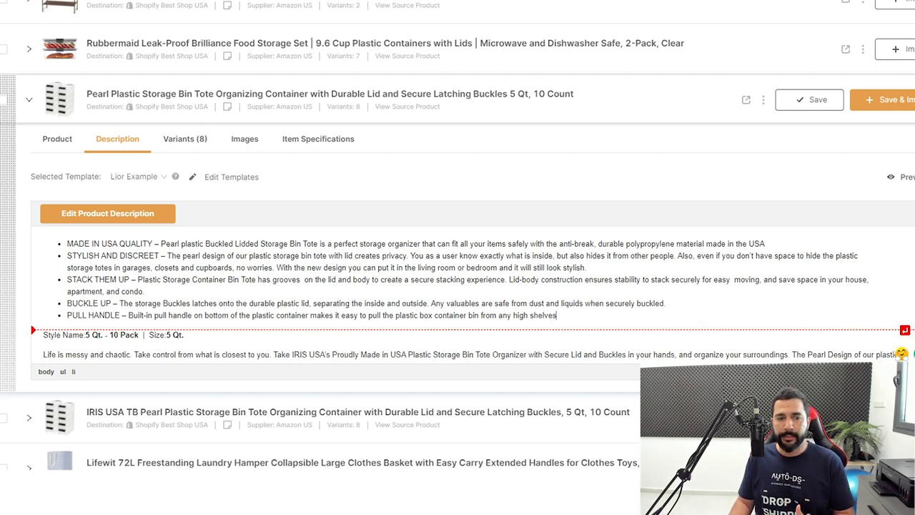
pyautogui.scroll(-2, 458, 300)
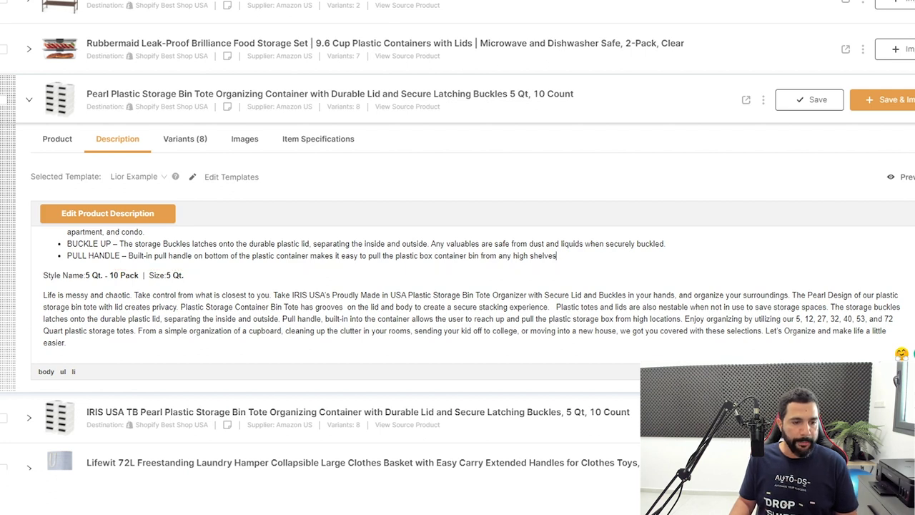
pyautogui.click(184, 274)
pyautogui.scroll(-1, 457, 286)
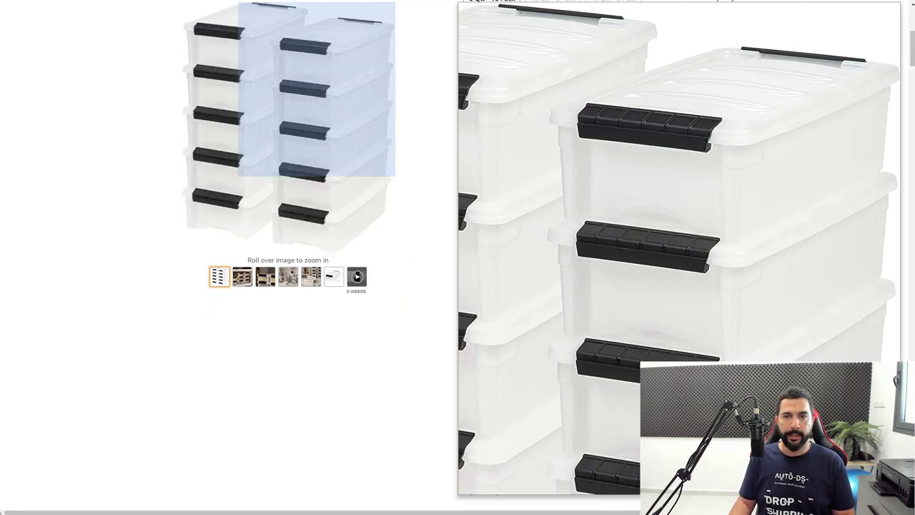
pyautogui.scroll(-1, 317, 90)
pyautogui.scroll(-15, 453, 255)
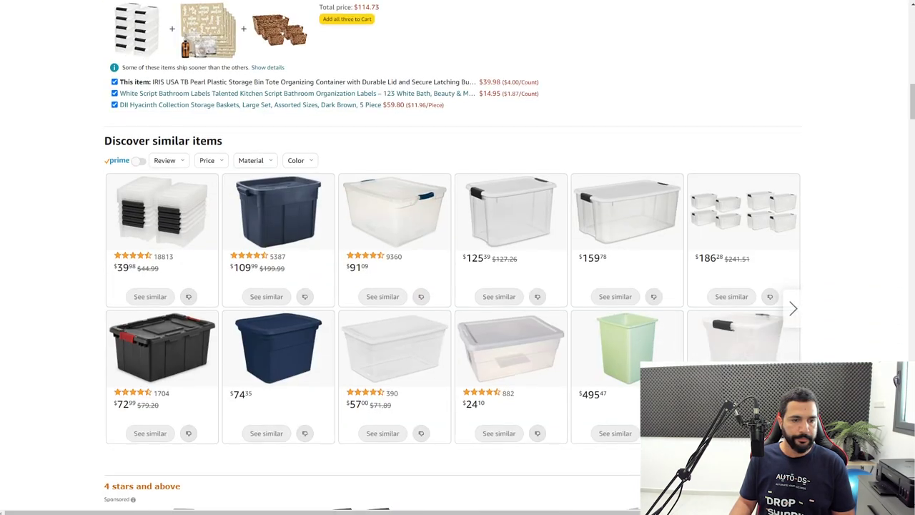
pyautogui.scroll(-12, 454, 255)
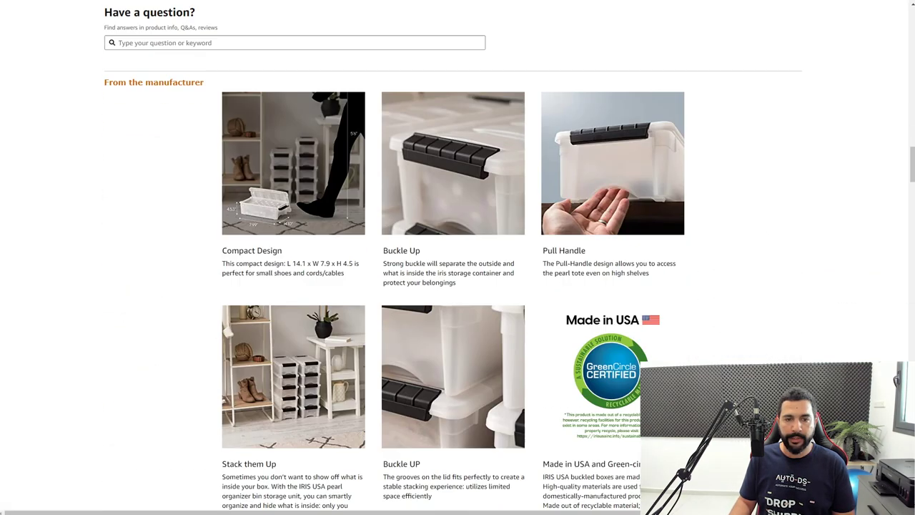
pyautogui.scroll(4, 453, 256)
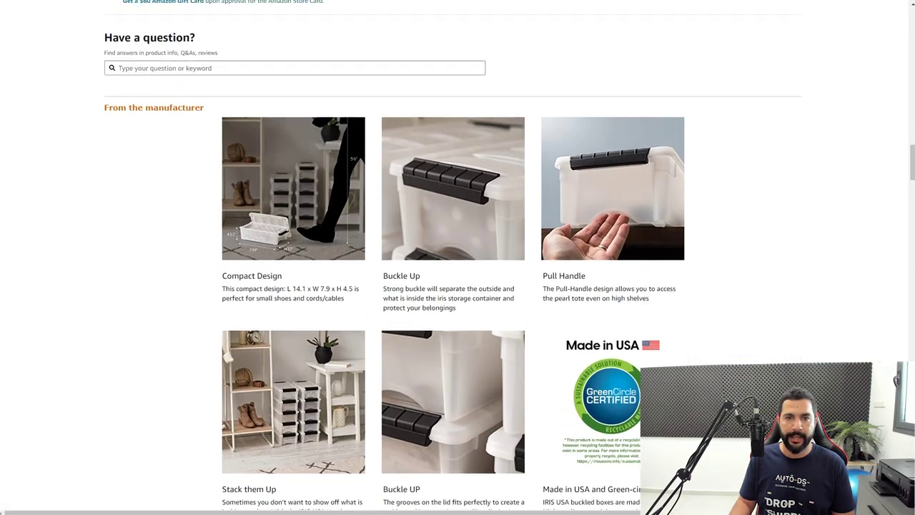
pyautogui.scroll(-7, 454, 255)
pyautogui.scroll(-5, 454, 255)
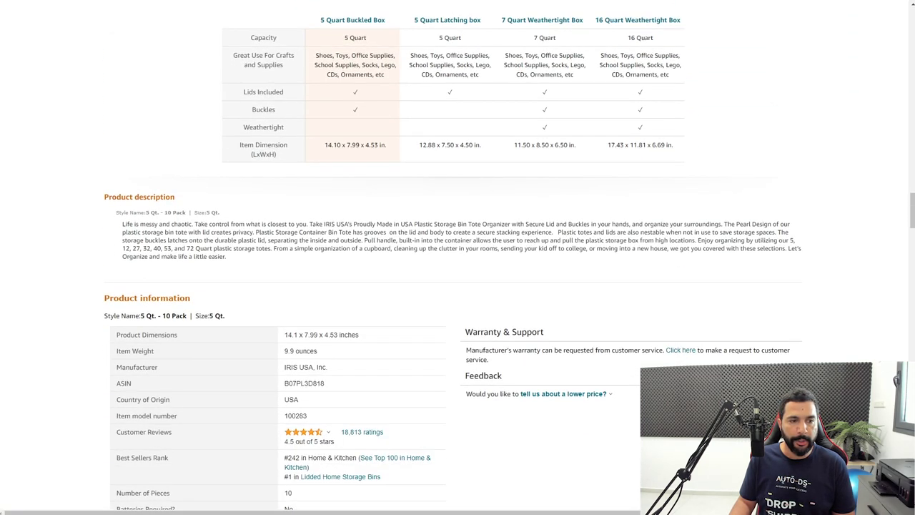
pyautogui.scroll(-1, 453, 255)
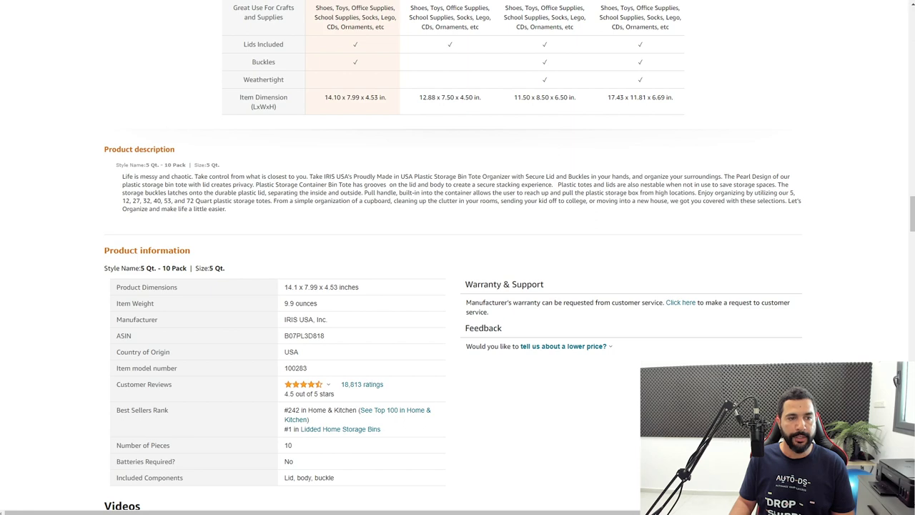
pyautogui.moveTo(123, 176); pyautogui.dragTo(226, 209)
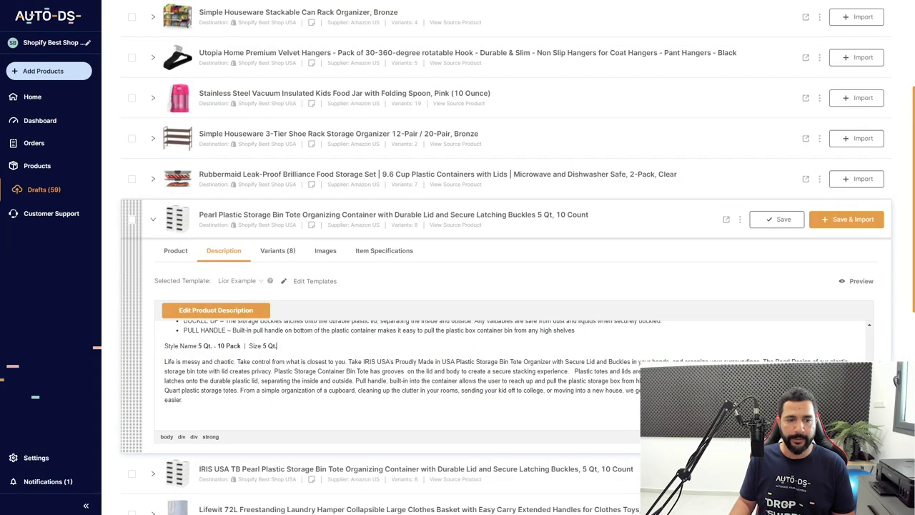
# - Delete "Take IRIS USA's" from the draft's closing description paragraph and insert a line break before "Pull handle"
pyautogui.press('Down')
pyautogui.doubleClick(370, 361)
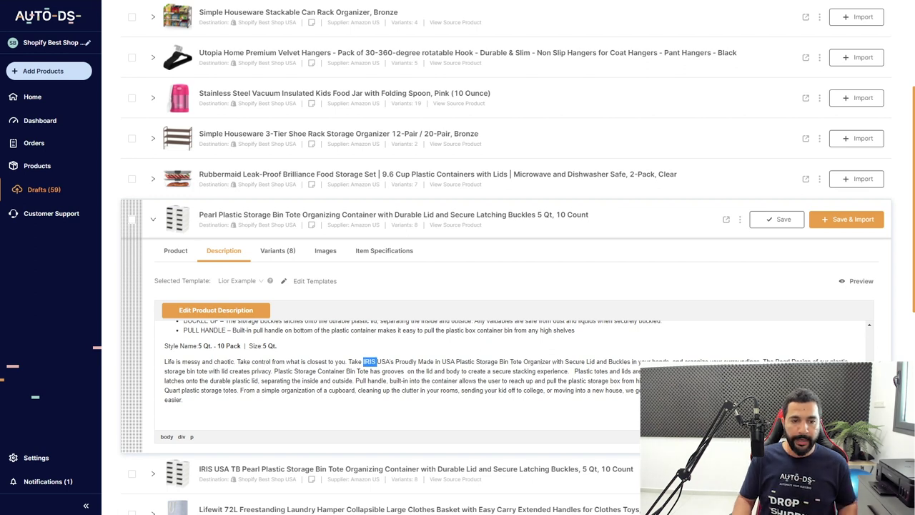
pyautogui.moveTo(370, 361); pyautogui.dragTo(394, 362)
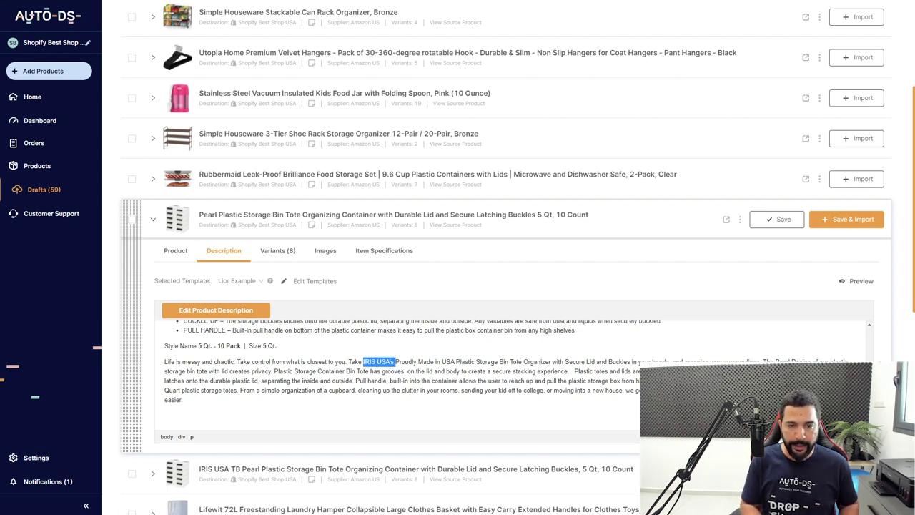
pyautogui.press('BackSpace')
pyautogui.press('BackSpace')
pyautogui.press('BackSpace')
pyautogui.press('BackSpace')
pyautogui.press('BackSpace')
pyautogui.press('BackSpace')
pyautogui.press('BackSpace')
pyautogui.press('BackSpace')
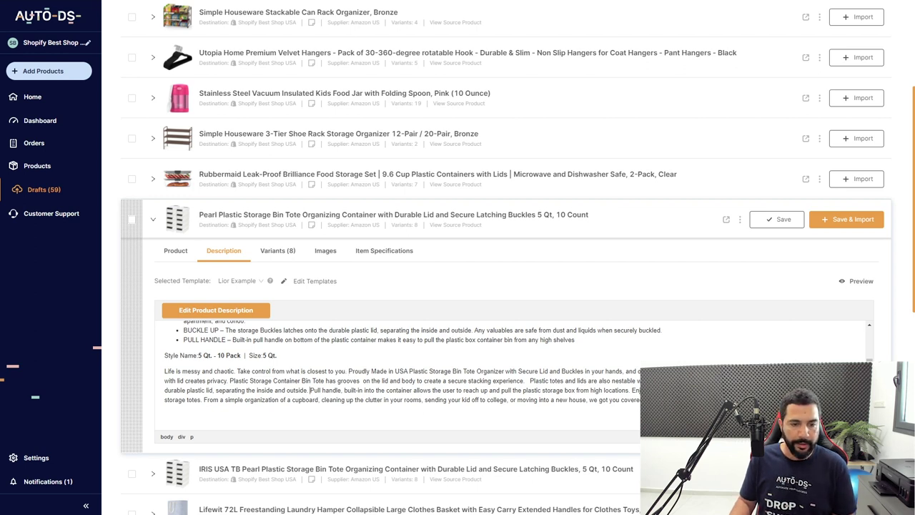
pyautogui.press('Return')
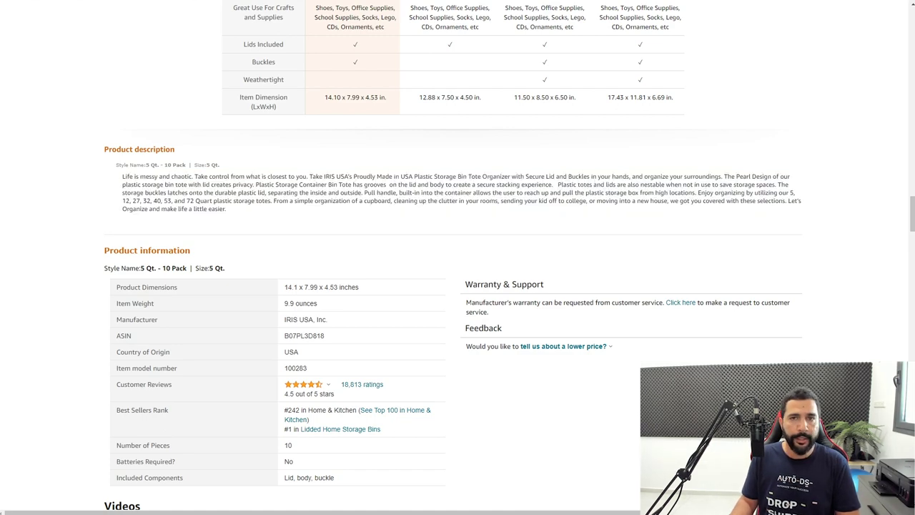
# - Review the "From the manufacturer" images and captions on the Amazon listing
pyautogui.scroll(10, 457, 258)
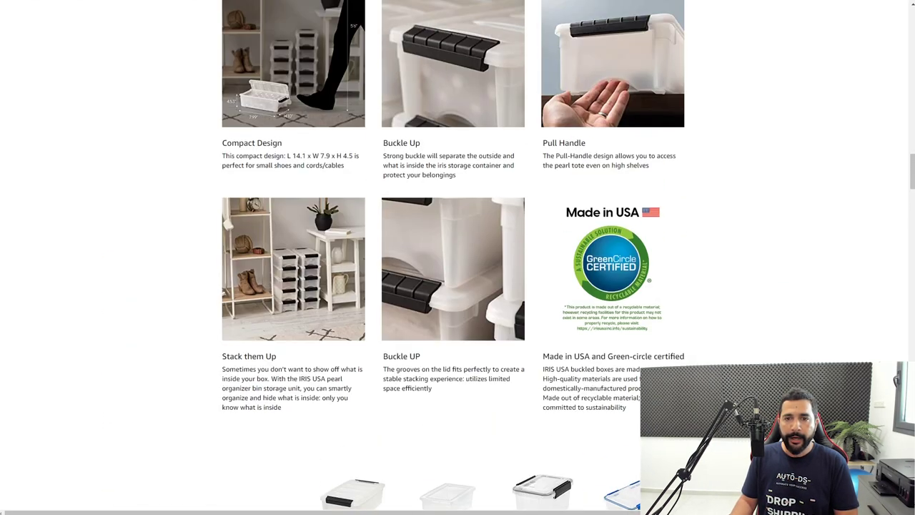
pyautogui.scroll(1, 458, 258)
pyautogui.scroll(-1, 458, 257)
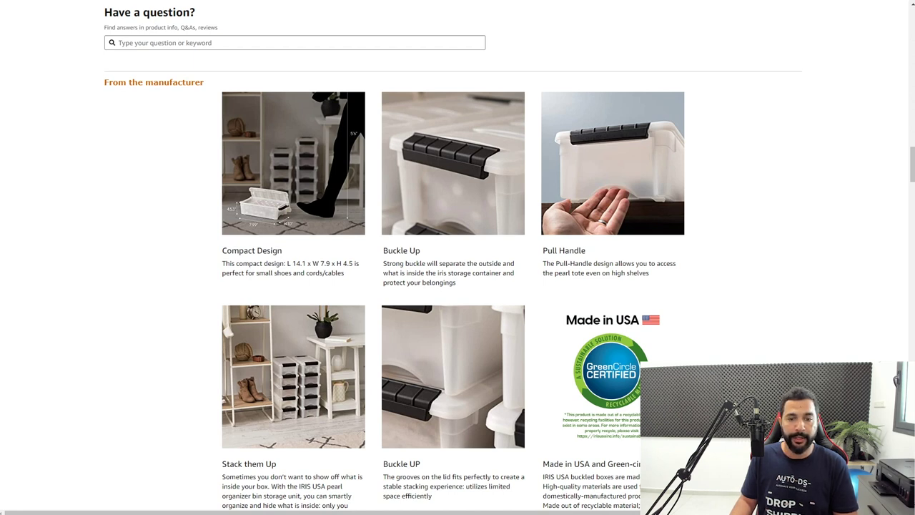
# - Copy the "From the manufacturer" images and captions from the Amazon listing into the end of the AutoDS draft's description
pyautogui.scroll(-1, 458, 257)
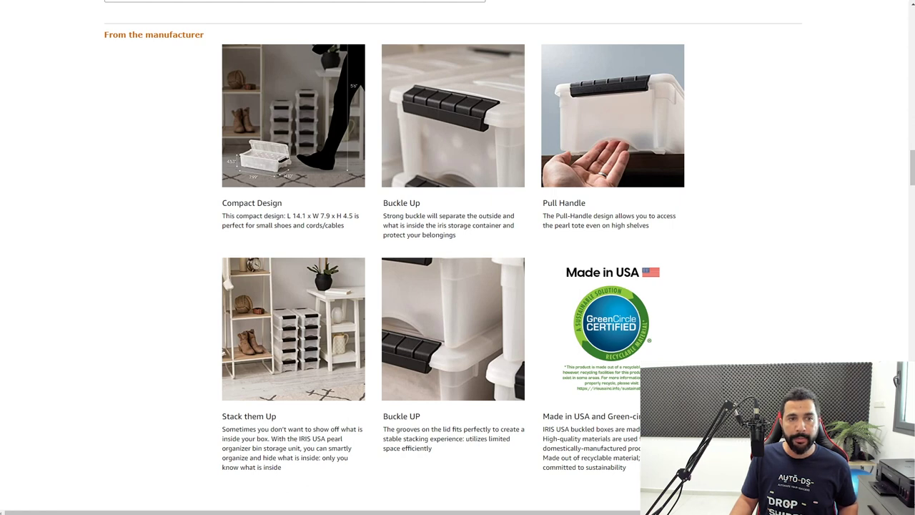
pyautogui.moveTo(223, 46); pyautogui.dragTo(628, 469)
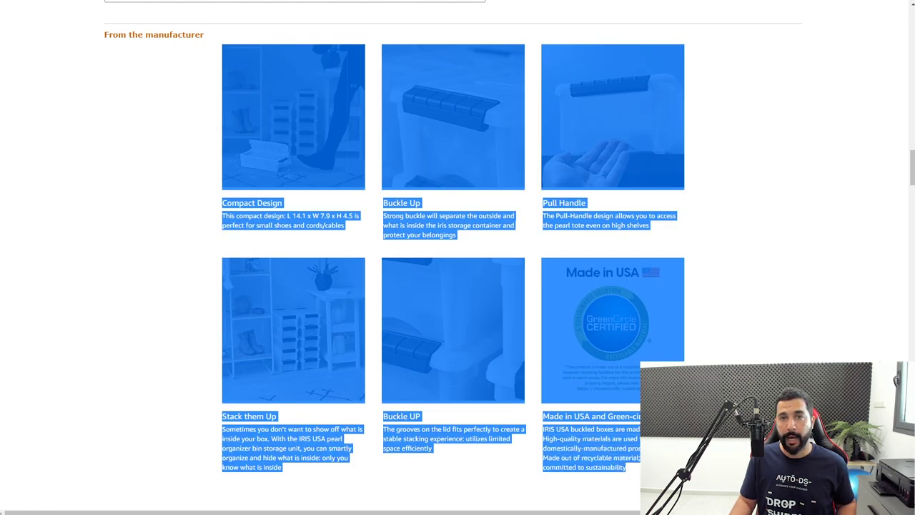
pyautogui.hotkey('alt', 'Tab')
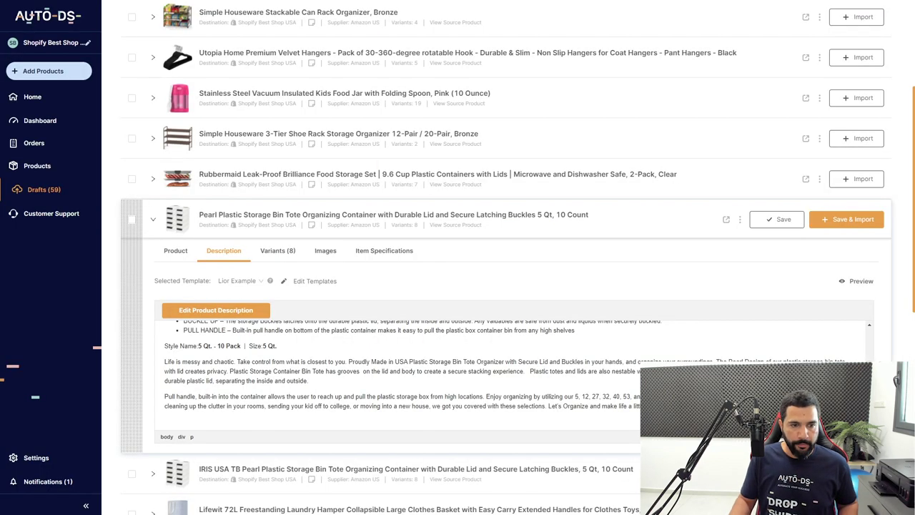
pyautogui.click(166, 426)
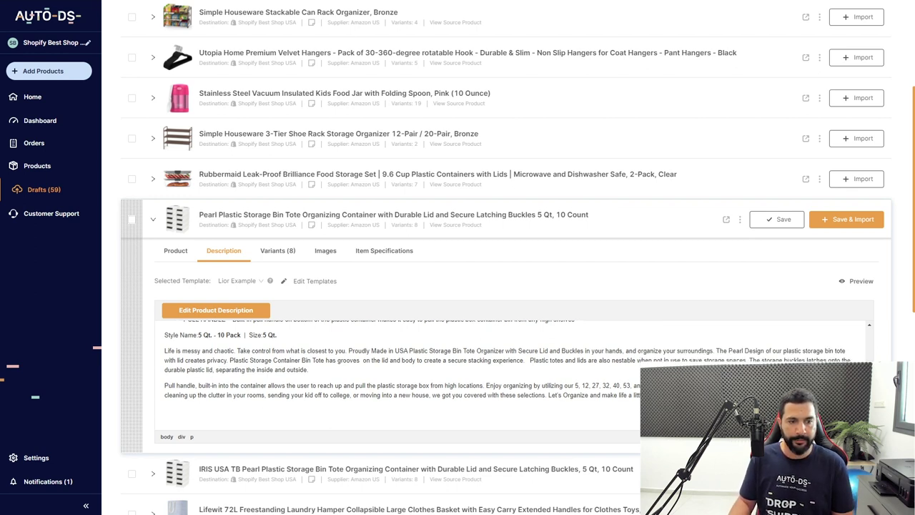
pyautogui.hotkey('ctrl', 'v')
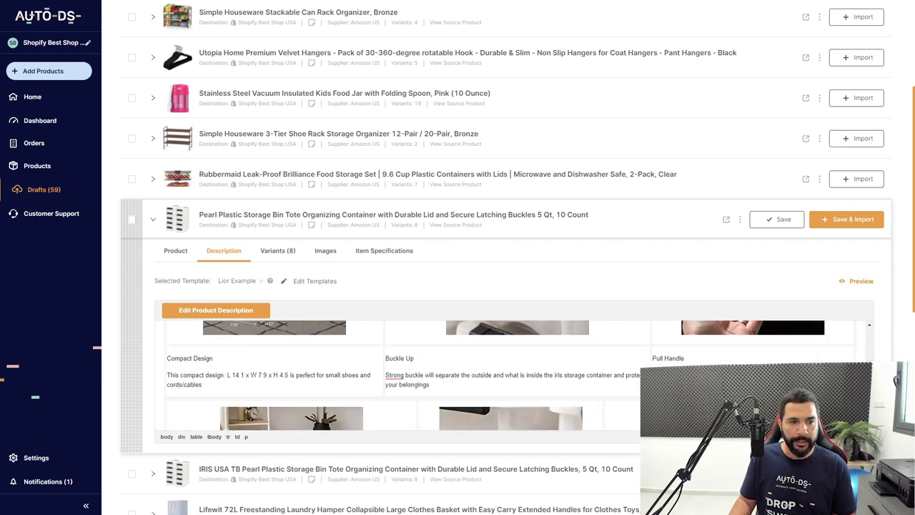
# - Preview the draft's product page, return to the description editor and save the draft
pyautogui.click(857, 281)
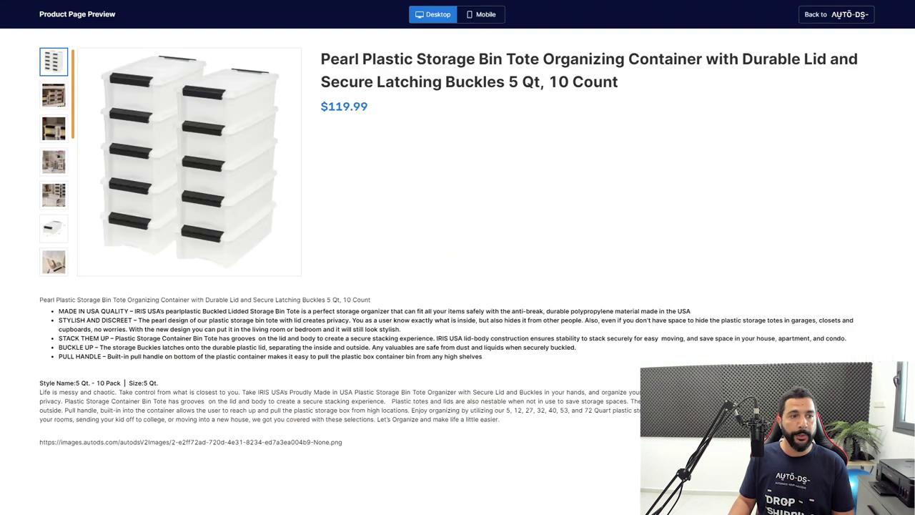
pyautogui.scroll(-3, 54, 165)
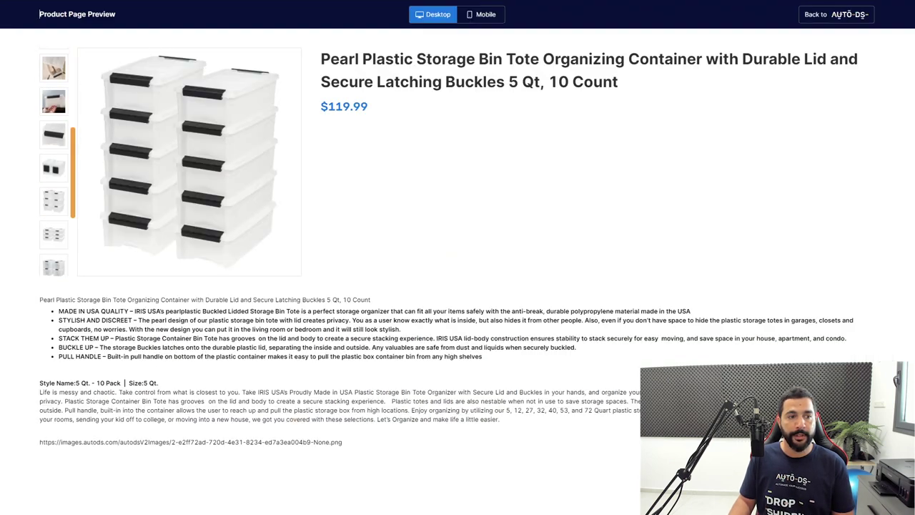
pyautogui.scroll(5, 54, 164)
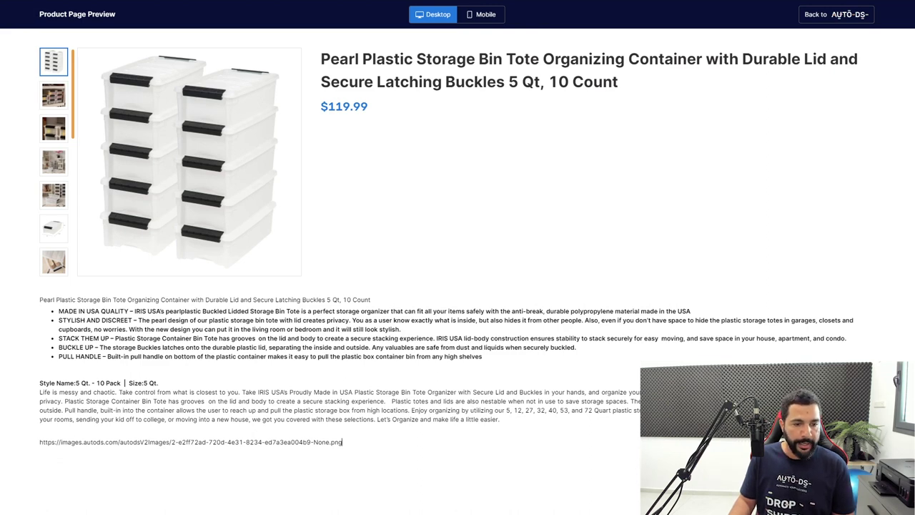
pyautogui.press('Escape')
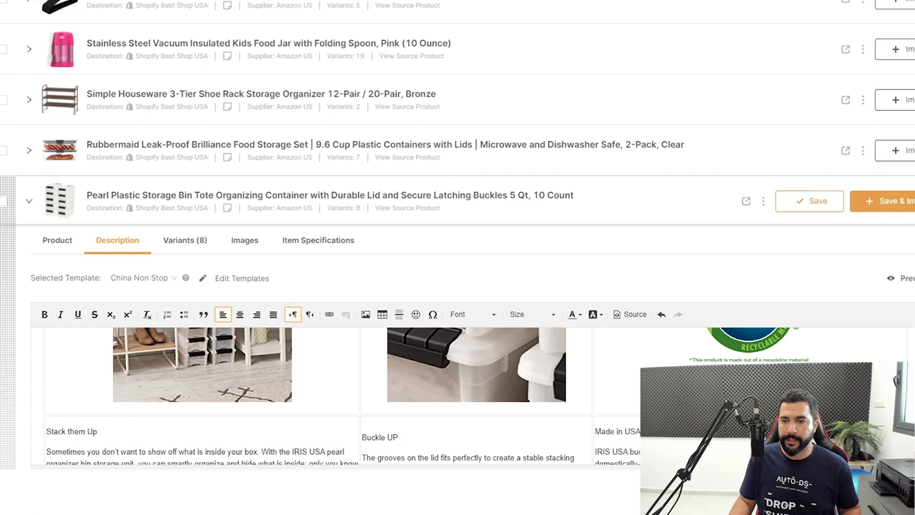
pyautogui.click(810, 201)
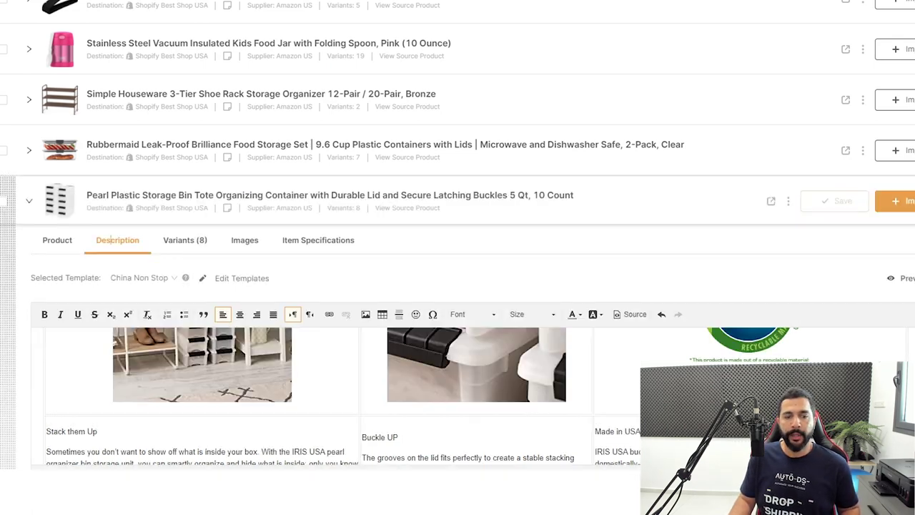
# - Review the storage bin draft's variants and check why the 72 Qt. - 4 Pack variant is on hold
pyautogui.scroll(-2, 458, 257)
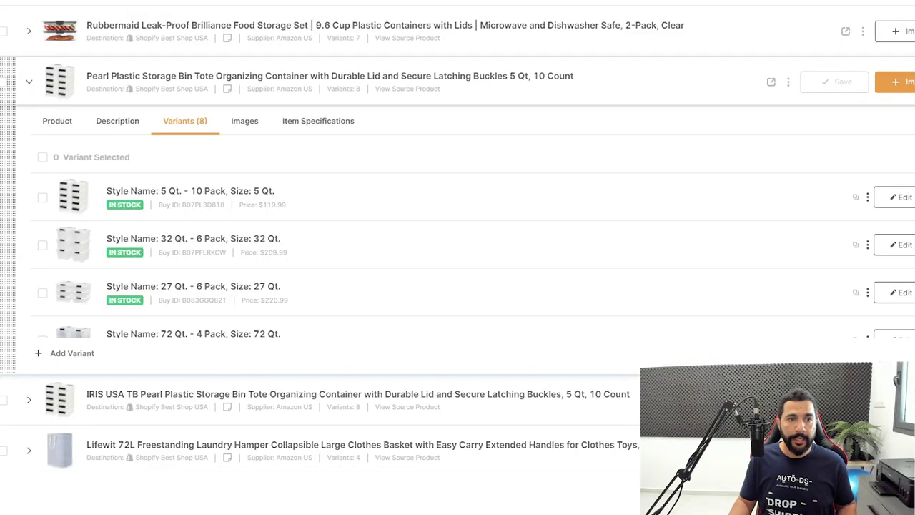
pyautogui.scroll(-1, 458, 258)
pyautogui.scroll(1, 458, 258)
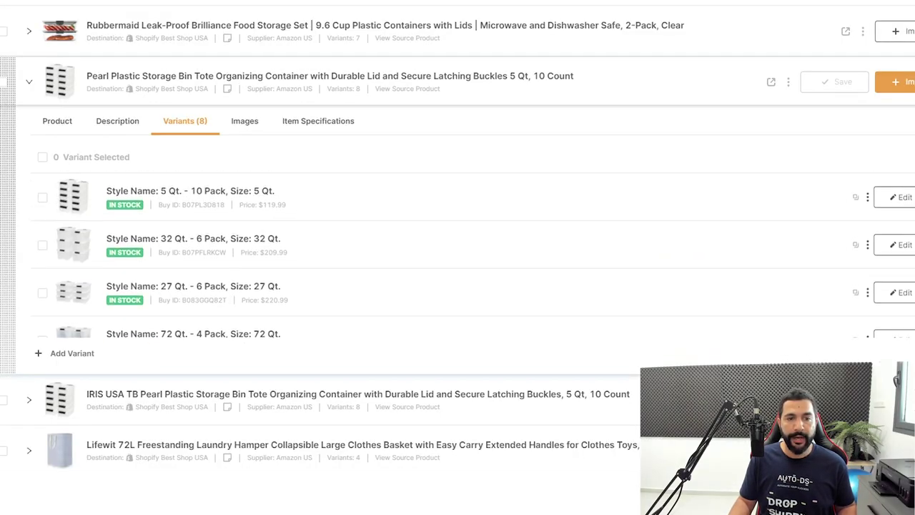
pyautogui.scroll(-2, 188, 120)
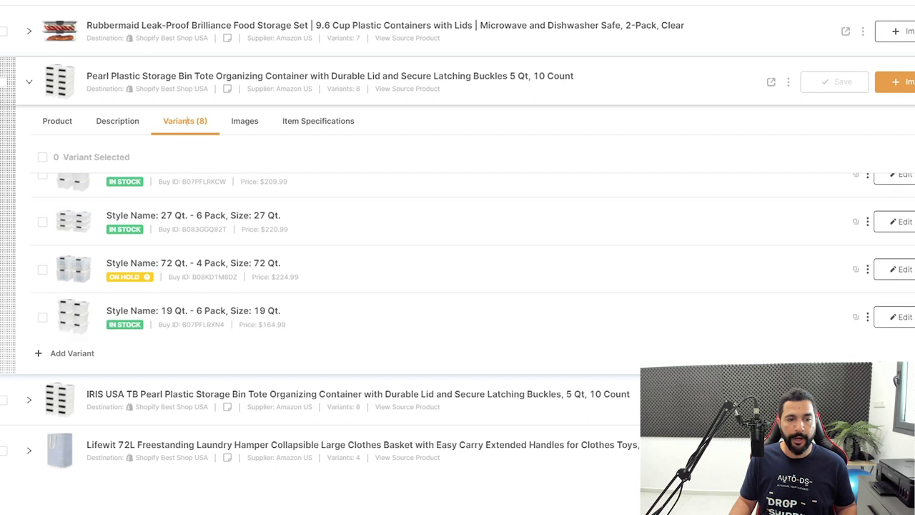
pyautogui.scroll(-1, 146, 228)
pyautogui.moveTo(147, 229)
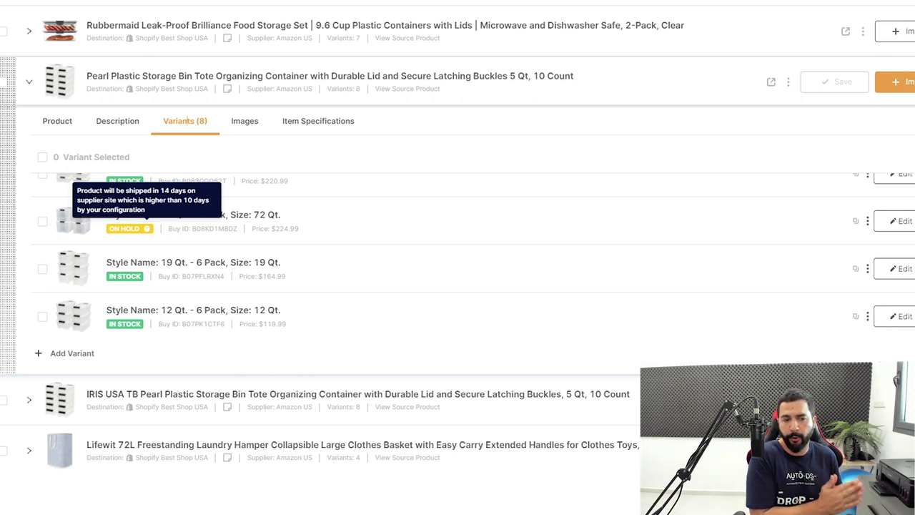
pyautogui.moveTo(147, 228)
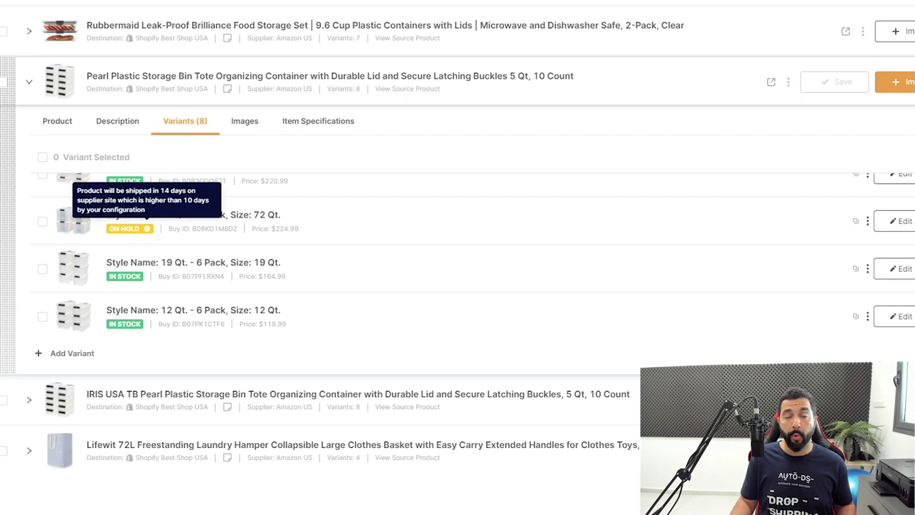
# - Compare the stock status and selling price of every variant of the storage bin draft, from 5 Qt. to 53 Qt
pyautogui.scroll(-2, 472, 256)
pyautogui.scroll(4, 472, 256)
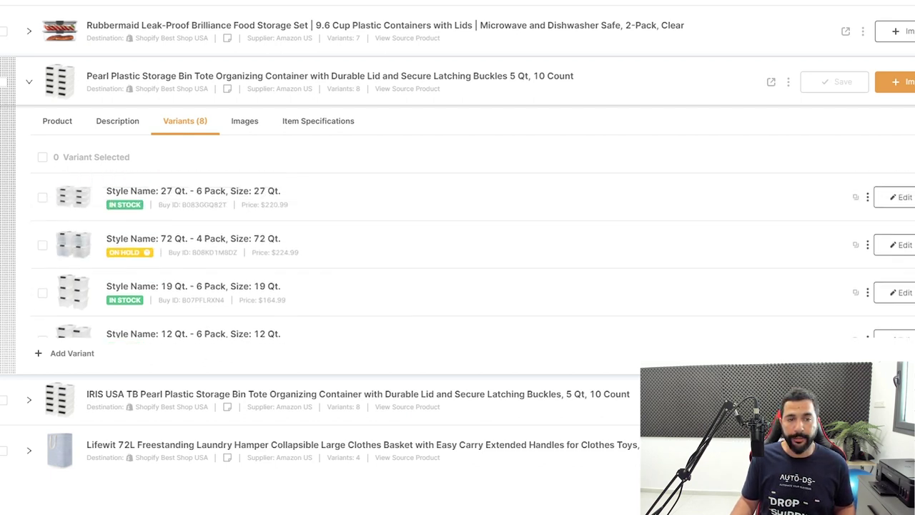
pyautogui.scroll(-3, 472, 256)
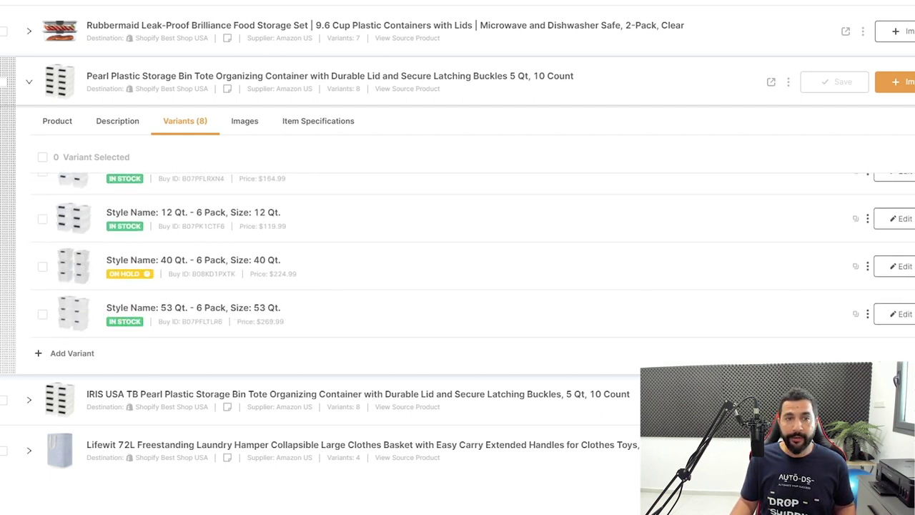
pyautogui.scroll(2, 472, 256)
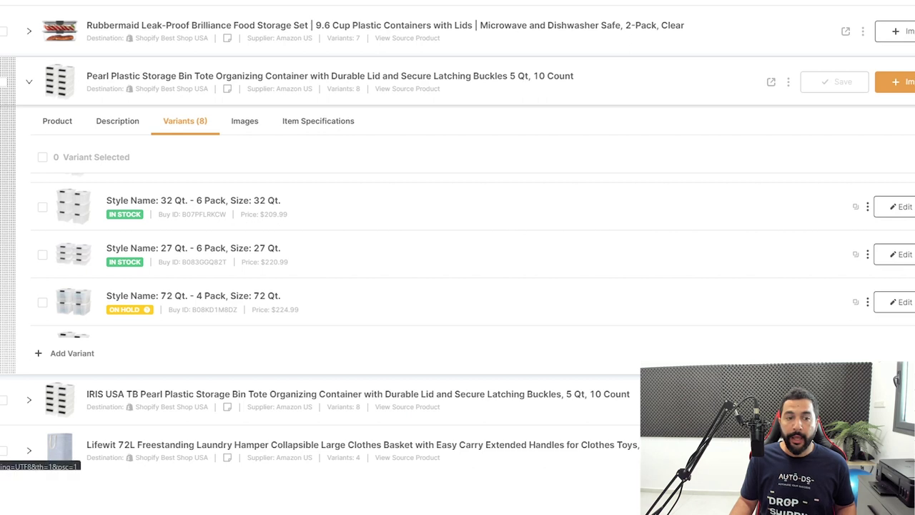
pyautogui.scroll(1, 187, 121)
pyautogui.scroll(-3, 188, 121)
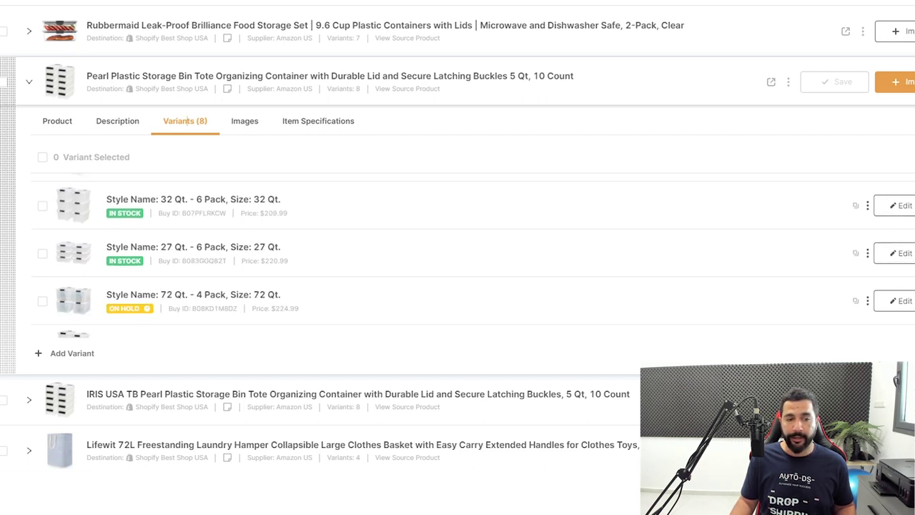
pyautogui.scroll(-1, 187, 121)
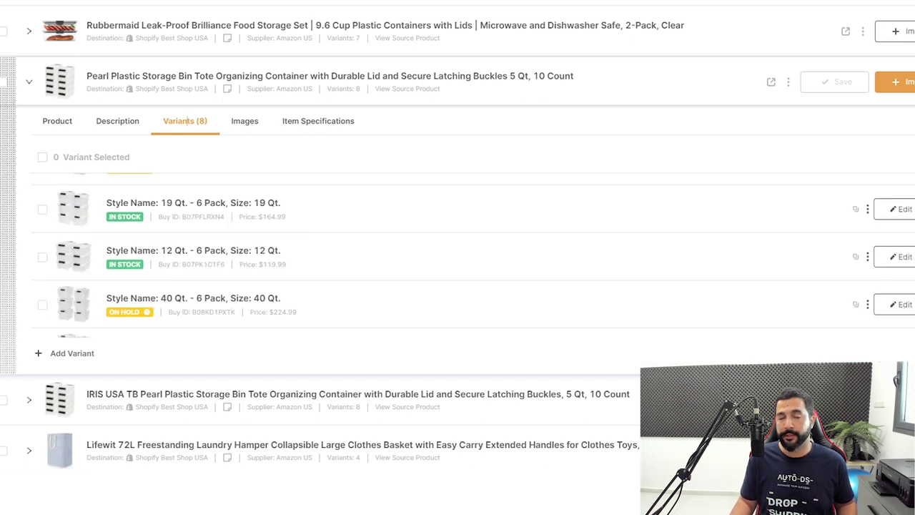
pyautogui.scroll(-1, 187, 121)
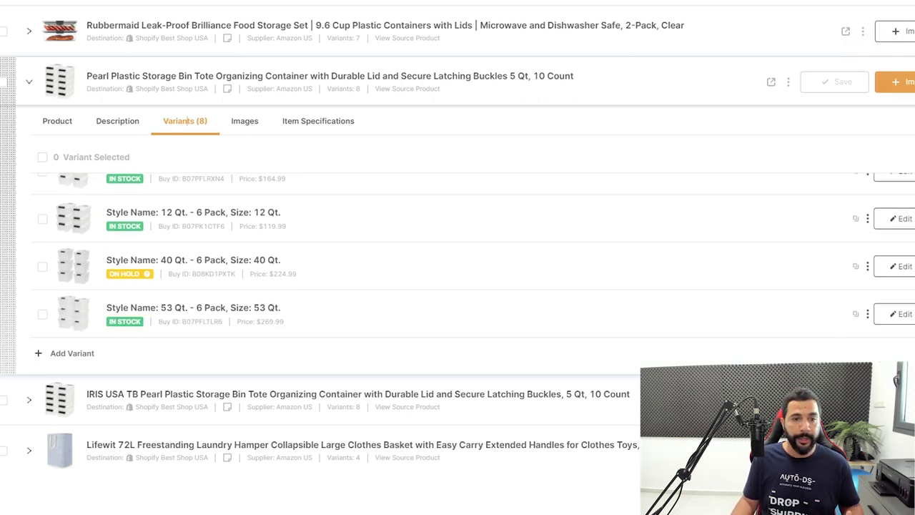
pyautogui.scroll(3, 458, 257)
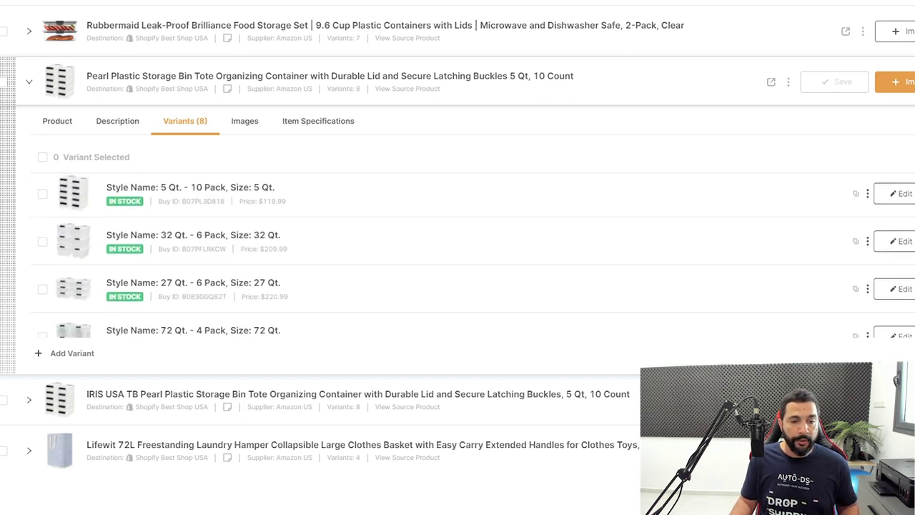
pyautogui.scroll(2, 457, 258)
pyautogui.scroll(-2, 458, 257)
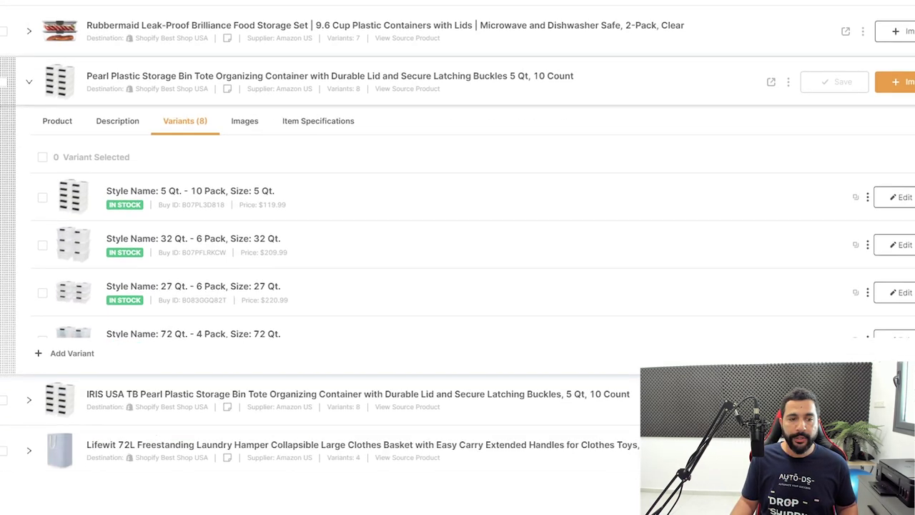
pyautogui.scroll(-3, 457, 258)
pyautogui.scroll(3, 458, 258)
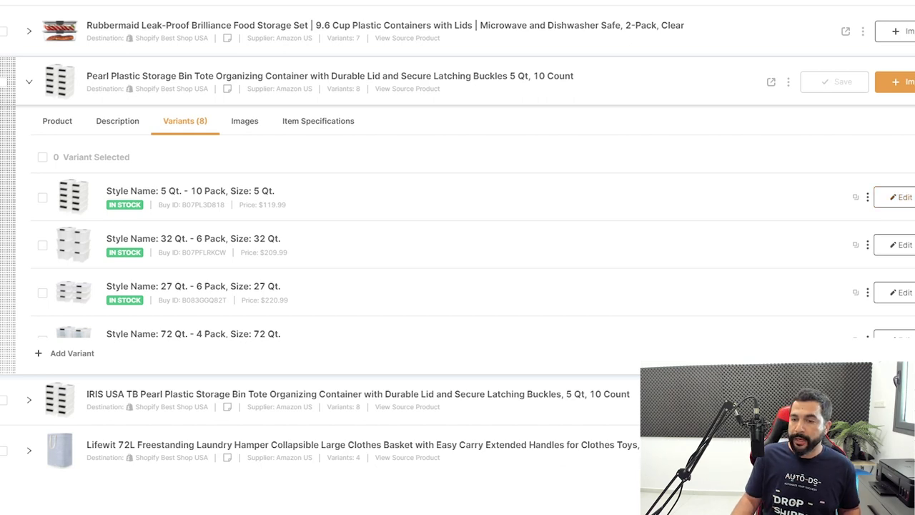
# - Try a 30% profit on the 5 Qt. - 10 Pack variant, and set it to 40% with a fixed dollar profit of 0
pyautogui.click(900, 197)
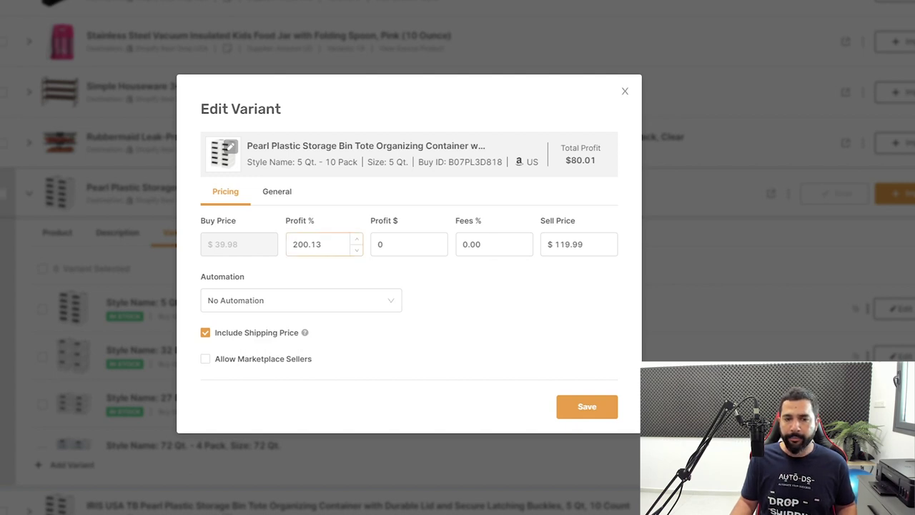
pyautogui.hotkey('ctrl', 'a')
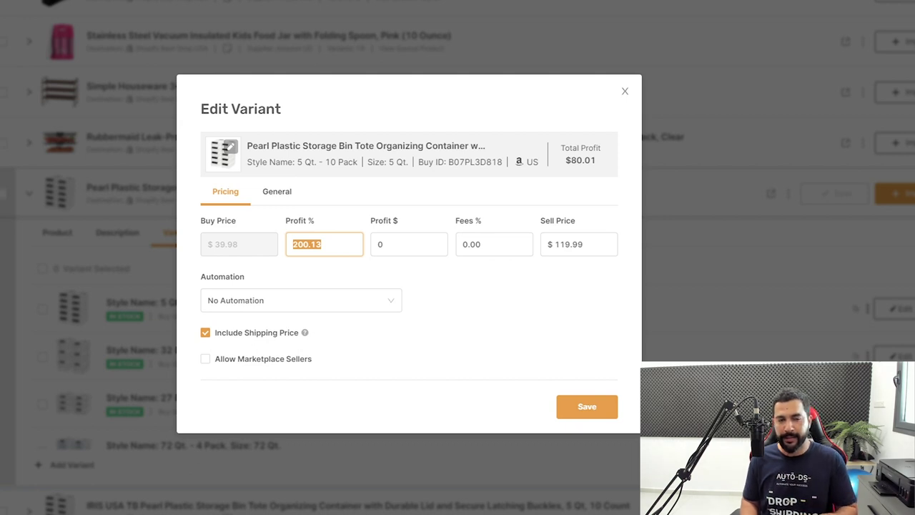
pyautogui.write('30')
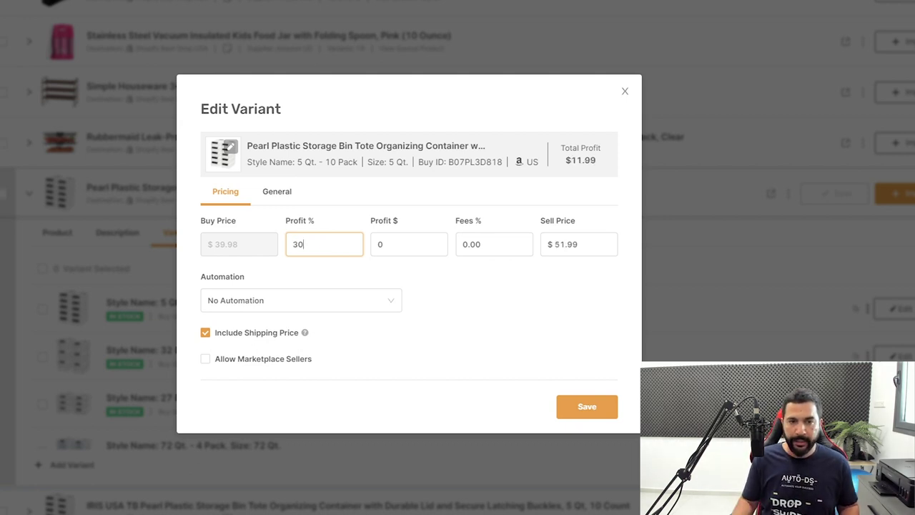
pyautogui.press('Tab')
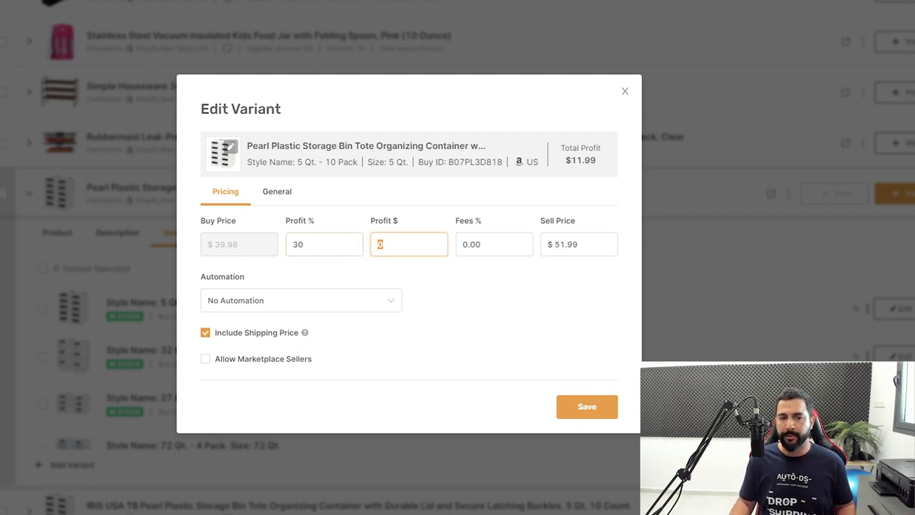
pyautogui.hotkey('shift', 'Tab')
pyautogui.write('40')
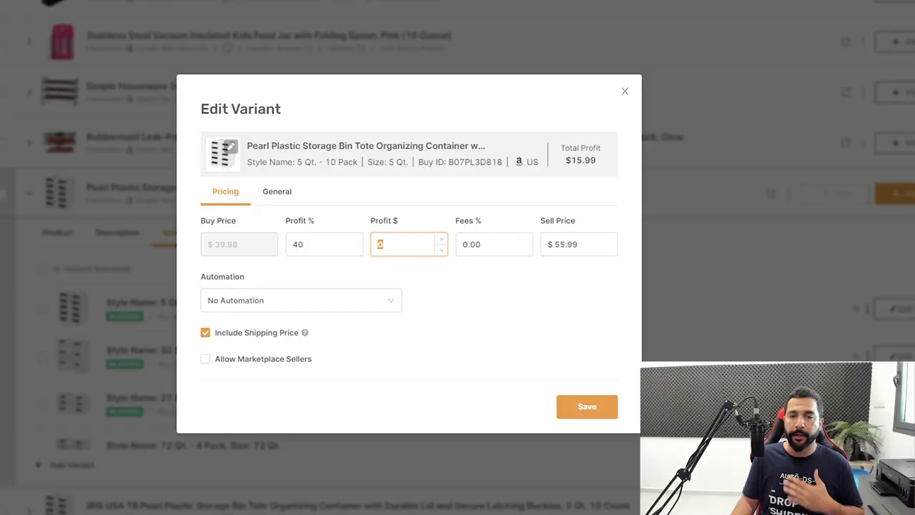
pyautogui.write('0')
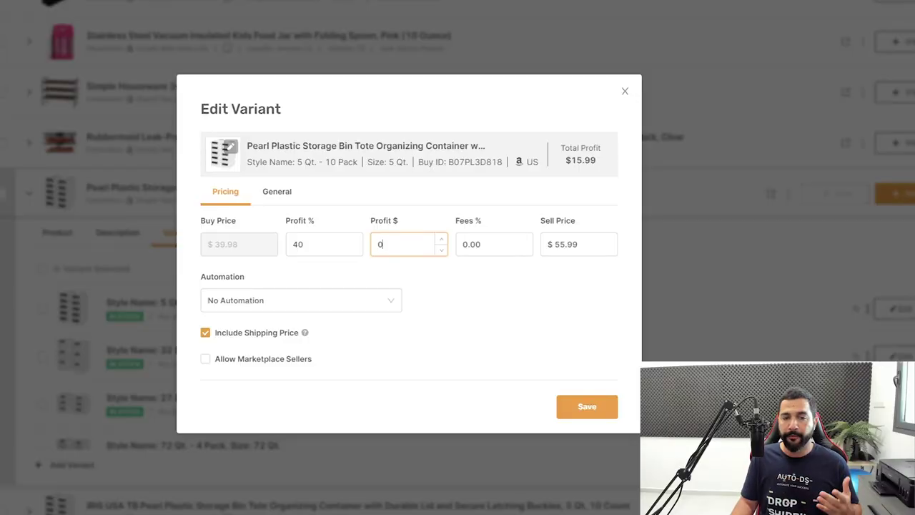
# - Try 30% fees on the 5 Qt. - 10 Pack variant, set them to 25% with profit at 40%, and save the pricing
pyautogui.press('Tab')
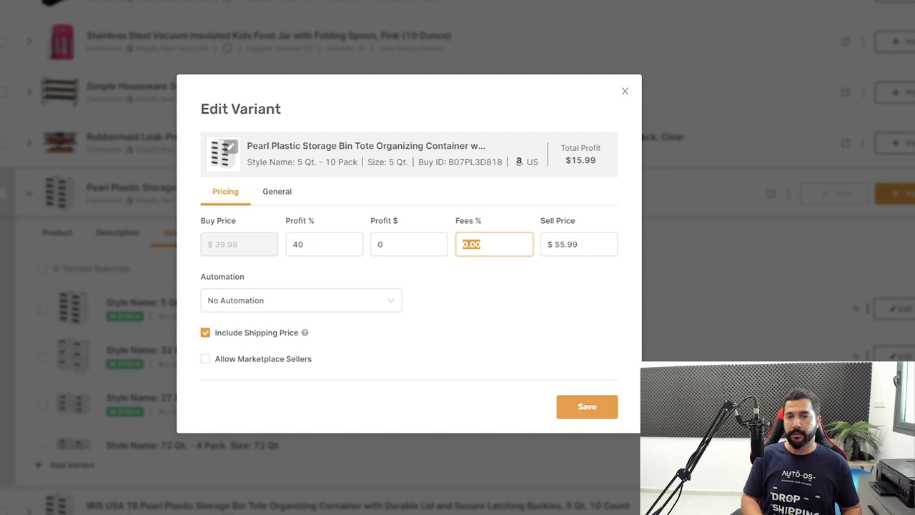
pyautogui.write('30')
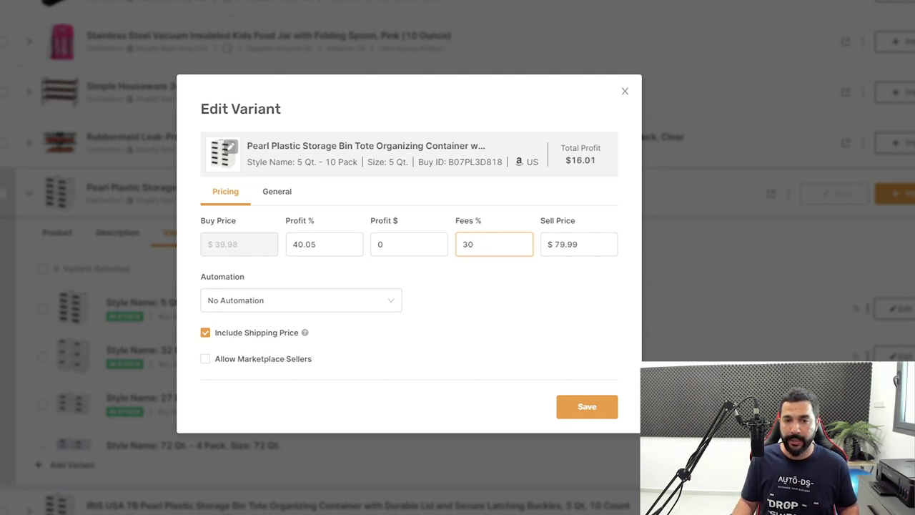
pyautogui.hotkey('ctrl', 'a')
pyautogui.write('25')
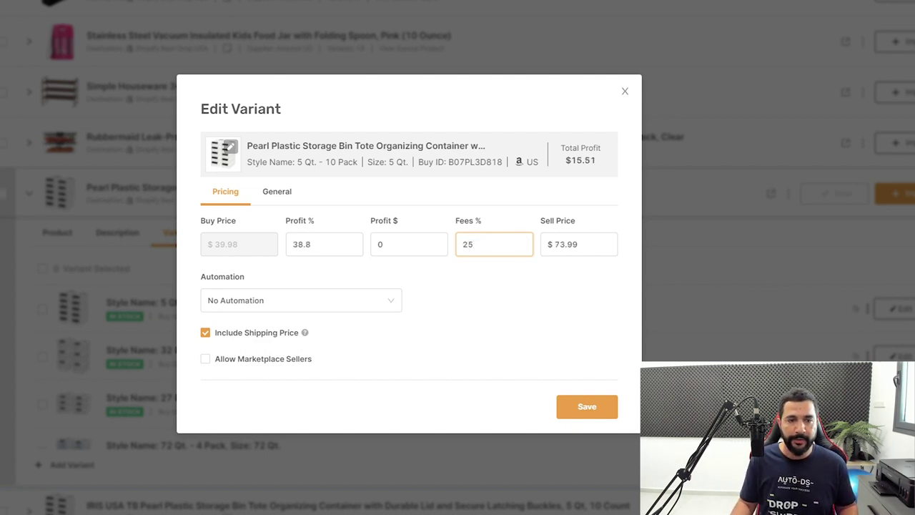
pyautogui.click(324, 243)
pyautogui.write('40')
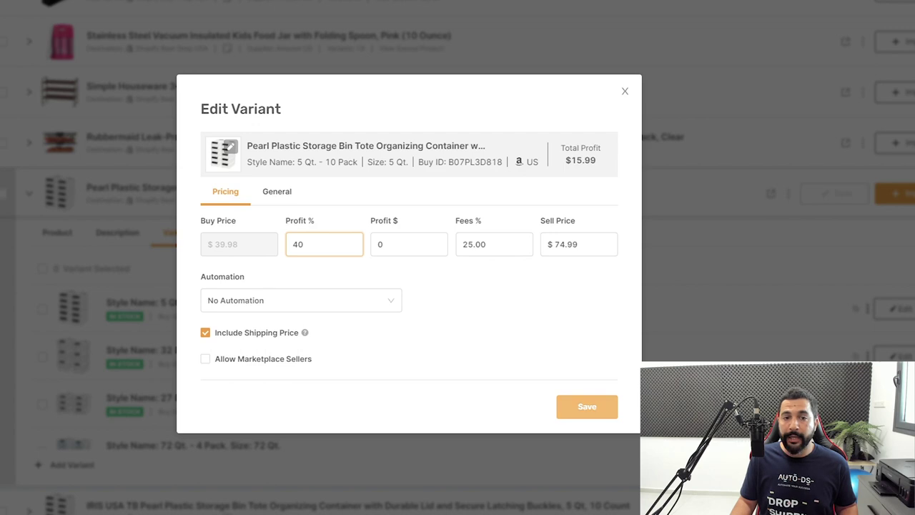
pyautogui.press('Return')
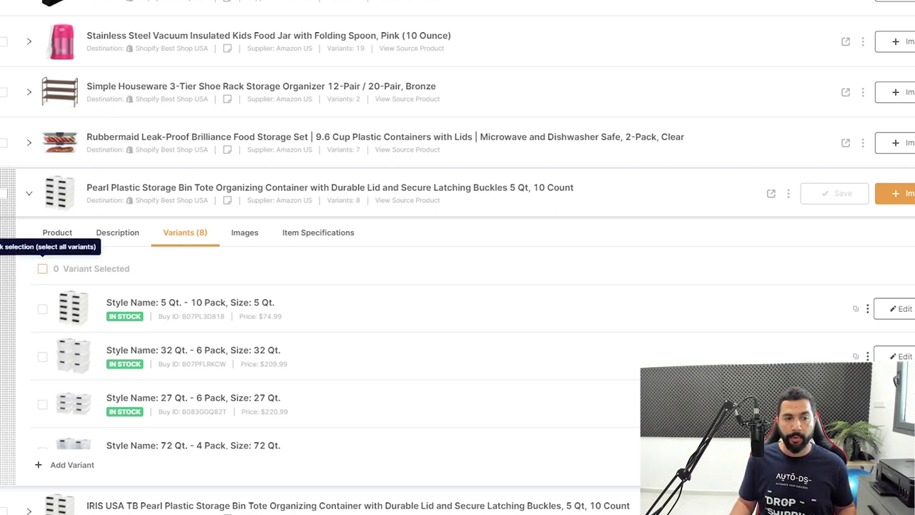
# - Bulk-edit all eight variants of the storage bin draft to 25% fees, a $0.30 dollar profit and 40% profit, and apply the update
pyautogui.click(43, 268)
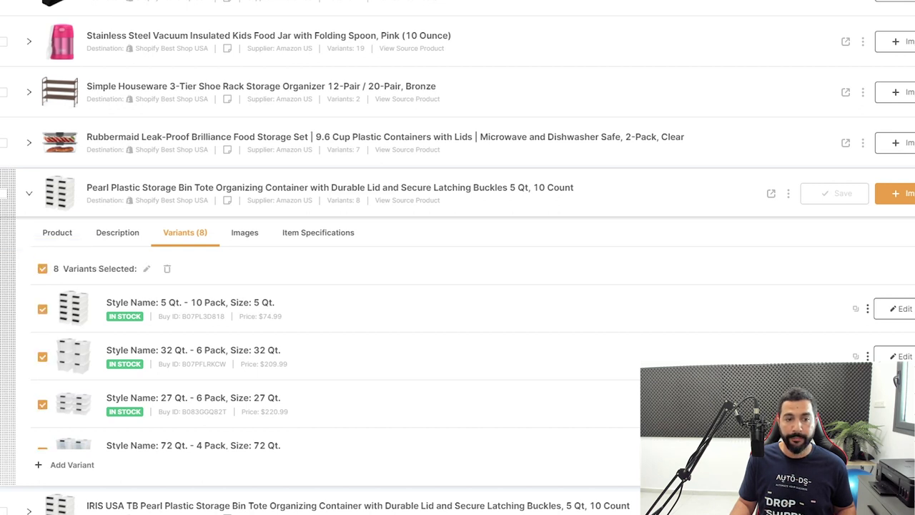
pyautogui.scroll(-3, 215, 365)
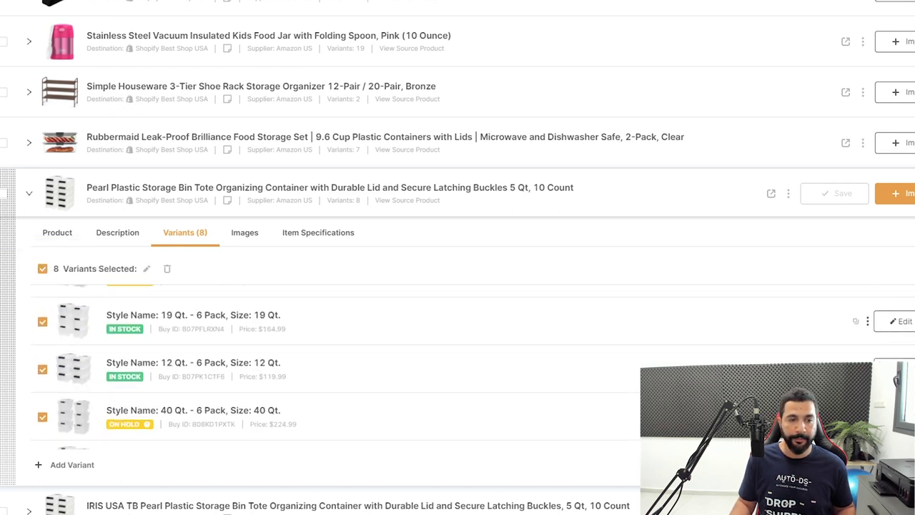
pyautogui.scroll(3, 214, 365)
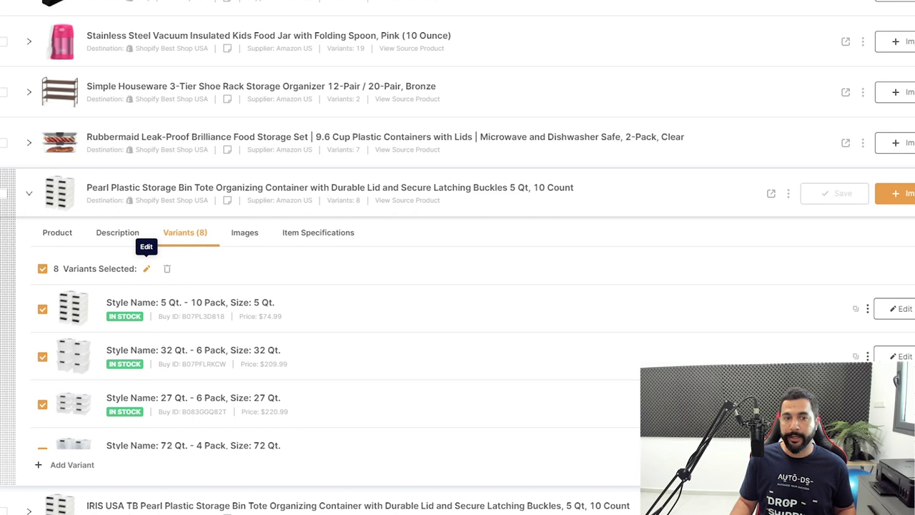
pyautogui.click(146, 268)
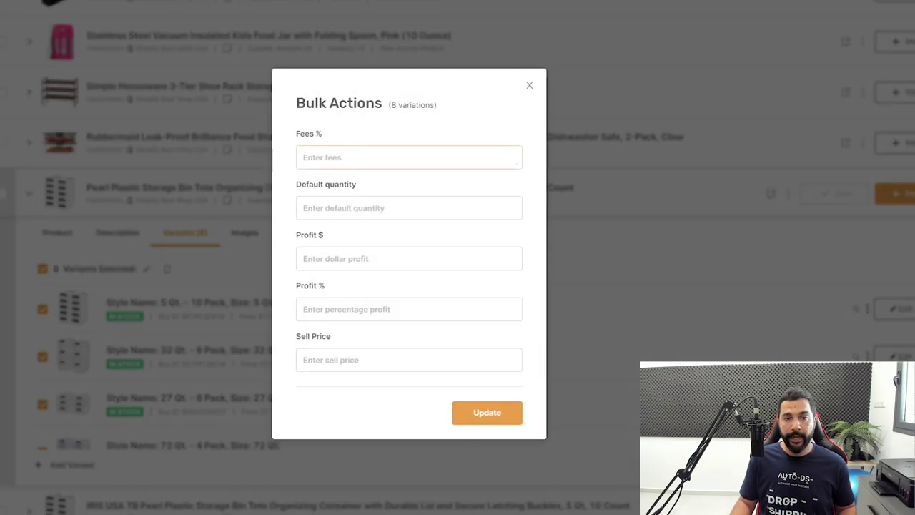
pyautogui.write('25.00')
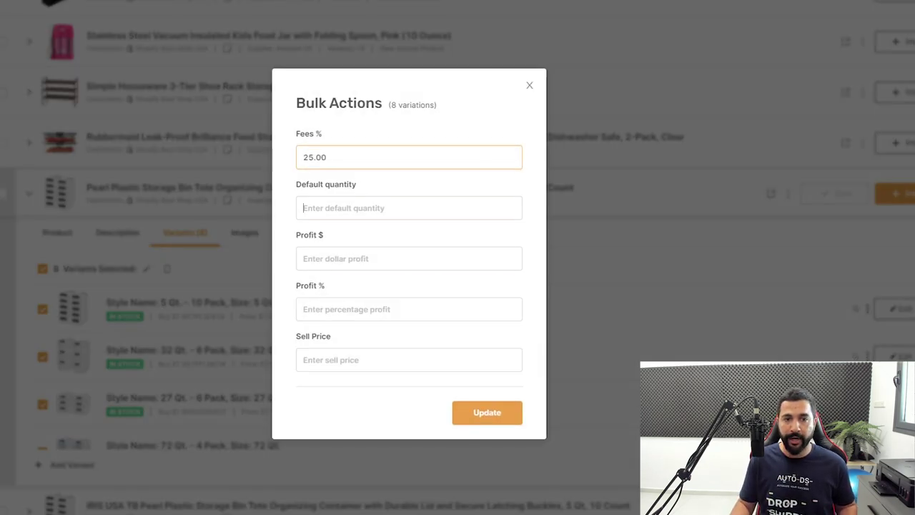
pyautogui.press('Tab')
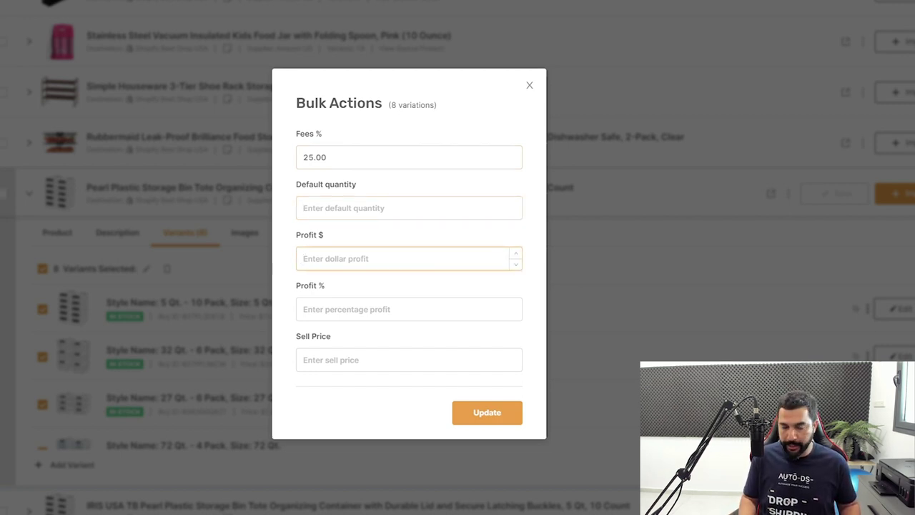
pyautogui.write('.3')
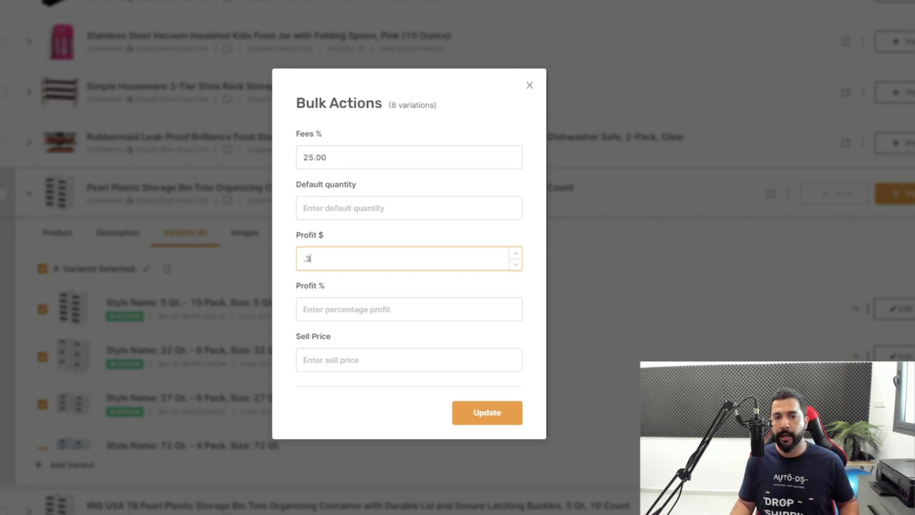
pyautogui.press('Tab')
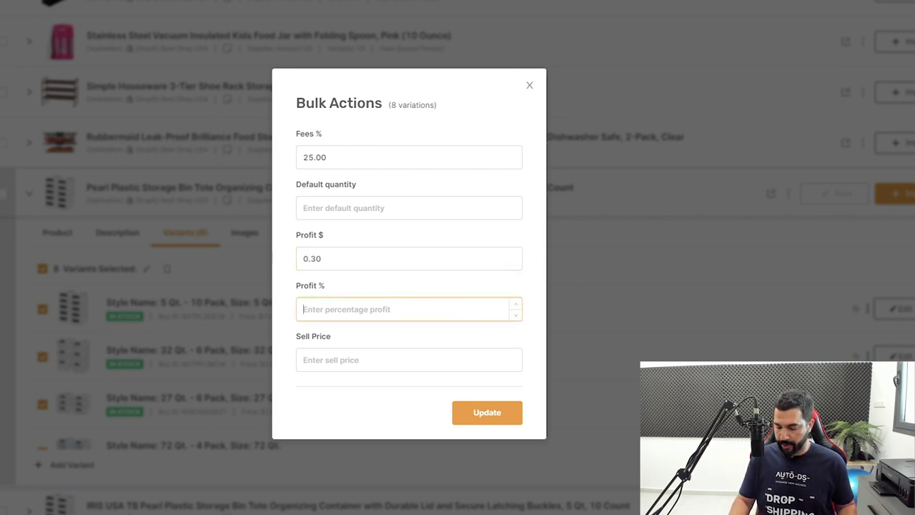
pyautogui.write('40')
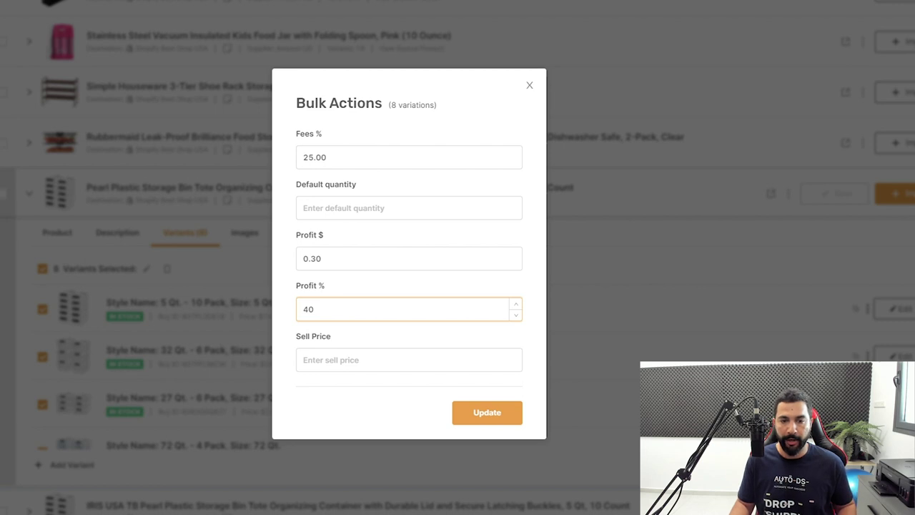
pyautogui.press('Tab')
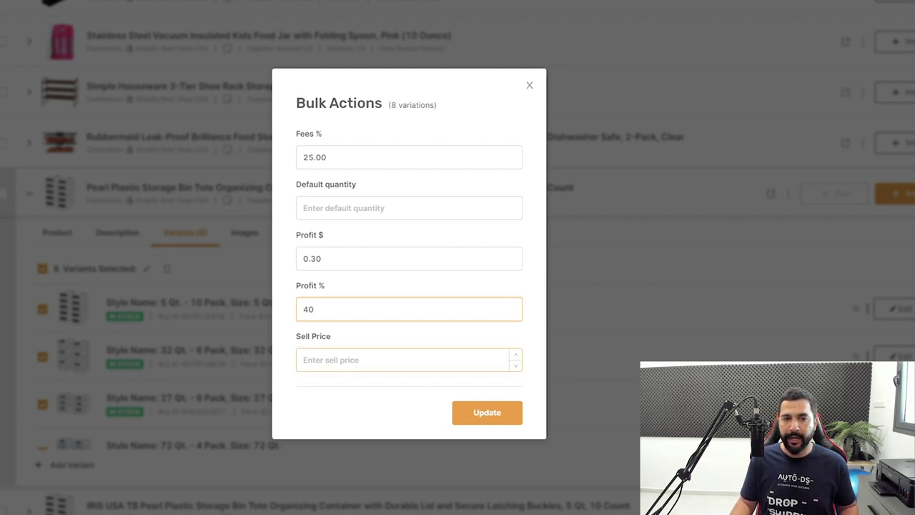
pyautogui.click(409, 207)
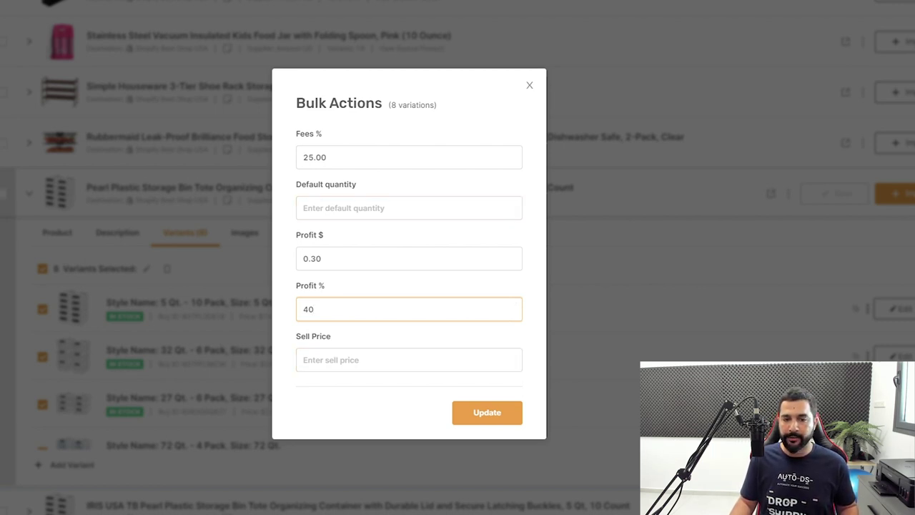
pyautogui.click(487, 412)
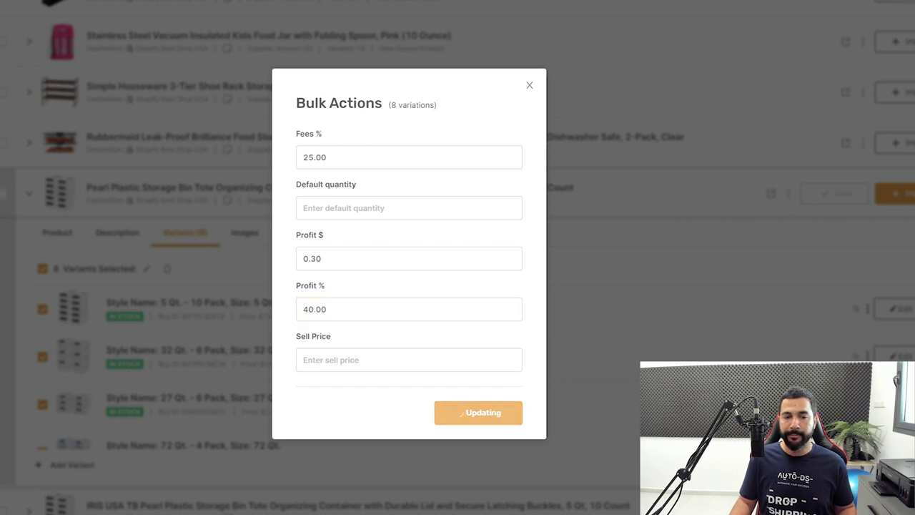
# - Review the selling prices of all the storage bin variants, from 5 Qt. to 53 Qt
pyautogui.scroll(-3, 337, 365)
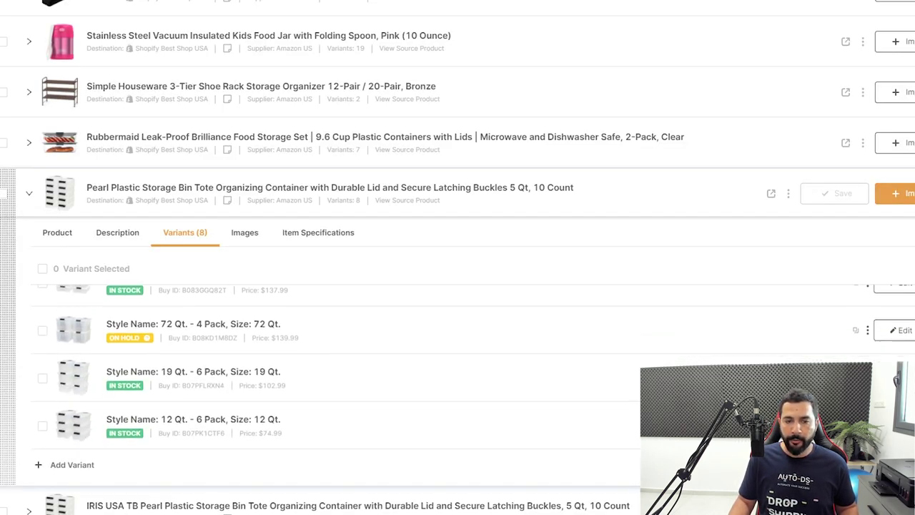
pyautogui.scroll(3, 336, 364)
pyautogui.scroll(-5, 336, 364)
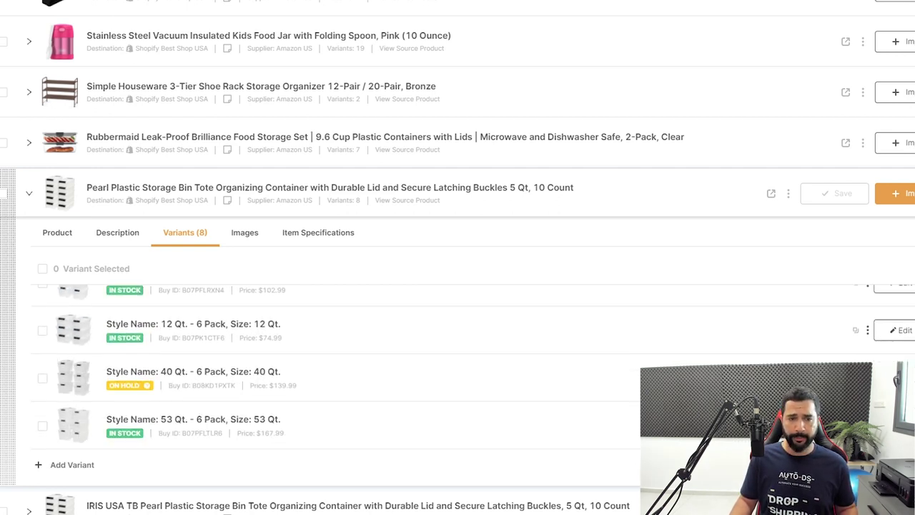
pyautogui.moveTo(283, 338); pyautogui.dragTo(259, 337)
pyautogui.scroll(5, 336, 365)
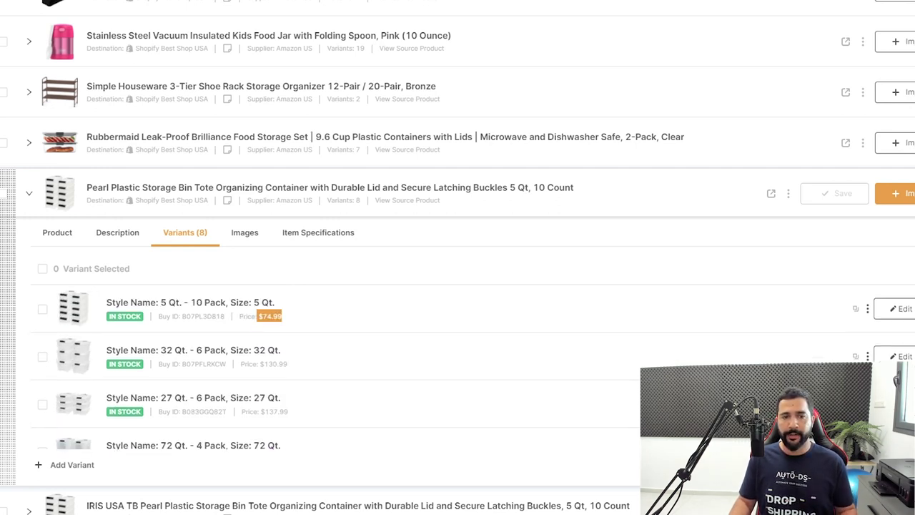
pyautogui.scroll(-4, 336, 365)
pyautogui.scroll(4, 337, 365)
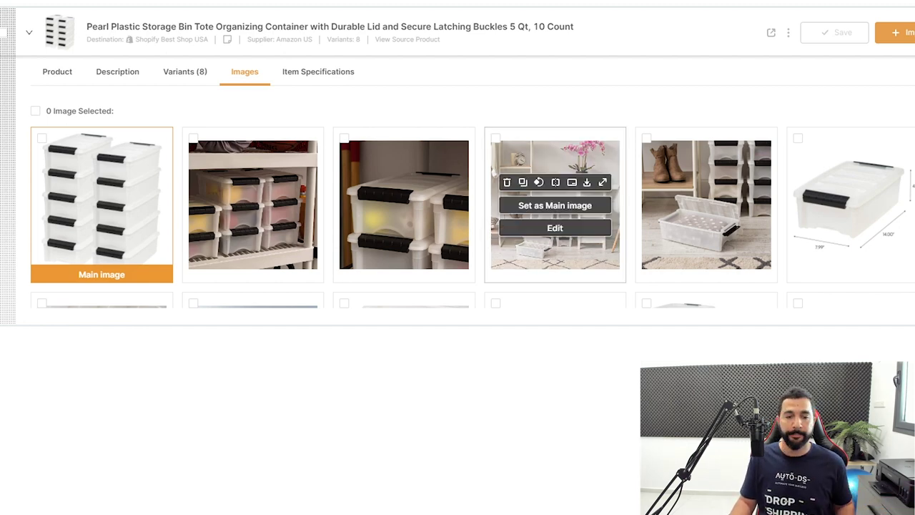
# - Open the draft's main image for editing, try a freehand blue stroke with range 19 over the bins, and undo it
pyautogui.moveTo(254, 214)
pyautogui.moveTo(102, 214)
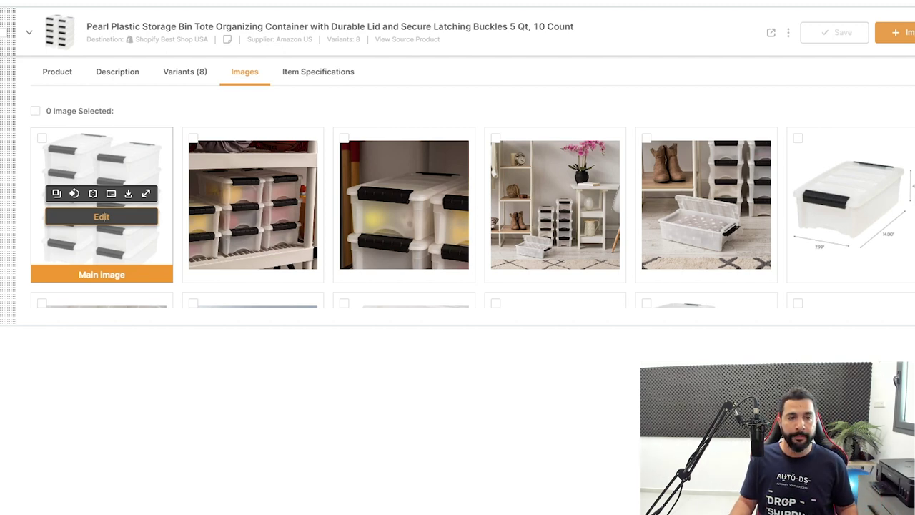
pyautogui.click(102, 216)
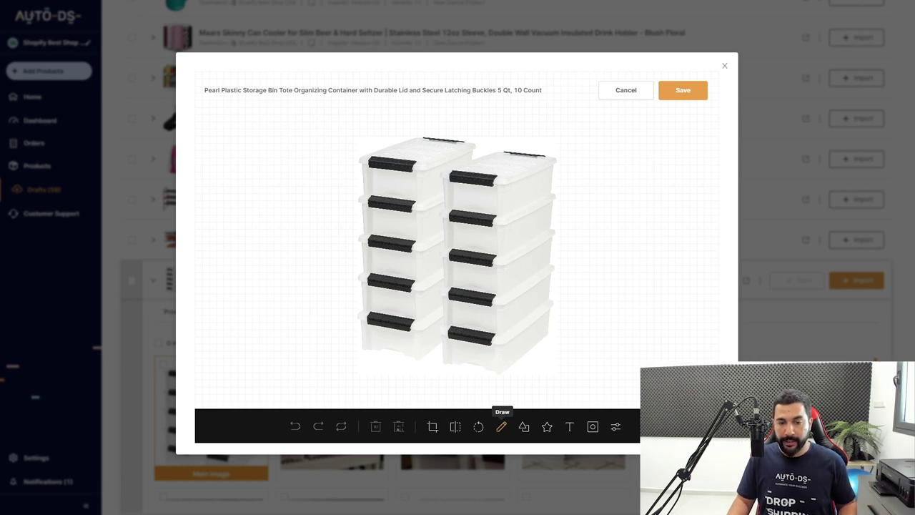
pyautogui.click(501, 426)
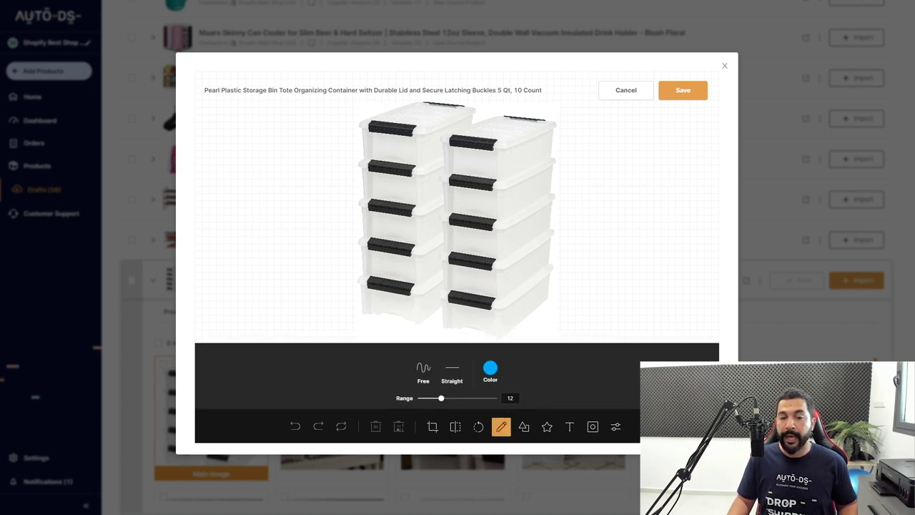
pyautogui.click(423, 372)
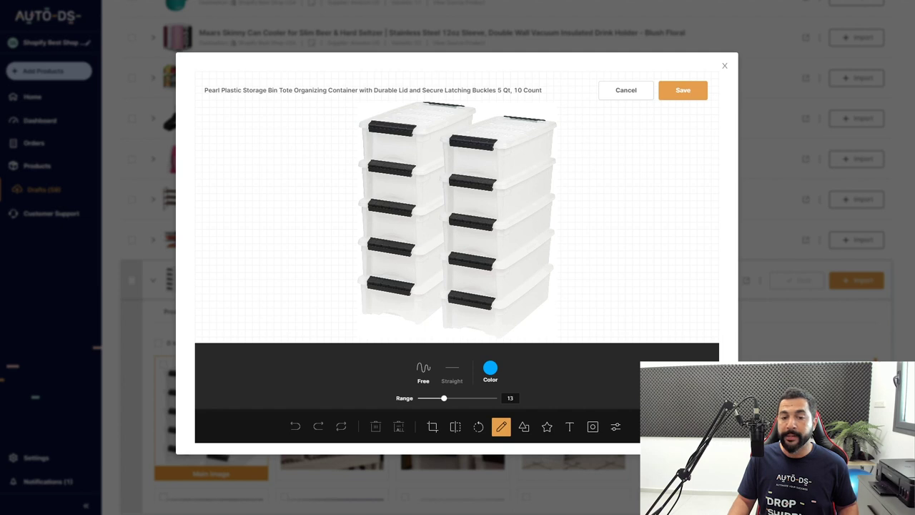
pyautogui.moveTo(441, 397); pyautogui.dragTo(461, 398)
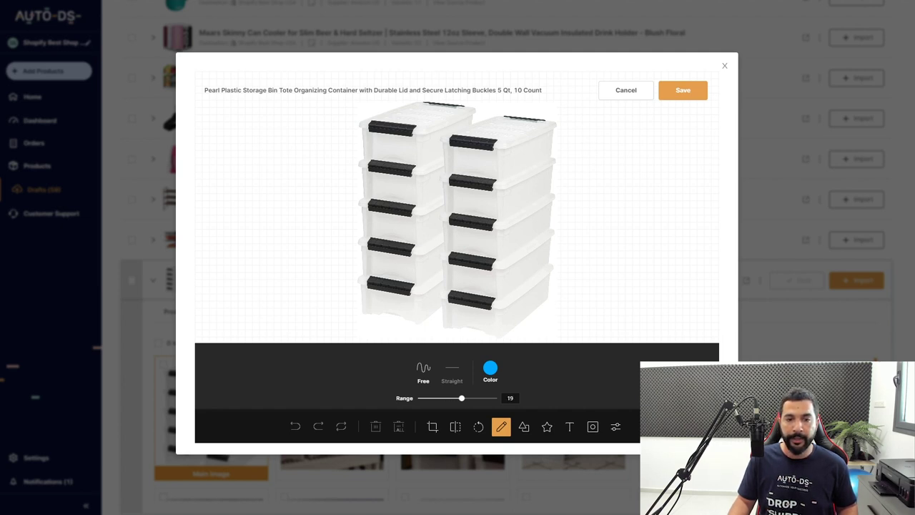
pyautogui.moveTo(457, 245)
pyautogui.mouseDown()
pyautogui.moveTo(416, 188)
pyautogui.moveTo(503, 170)
pyautogui.moveTo(475, 208)
pyautogui.moveTo(487, 214)
pyautogui.mouseUp()
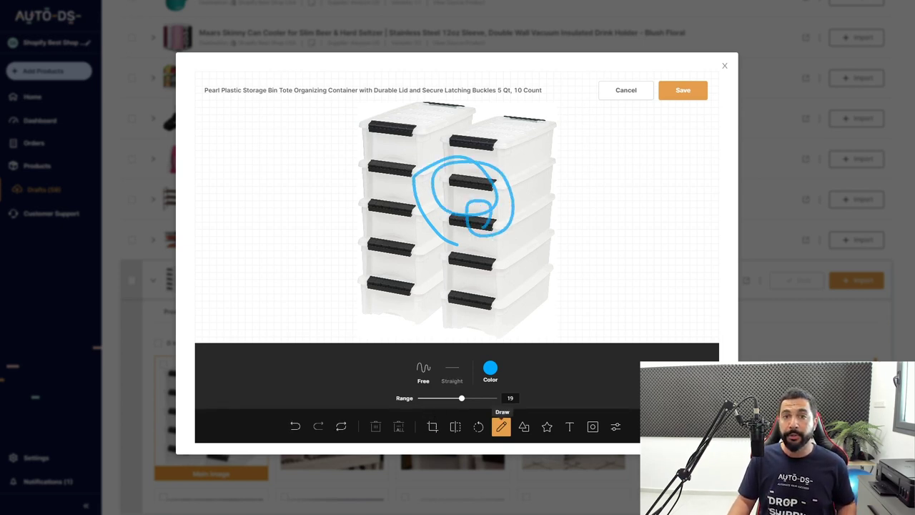
pyautogui.hotkey('ctrl', 'z')
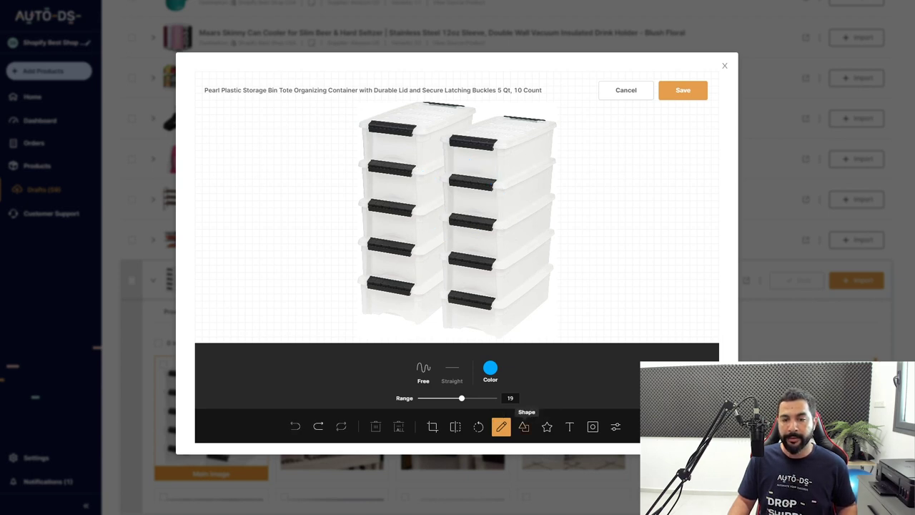
# - Look through the shape, icon and text tools available for editing the main image
pyautogui.click(524, 427)
pyautogui.click(547, 427)
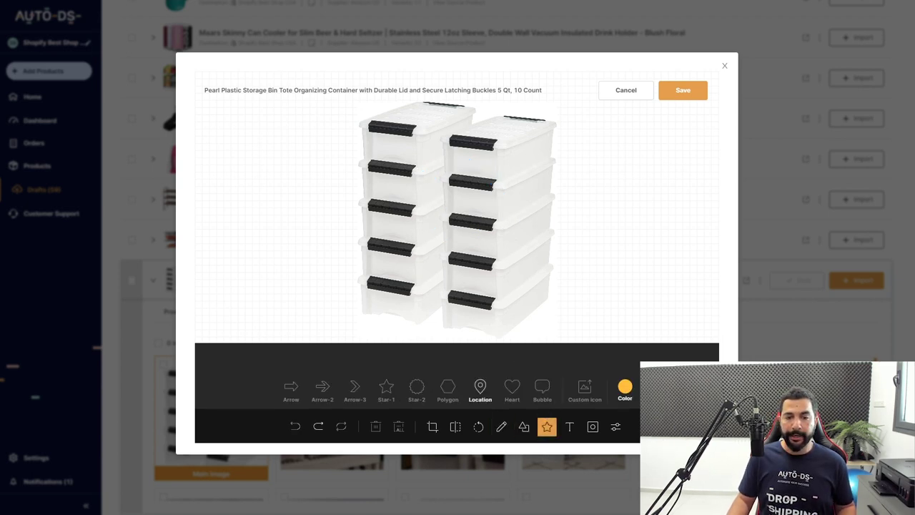
pyautogui.click(570, 427)
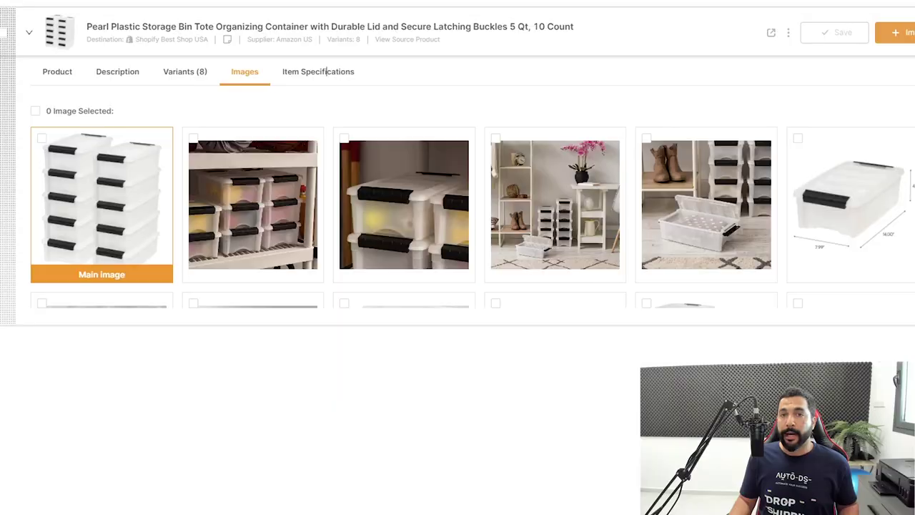
# - Review the storage bin draft's item specifications, from color and pattern to style name and size
pyautogui.click(317, 69)
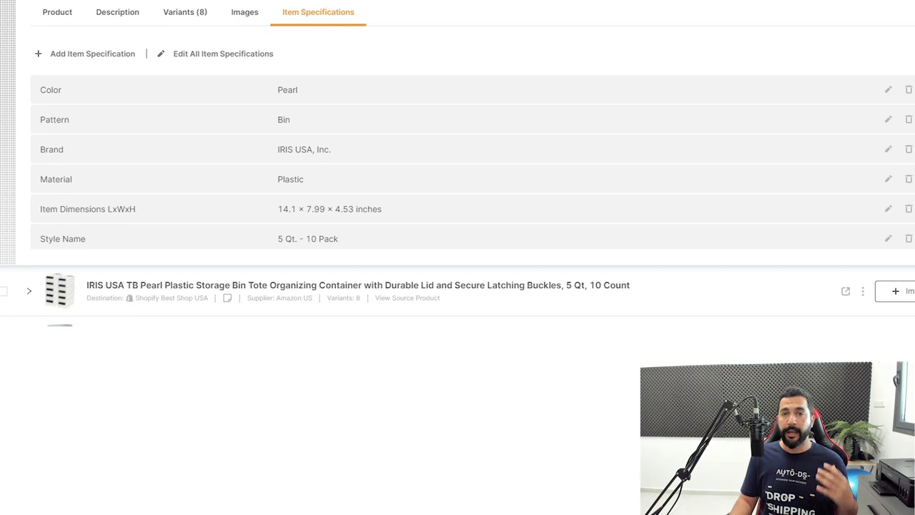
pyautogui.scroll(-1, 472, 164)
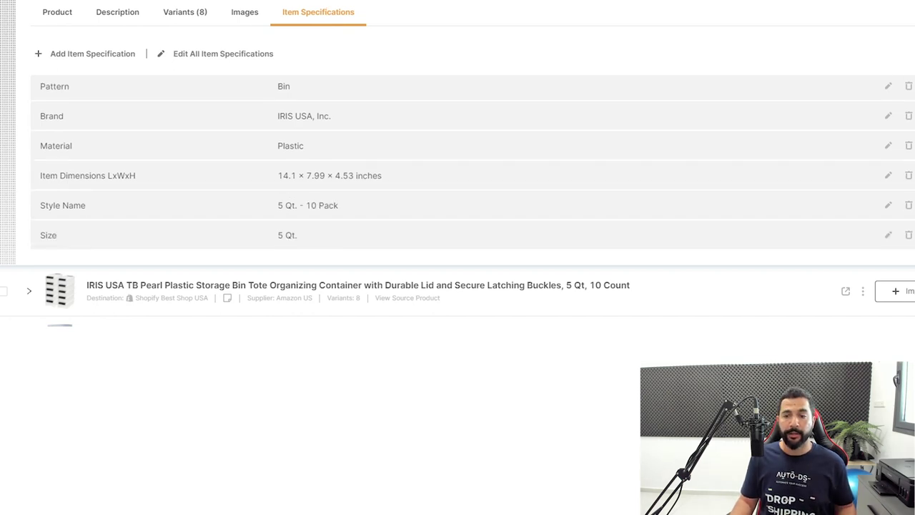
pyautogui.scroll(1, 473, 164)
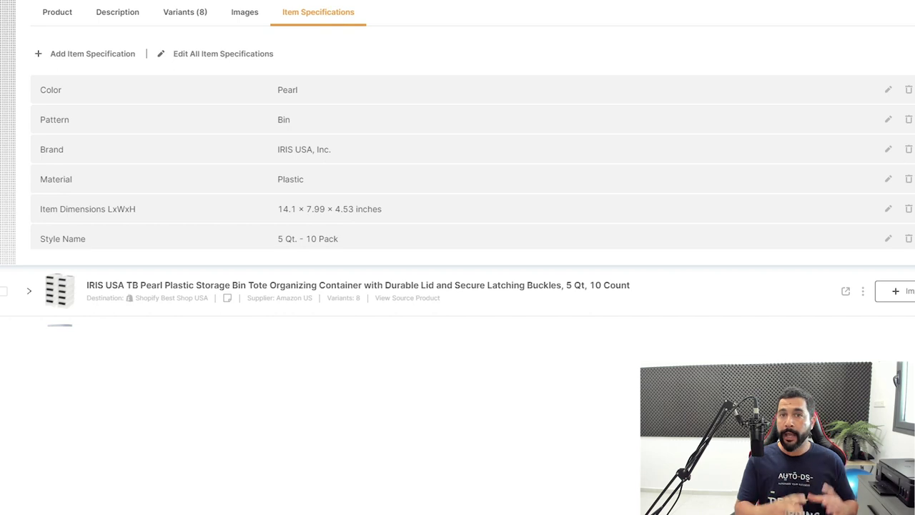
pyautogui.scroll(-1, 472, 165)
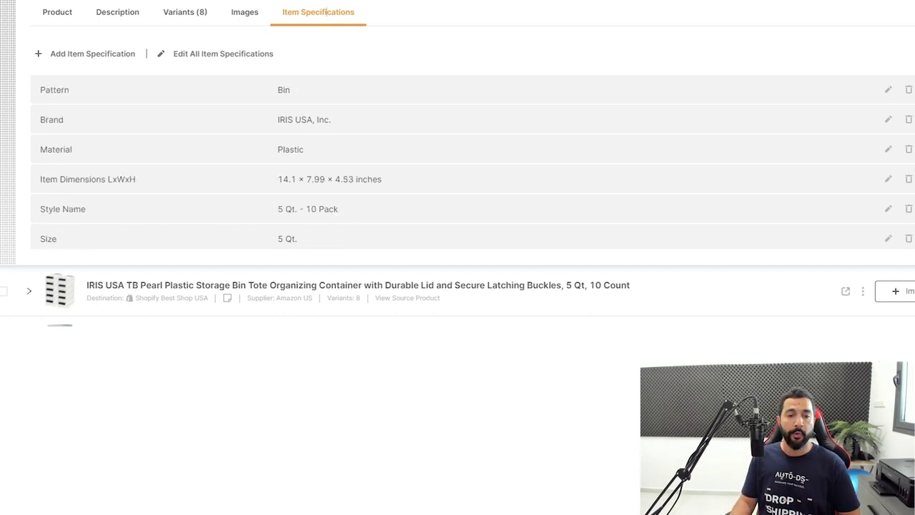
pyautogui.scroll(1, 472, 164)
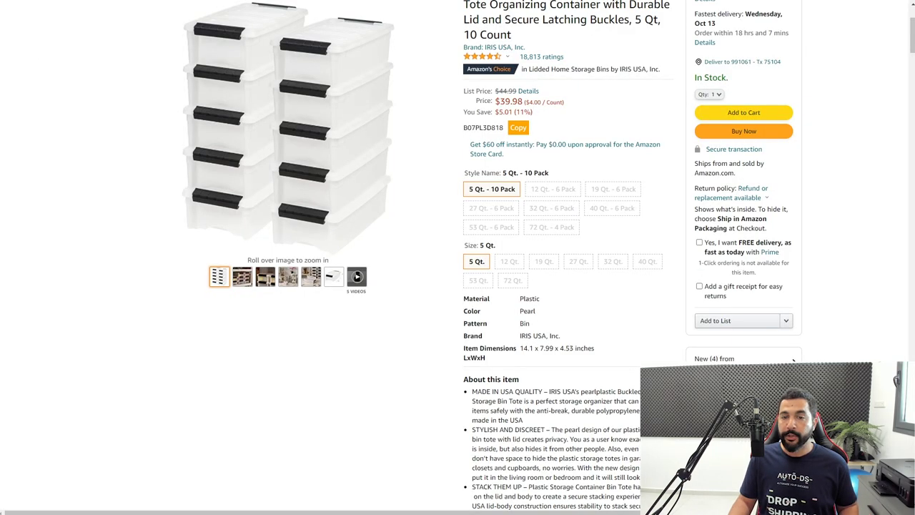
# - Examine the storage bin's Amazon source page, checking its variations, brand, material and dimension details and the About this item bullets
pyautogui.scroll(3, 286, 178)
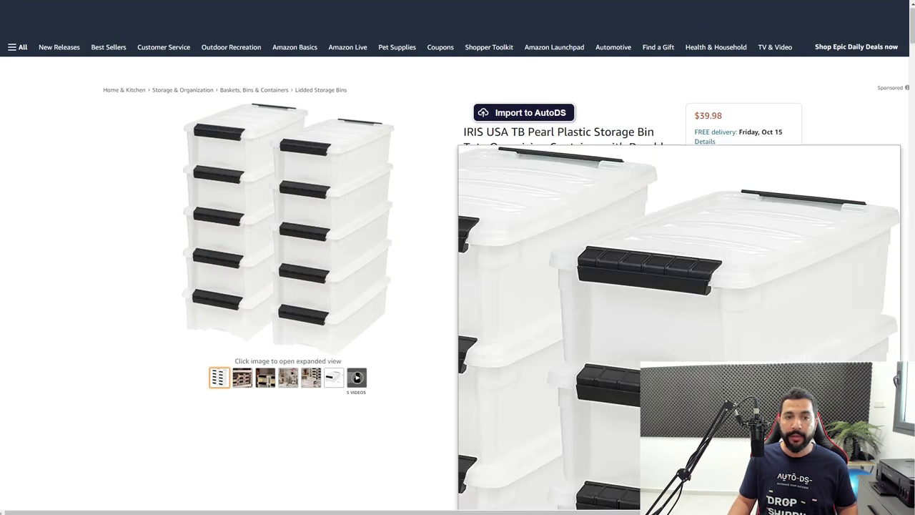
pyautogui.scroll(-4, 458, 258)
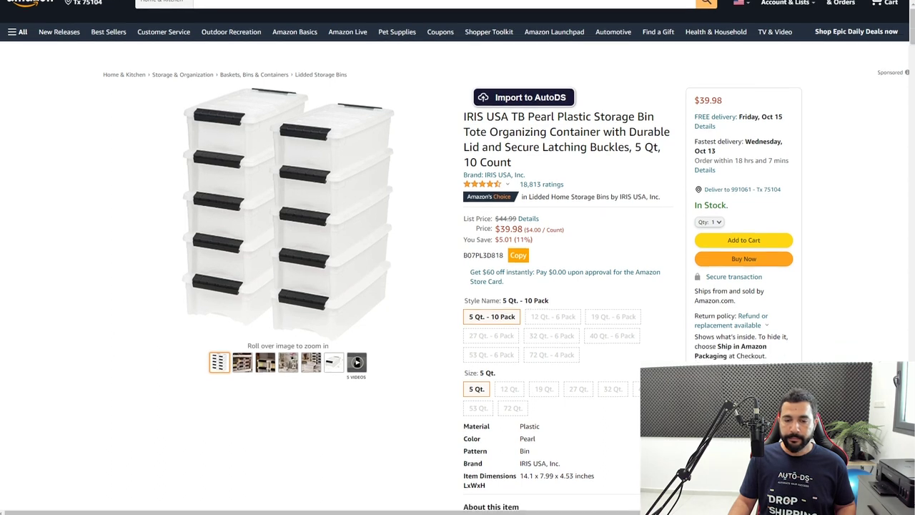
pyautogui.scroll(1, 565, 205)
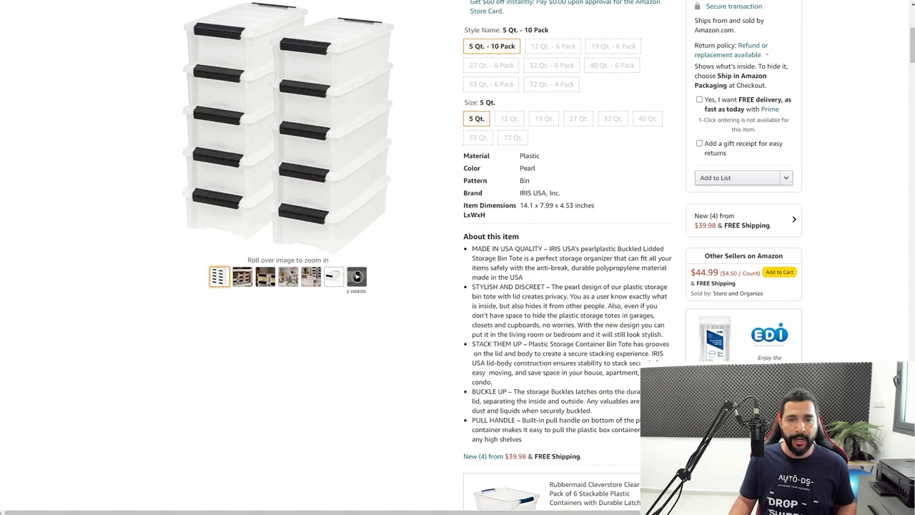
pyautogui.doubleClick(473, 193)
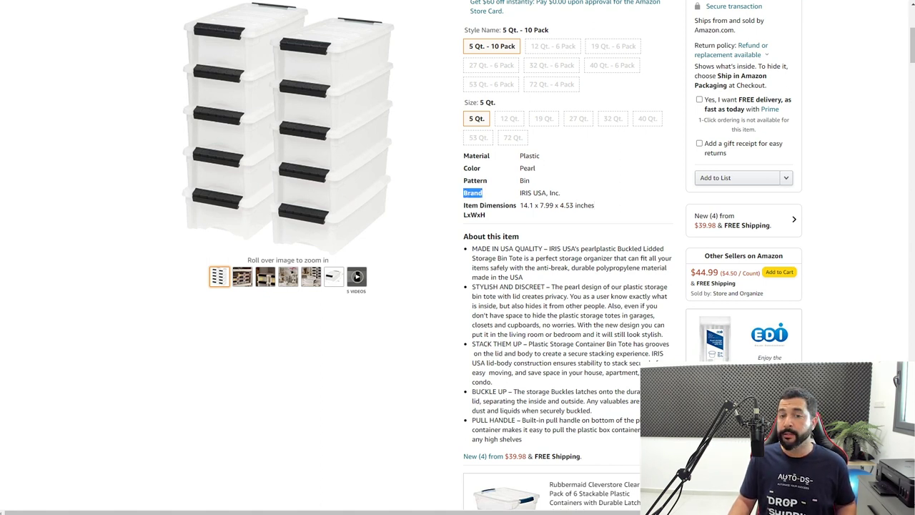
pyautogui.scroll(-6, 458, 257)
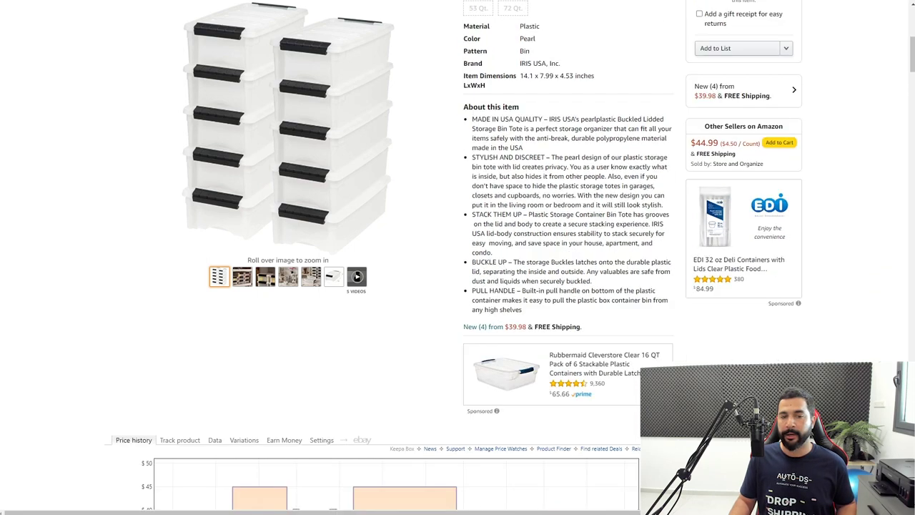
# - Look further down the storage bin's Amazon page, past the price history and similar items, for more product details
pyautogui.scroll(-8, 458, 257)
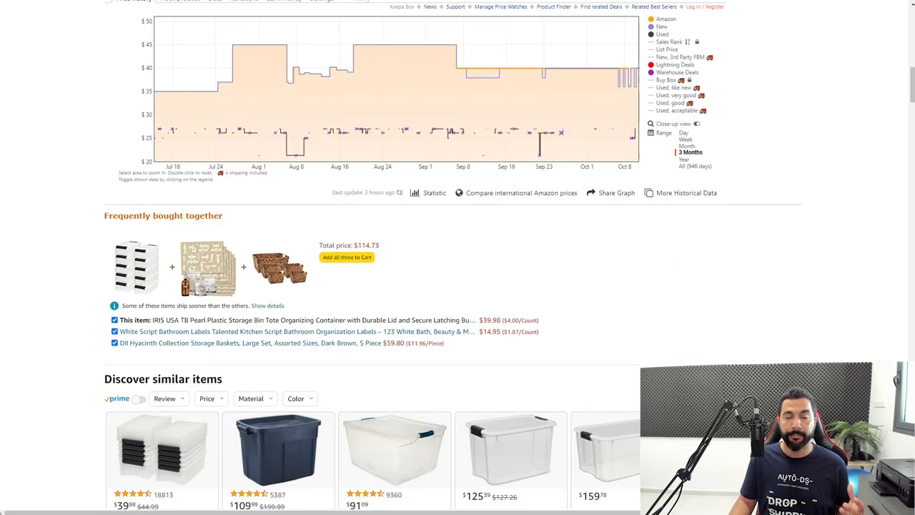
pyautogui.scroll(-12, 457, 258)
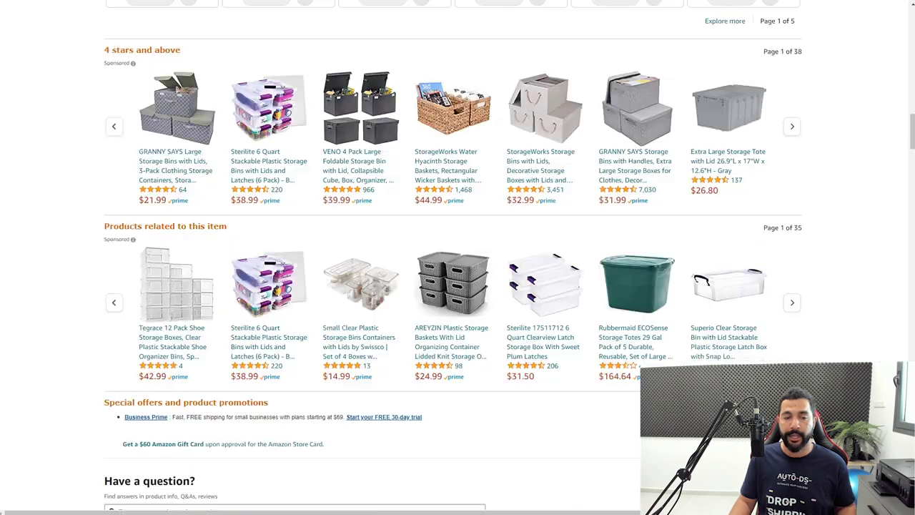
pyautogui.scroll(-15, 458, 257)
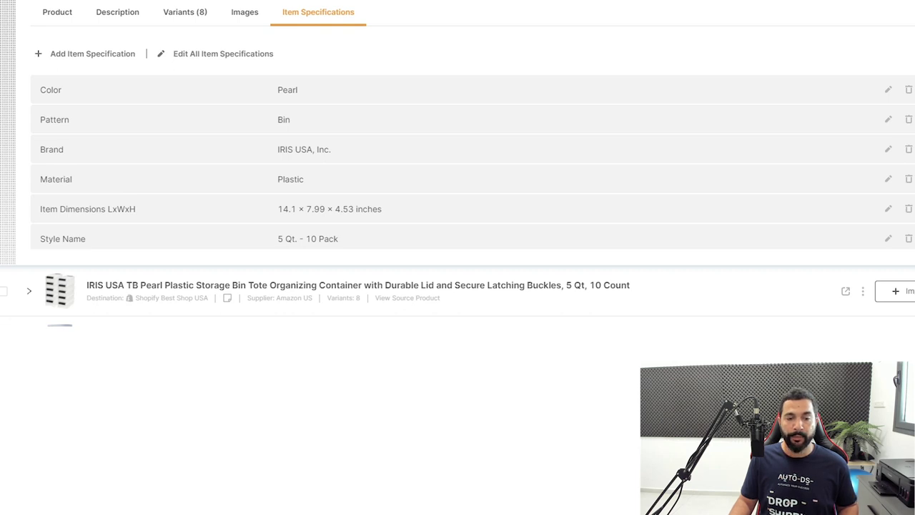
# - Delete the Brand and Pattern entries from the storage bin draft's item specifications
pyautogui.scroll(-1, 472, 162)
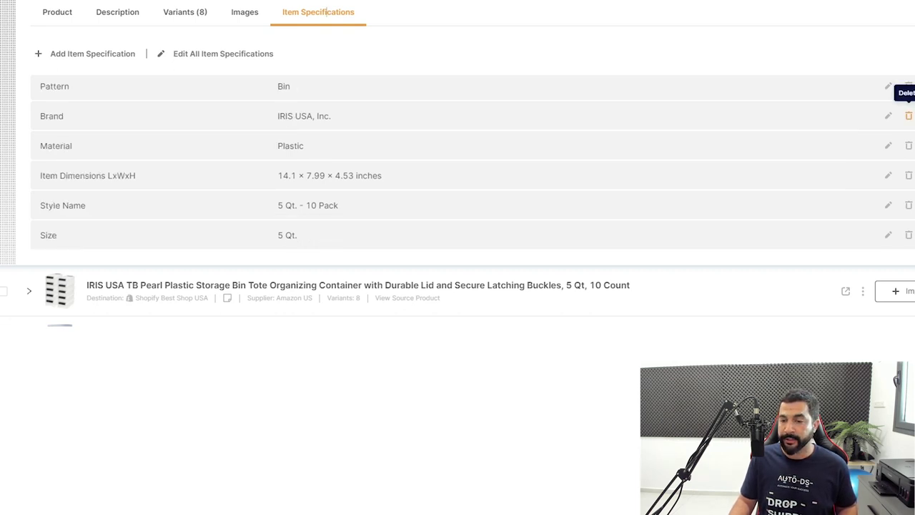
pyautogui.click(909, 116)
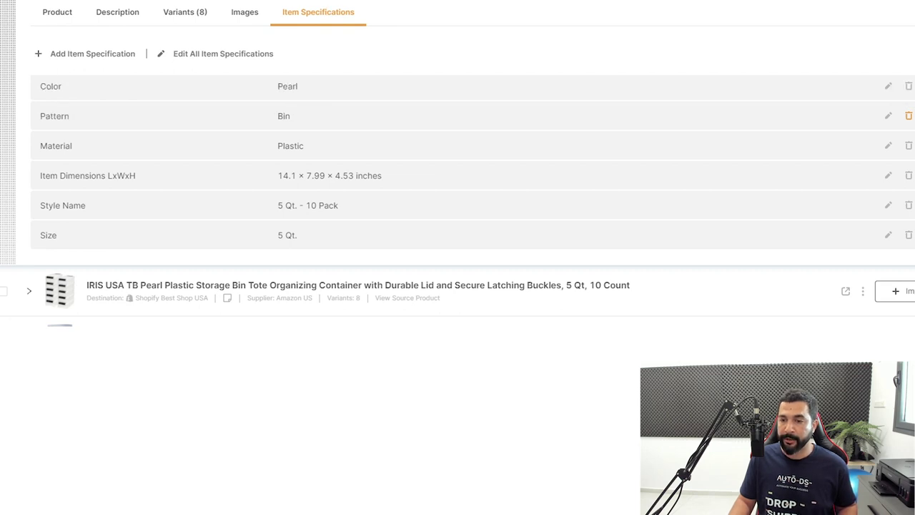
pyautogui.click(909, 115)
# - Change the draft's Color specification to Pearl White and save it
pyautogui.click(897, 89)
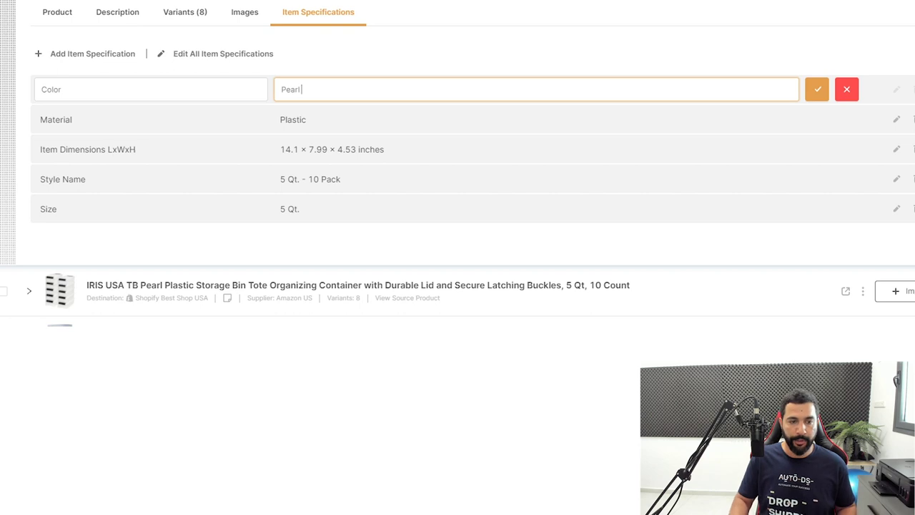
pyautogui.write('White')
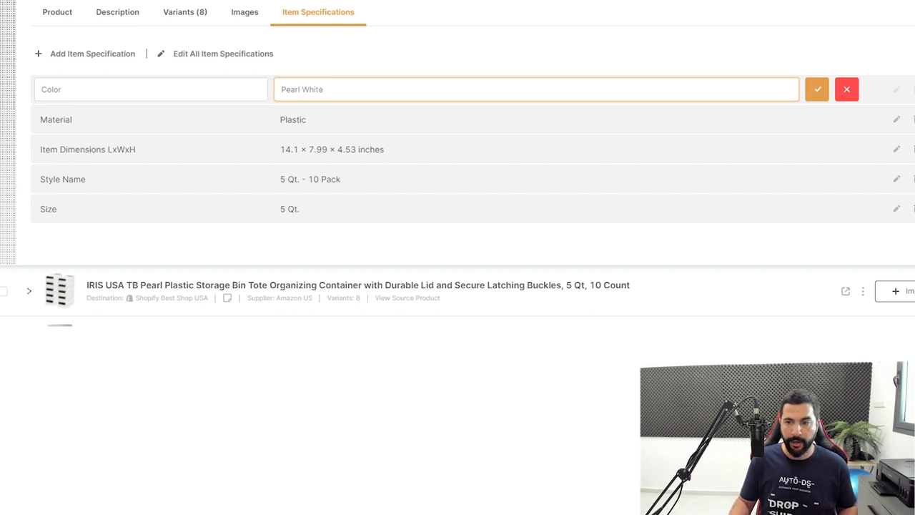
pyautogui.press('Return')
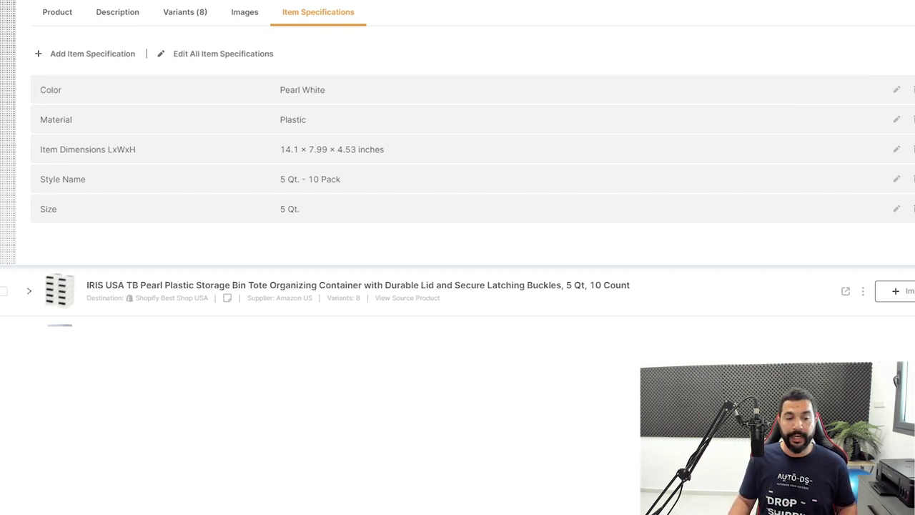
# - Take the Number of Pieces label from the Amazon product information and add it as an item specification with the value 10-Pack
pyautogui.scroll(-1, 458, 163)
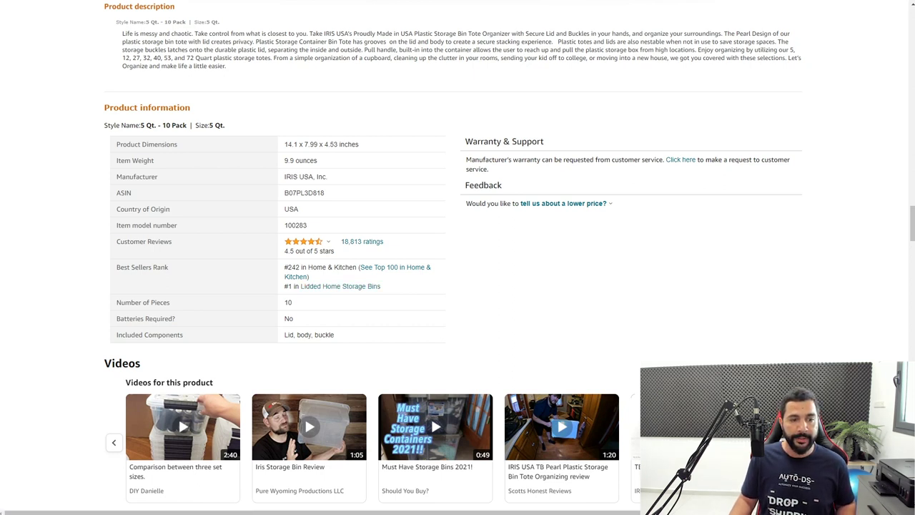
pyautogui.doubleClick(128, 302)
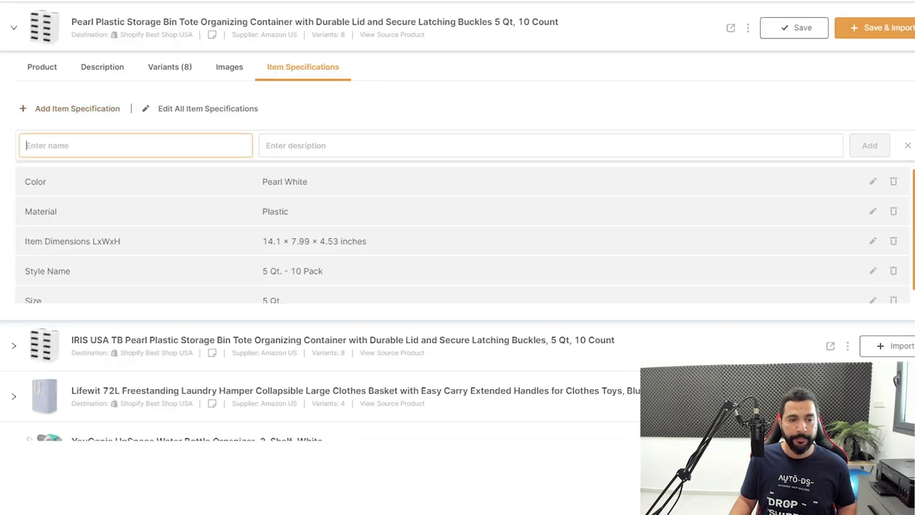
pyautogui.write('Number of Pieces')
pyautogui.click(266, 145)
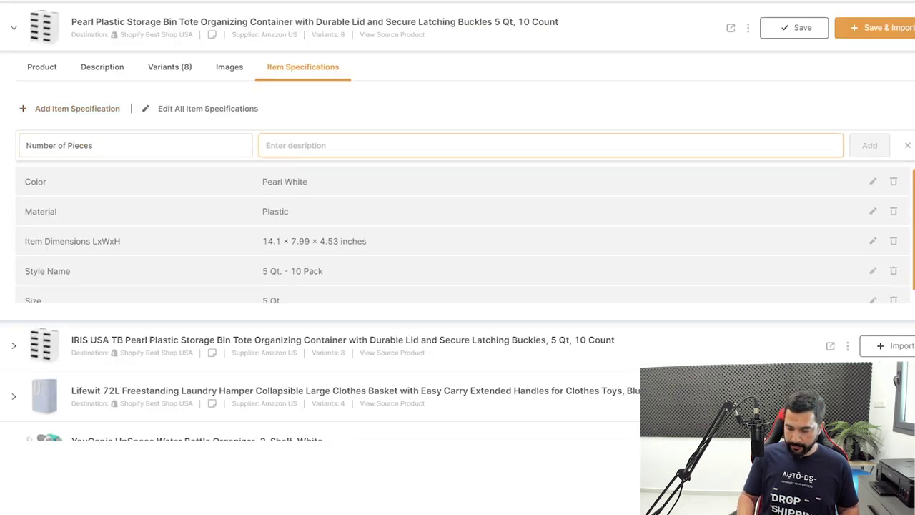
pyautogui.write('10-Pack')
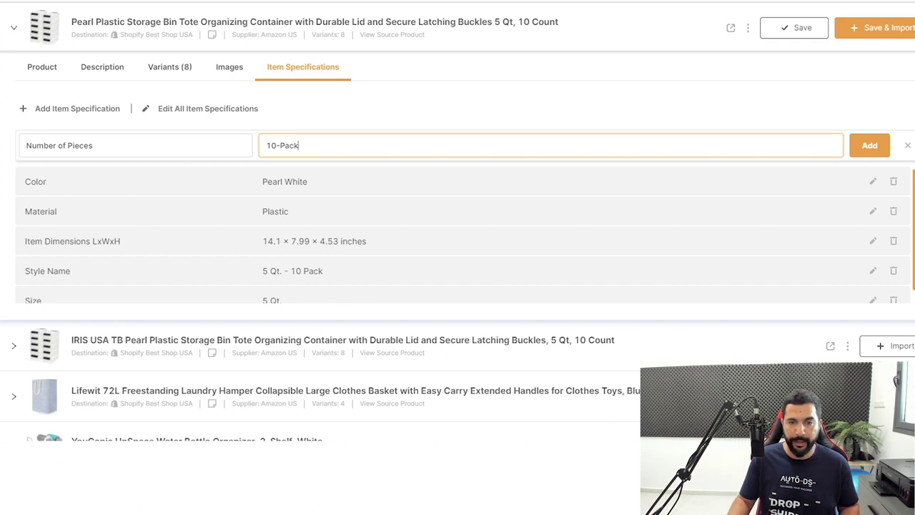
pyautogui.press('Return')
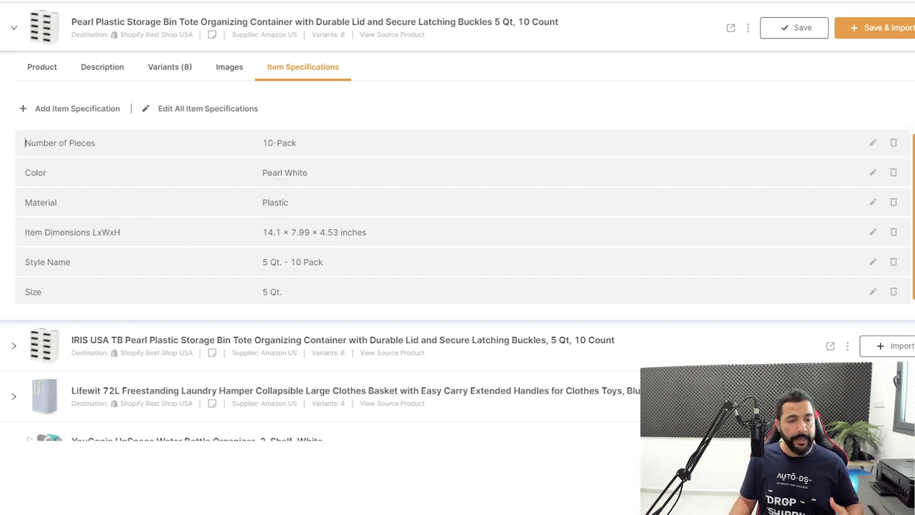
pyautogui.scroll(-1, 458, 286)
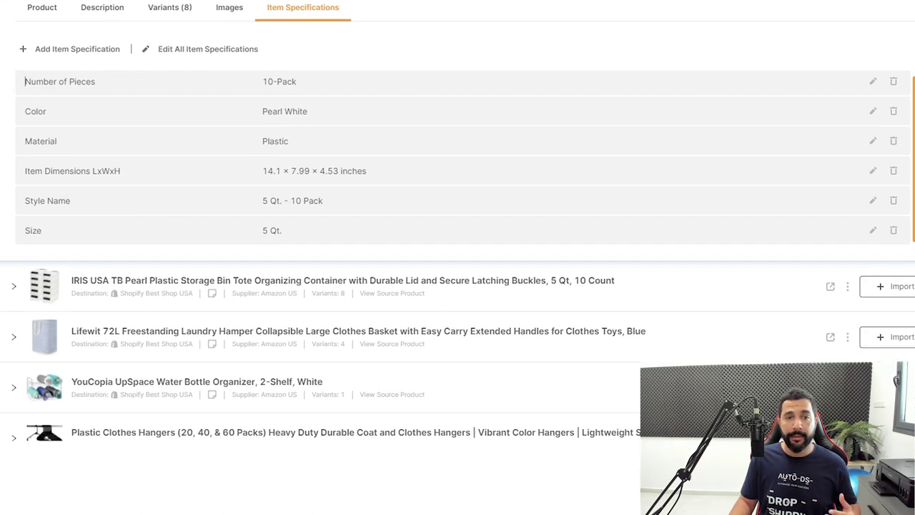
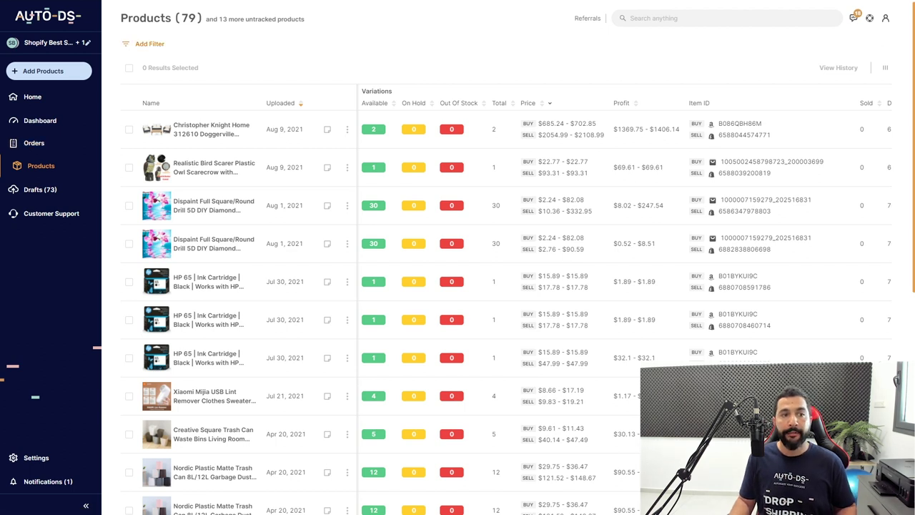
# - Review the filter criteria available for the product list, from Item ID on Site through Supplier and Tags to Note, without applying any
pyautogui.click(149, 44)
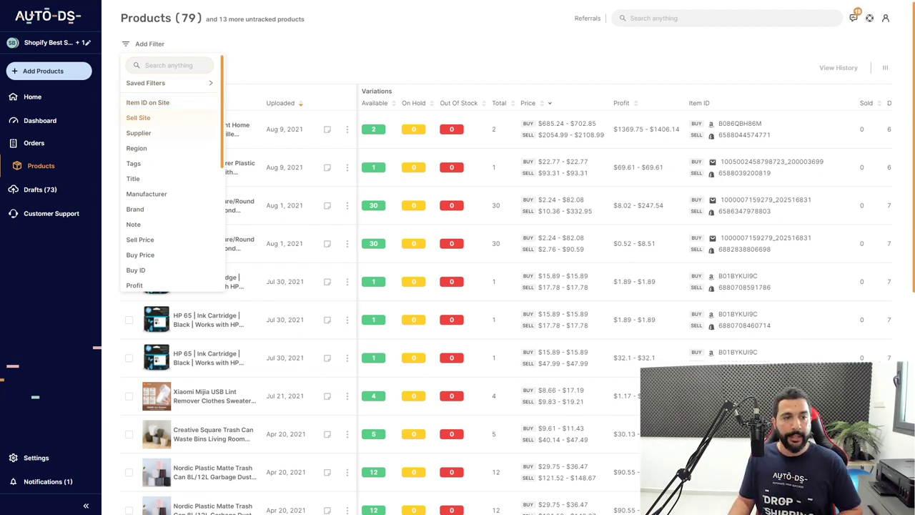
pyautogui.press('Down')
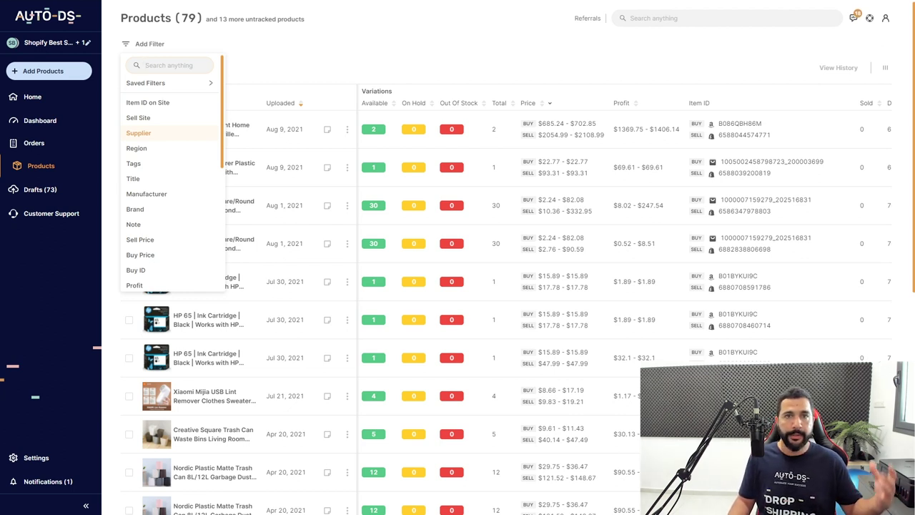
pyautogui.press('Down')
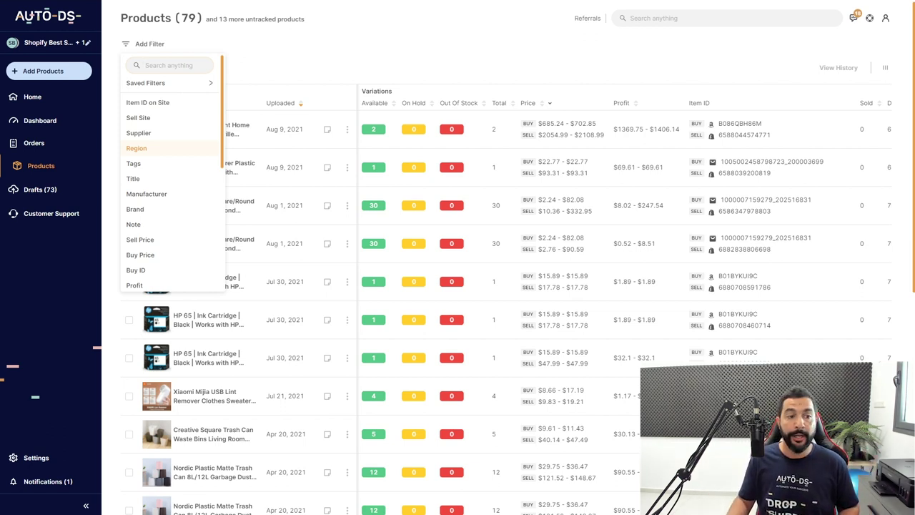
pyautogui.press('Down')
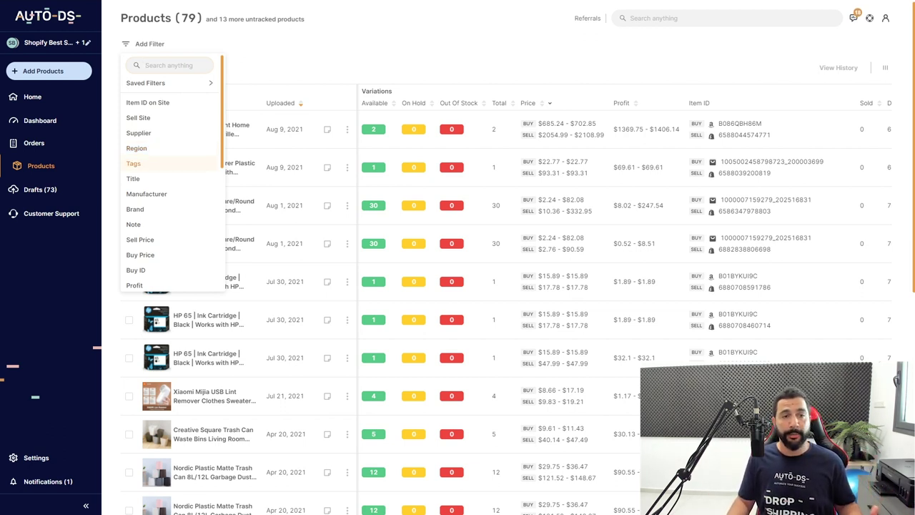
pyautogui.press('Down')
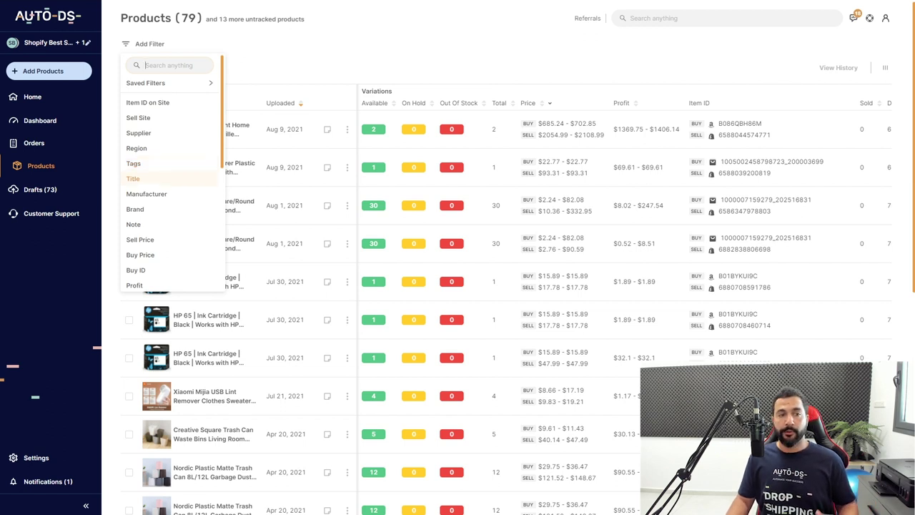
pyautogui.press('Down')
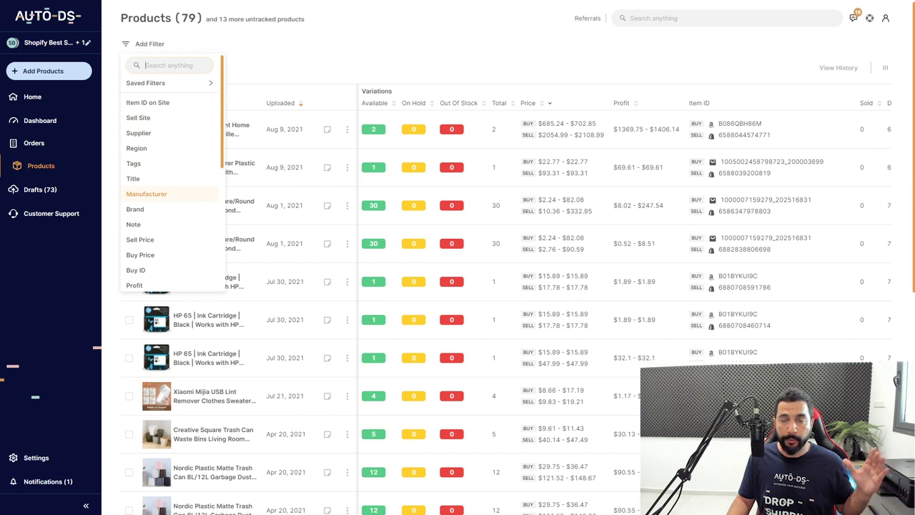
pyautogui.press('Down')
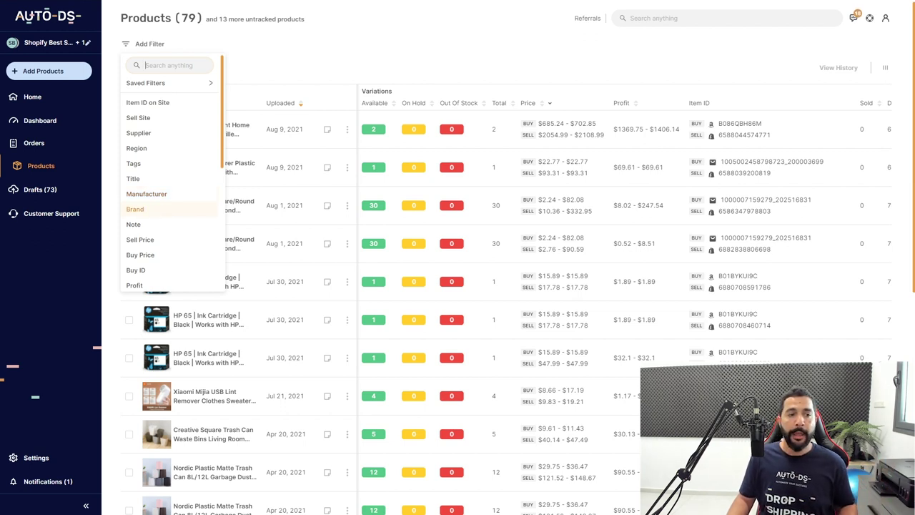
pyautogui.press('Down')
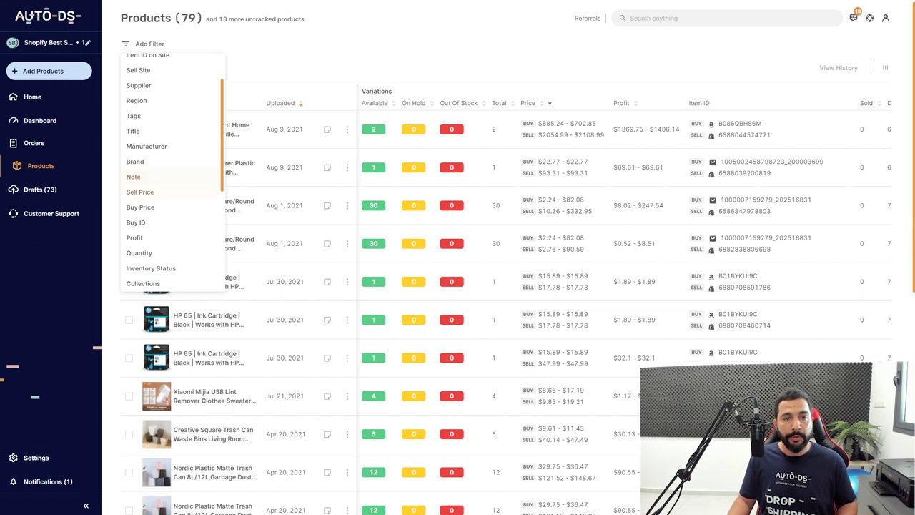
pyautogui.press('Escape')
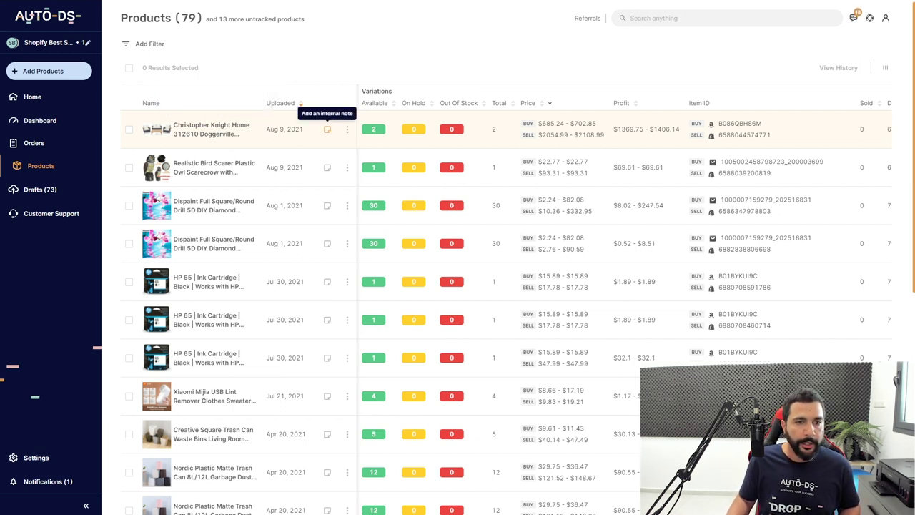
# - Add the internal note "bundle set" to the Christopher Knight Home product
pyautogui.click(327, 130)
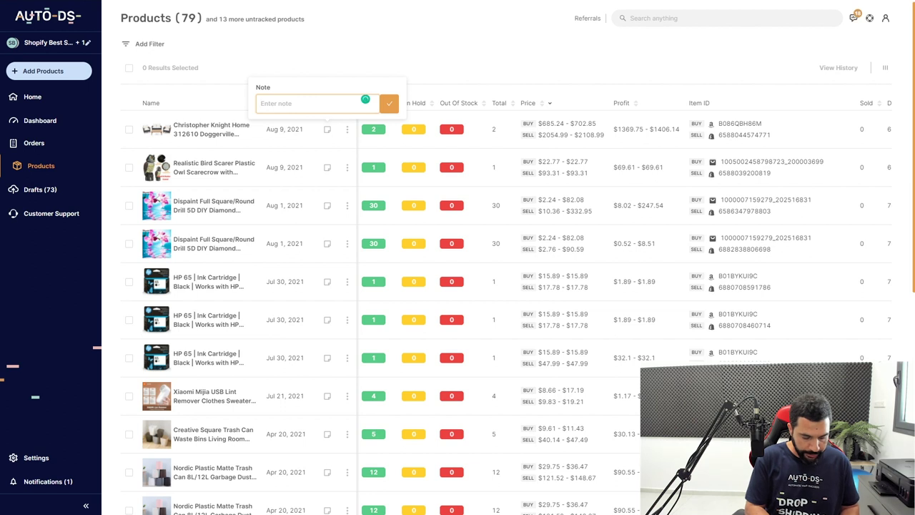
pyautogui.write('bundle set')
pyautogui.press('Return')
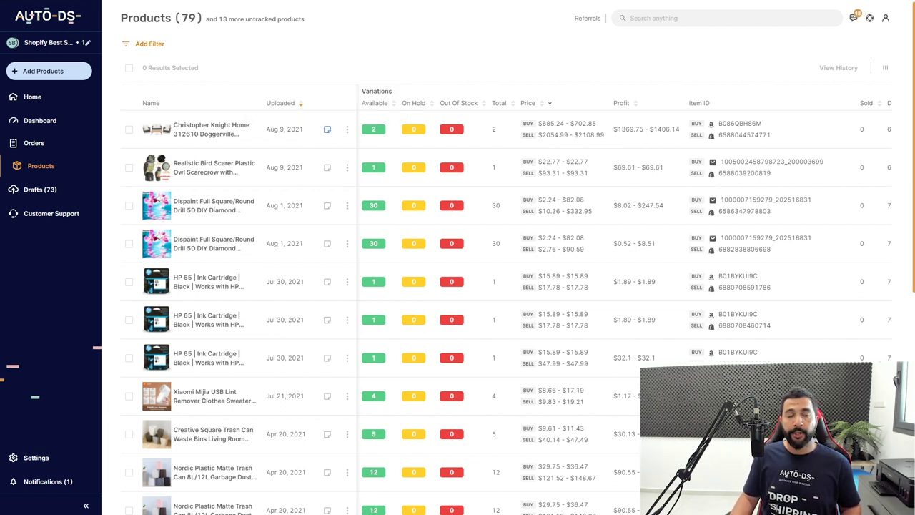
# - Filter the product list by Inventory Status, choosing both Out Of Stock and On Hold
pyautogui.click(149, 44)
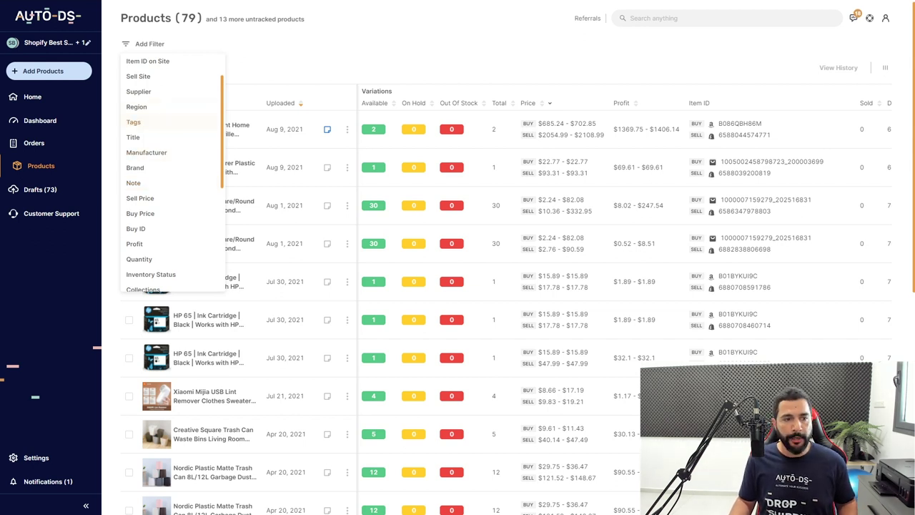
pyautogui.scroll(-5, 152, 130)
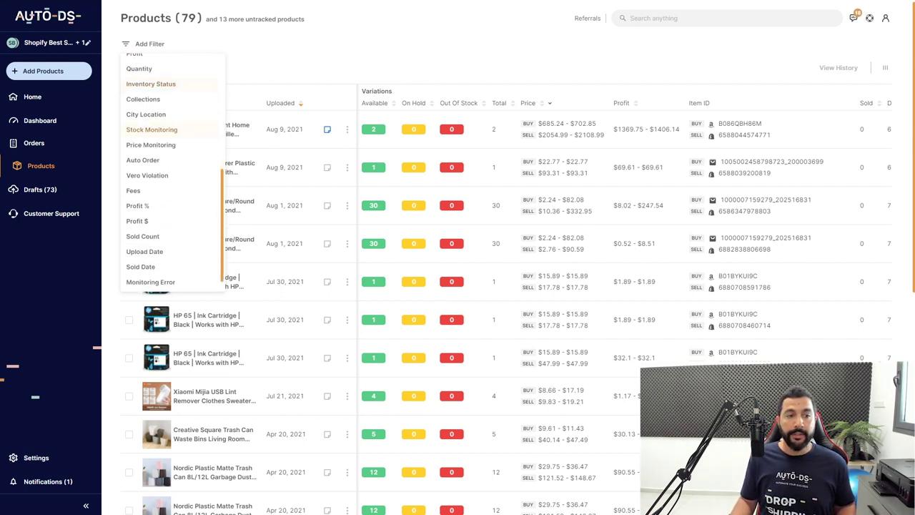
pyautogui.scroll(-1, 143, 236)
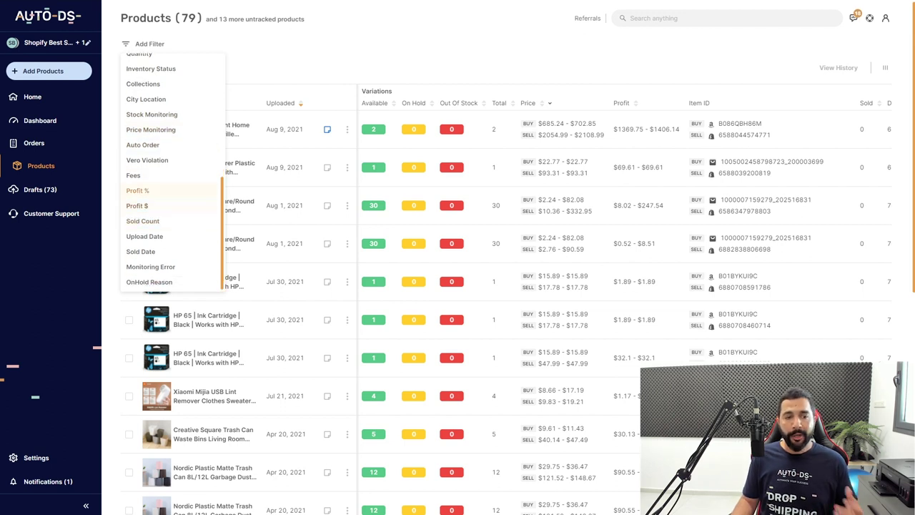
pyautogui.scroll(3, 150, 179)
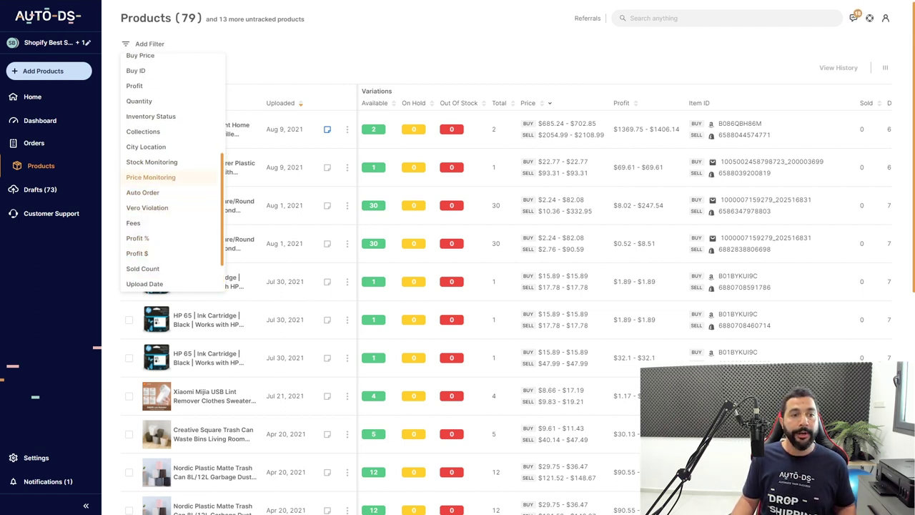
pyautogui.scroll(3, 150, 168)
pyautogui.scroll(-3, 151, 176)
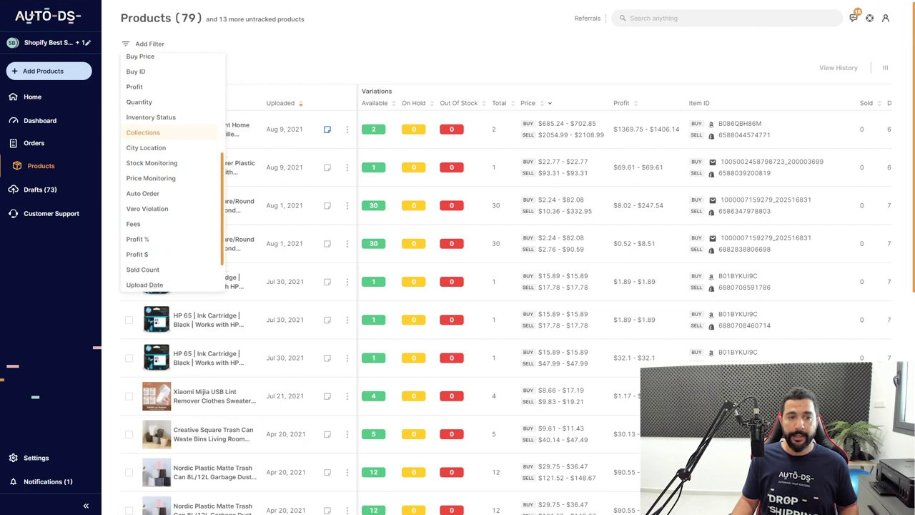
pyautogui.scroll(-3, 150, 132)
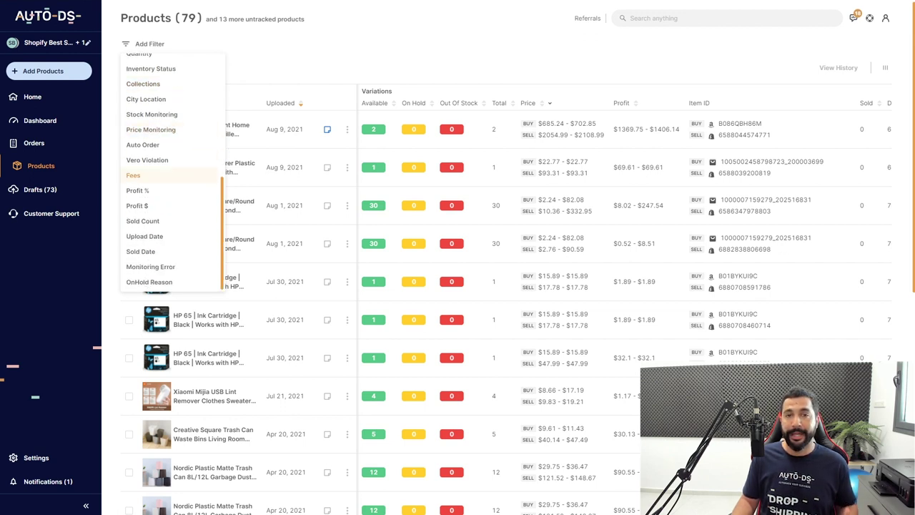
pyautogui.scroll(5, 150, 175)
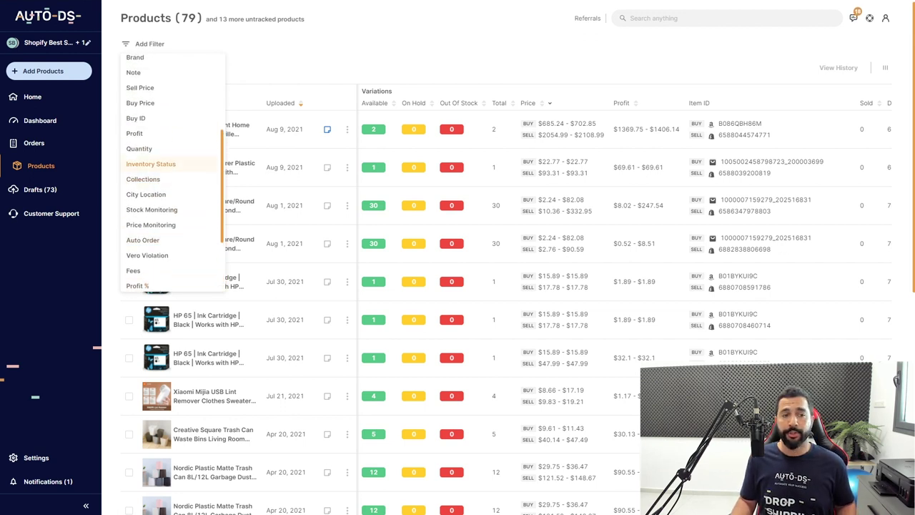
pyautogui.click(151, 162)
pyautogui.click(169, 83)
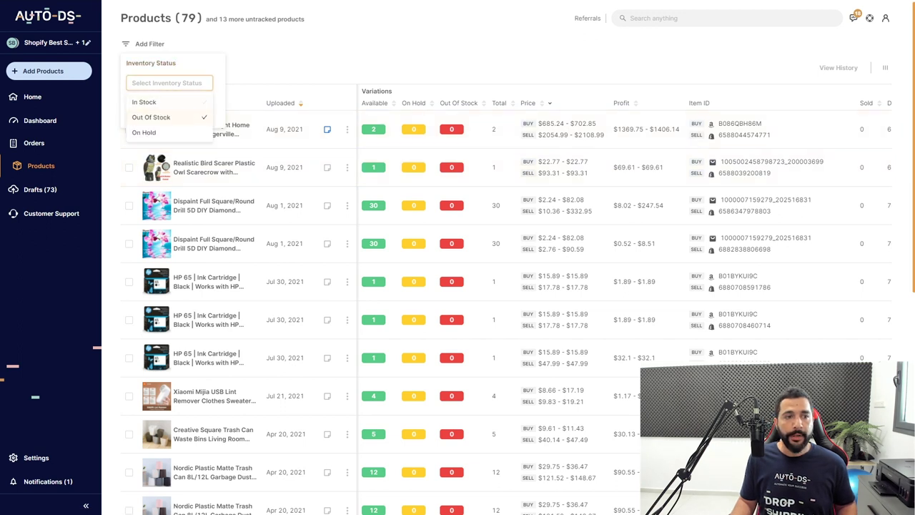
pyautogui.click(151, 117)
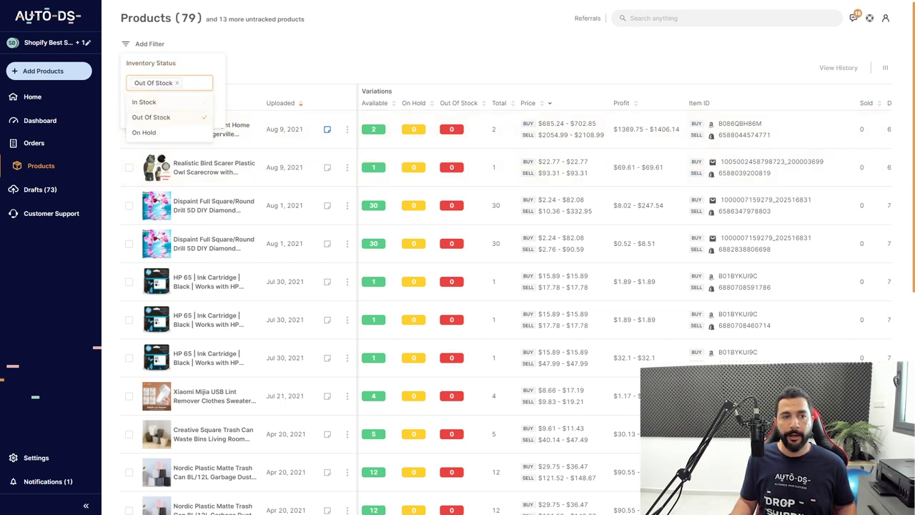
pyautogui.click(143, 132)
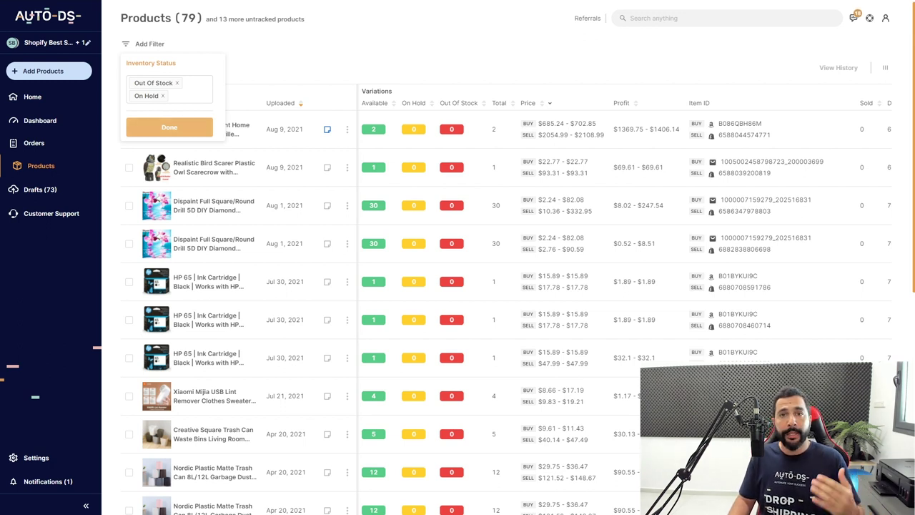
pyautogui.click(170, 127)
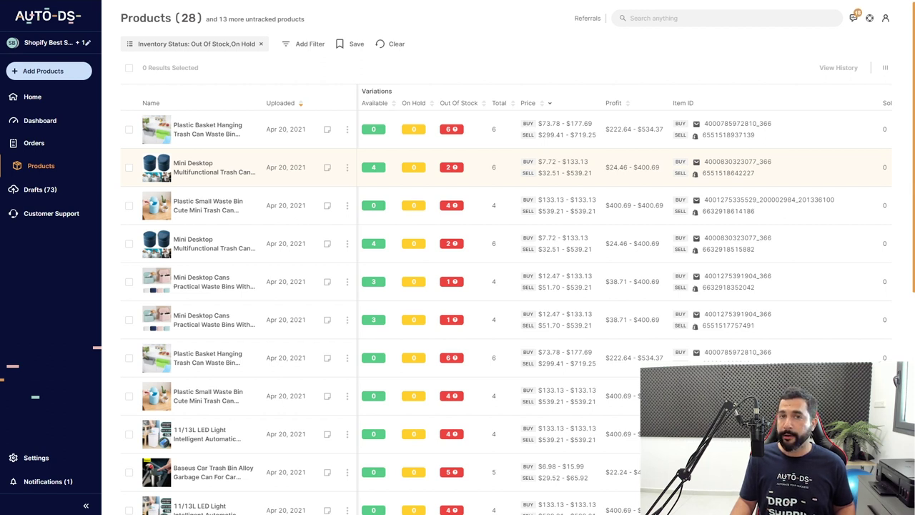
# - Examine the filtered products' variation stock counts, including the explanation for variants that are out of stock
pyautogui.moveTo(455, 167)
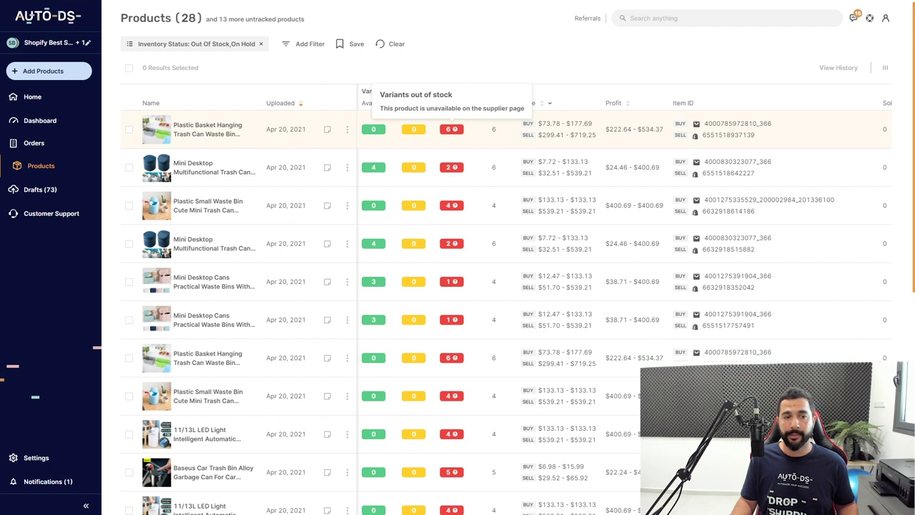
pyautogui.hotkey('ctrl', '-')
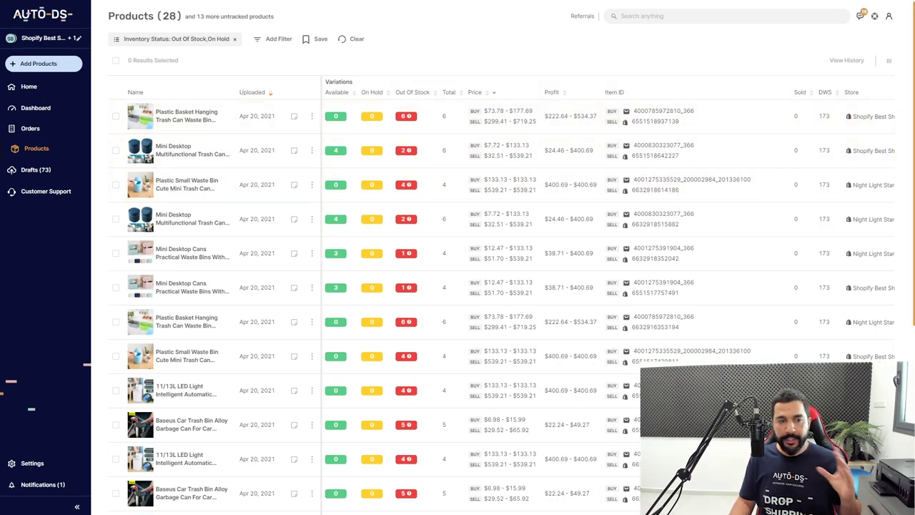
pyautogui.scroll(-5, 500, 257)
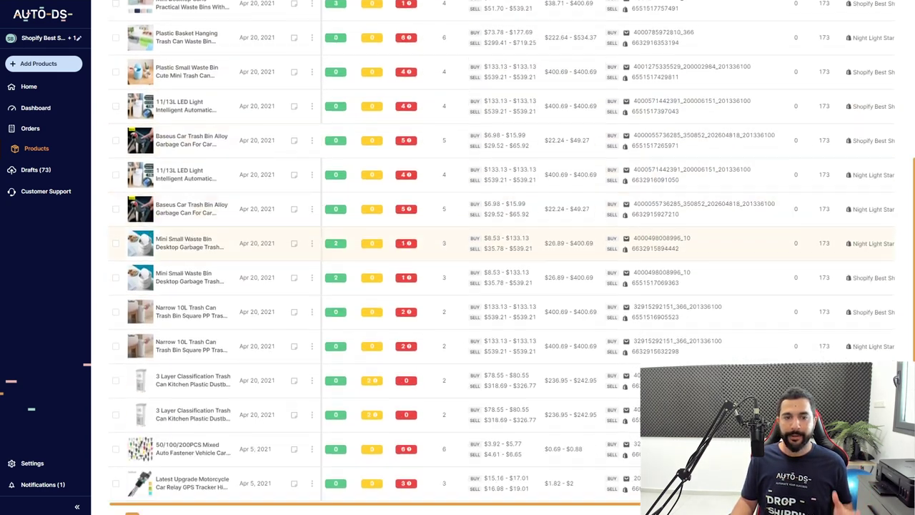
pyautogui.scroll(6, 501, 257)
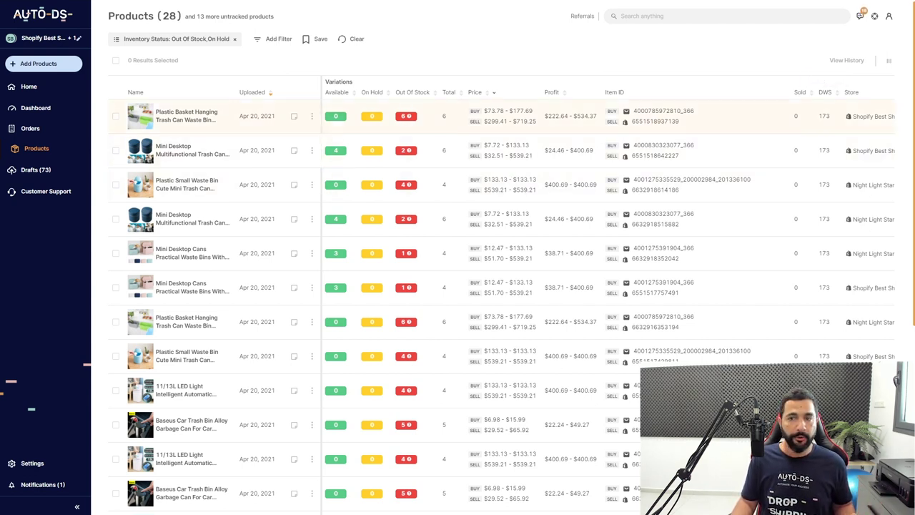
pyautogui.scroll(-3, 502, 257)
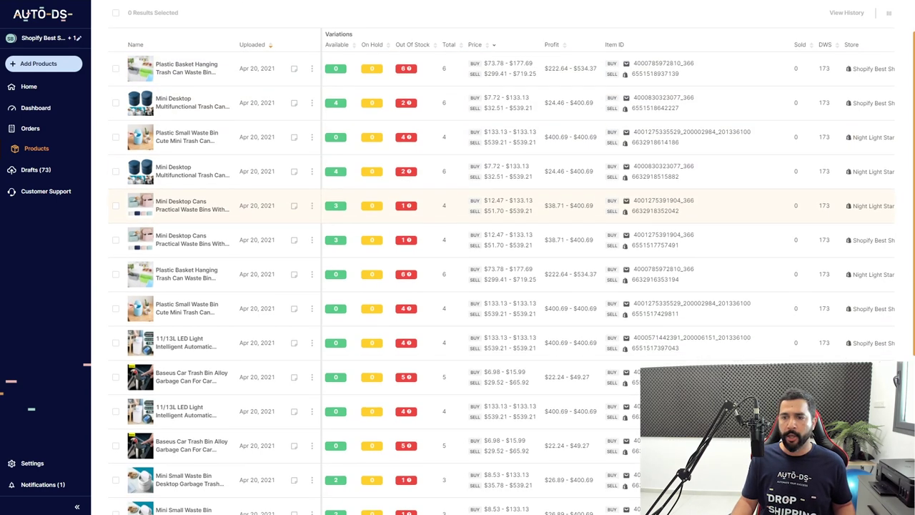
pyautogui.scroll(-1, 502, 251)
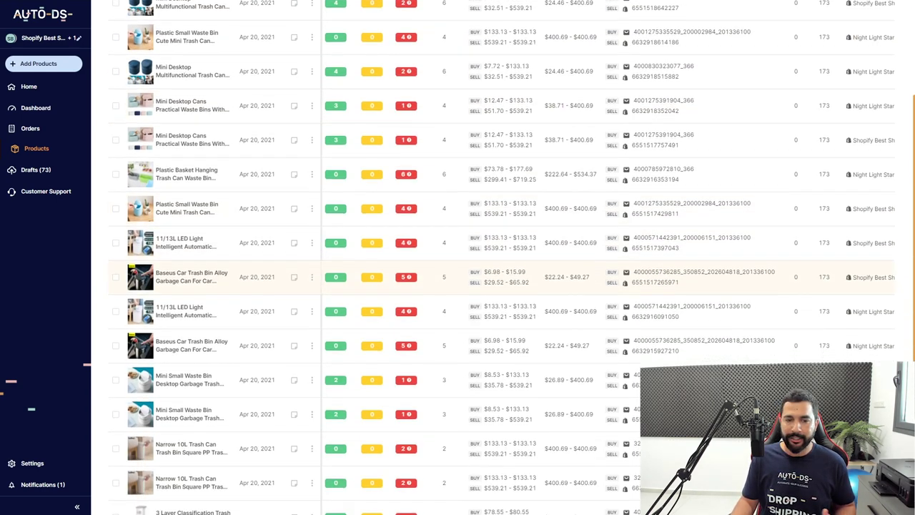
pyautogui.scroll(-1, 502, 286)
pyautogui.scroll(5, 502, 315)
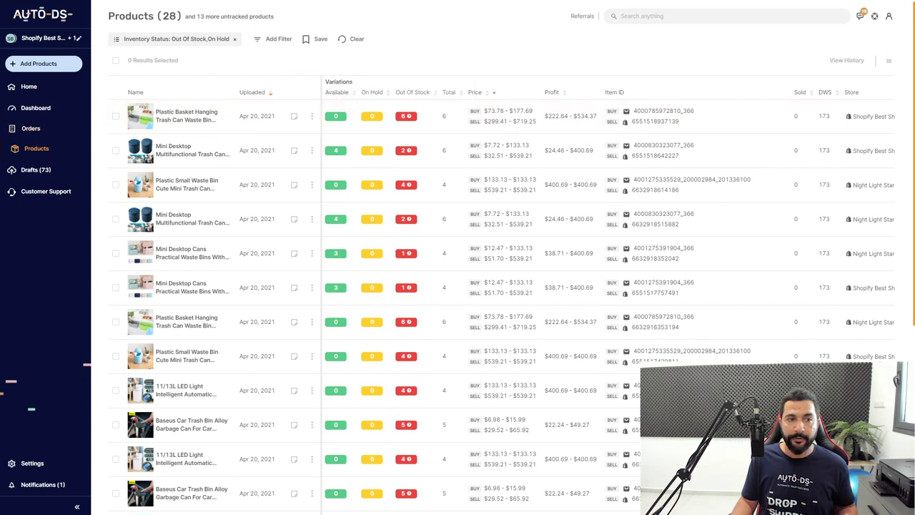
# - Select all filtered products across every page and bulk delete them from both AutoDS and the selling platform
pyautogui.click(115, 116)
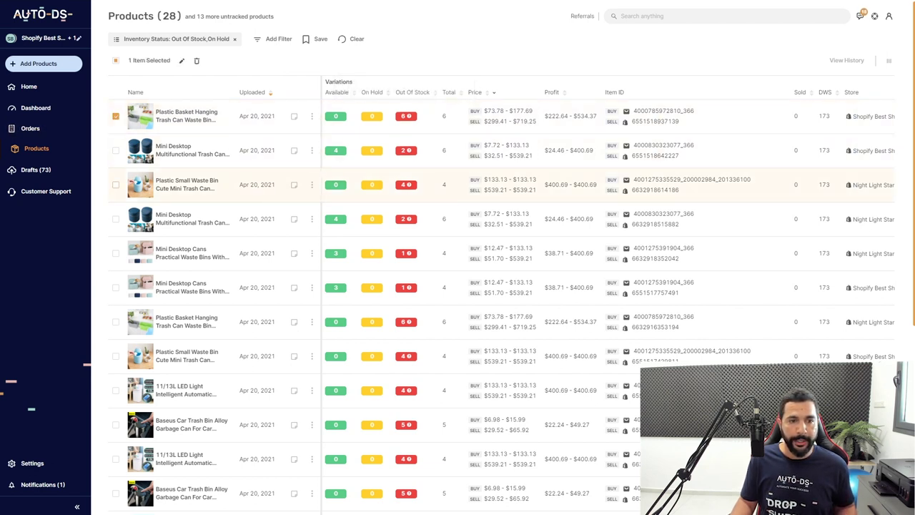
pyautogui.click(115, 184)
pyautogui.click(115, 322)
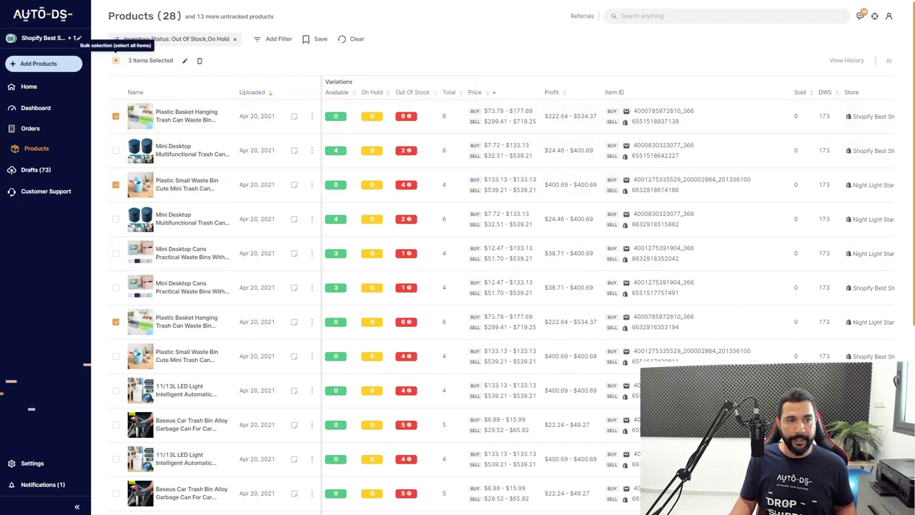
pyautogui.click(115, 60)
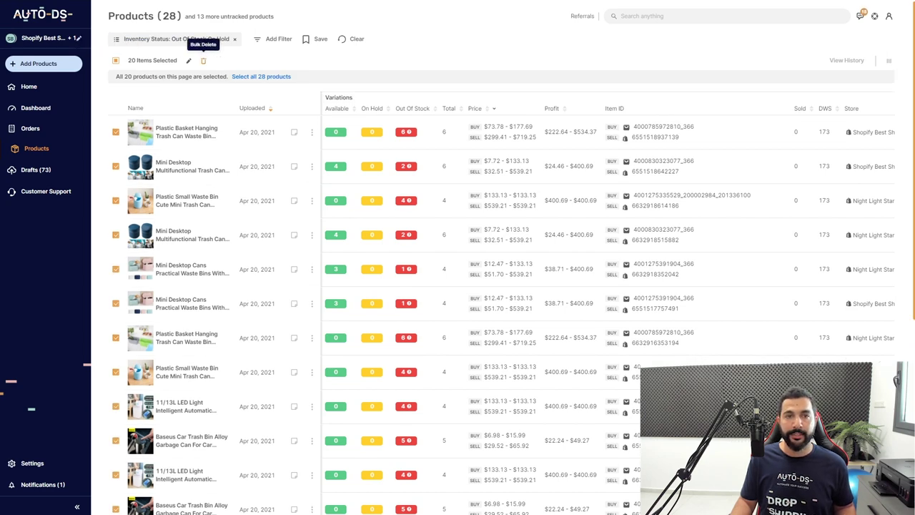
pyautogui.scroll(-5, 186, 107)
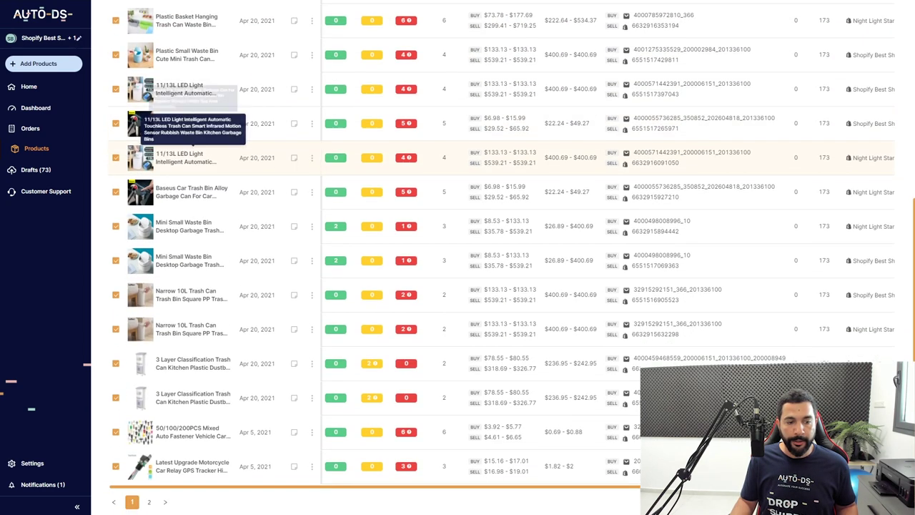
pyautogui.scroll(5, 501, 257)
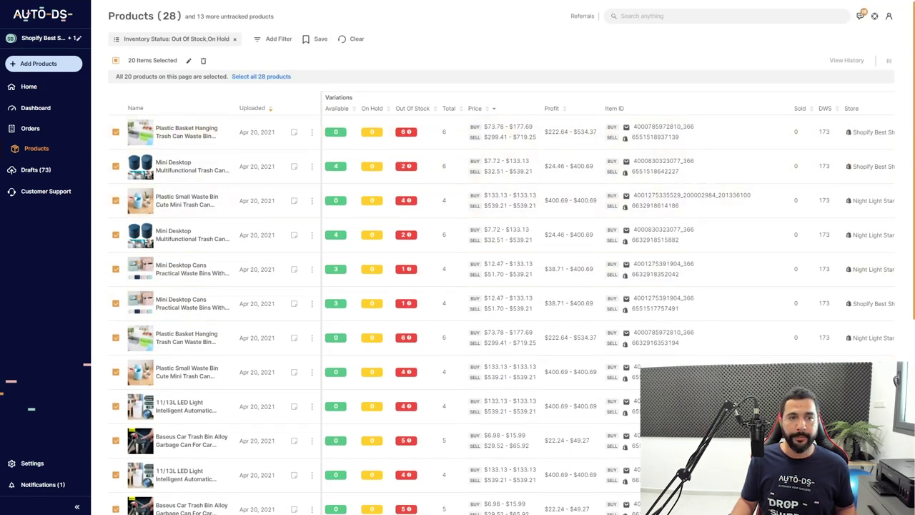
pyautogui.click(261, 75)
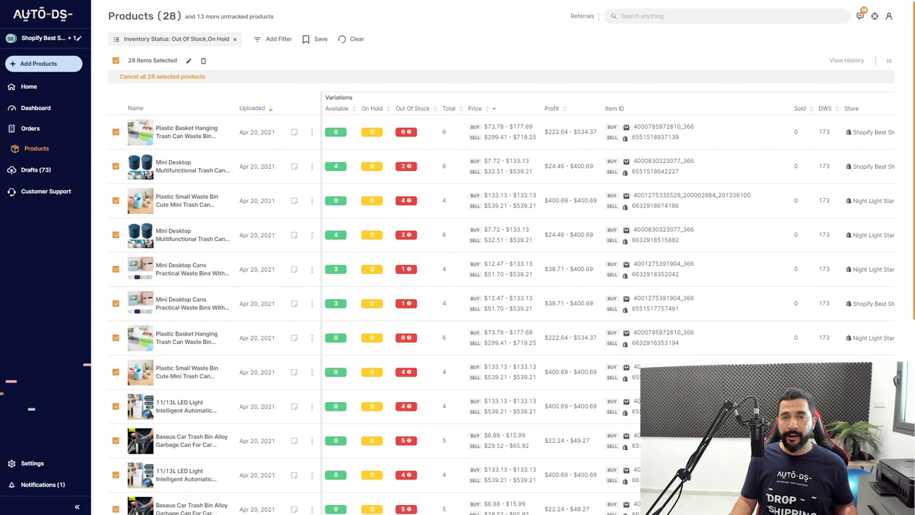
pyautogui.click(203, 61)
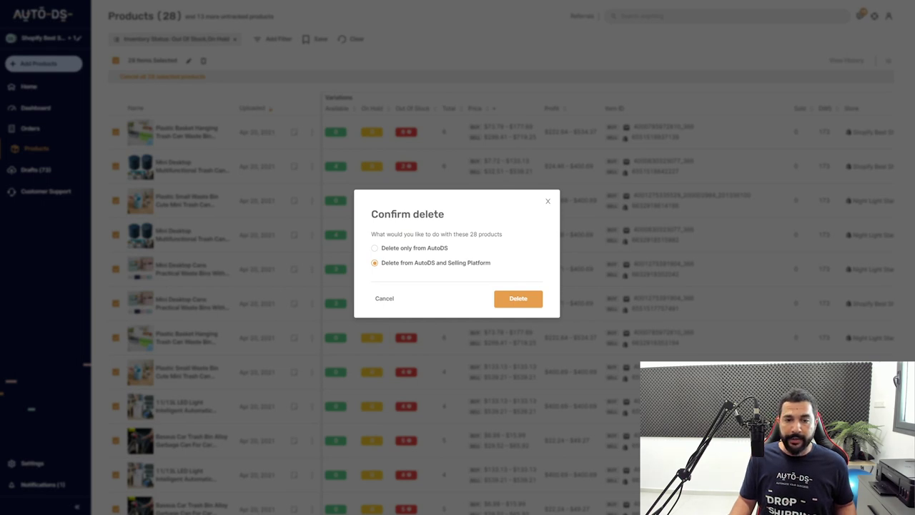
pyautogui.click(518, 299)
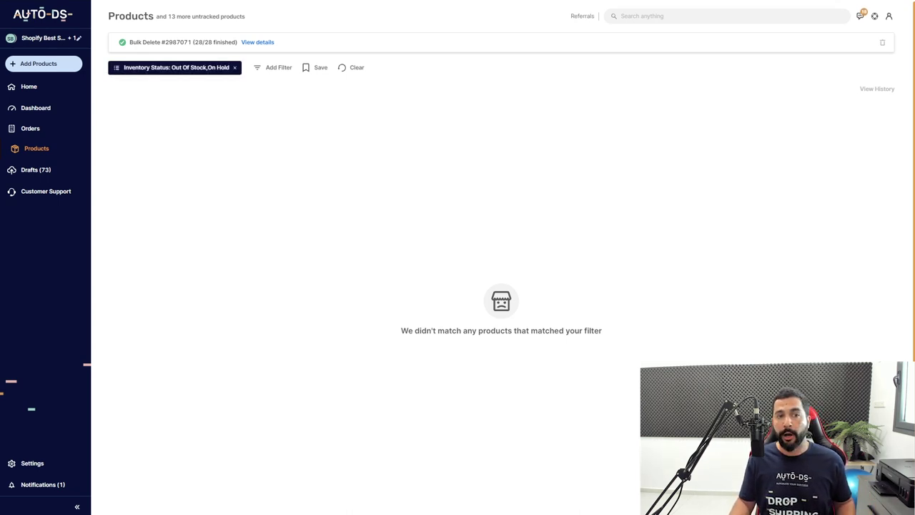
# - Remove the Inventory Status filter and look over the remaining products in the full list
pyautogui.click(234, 68)
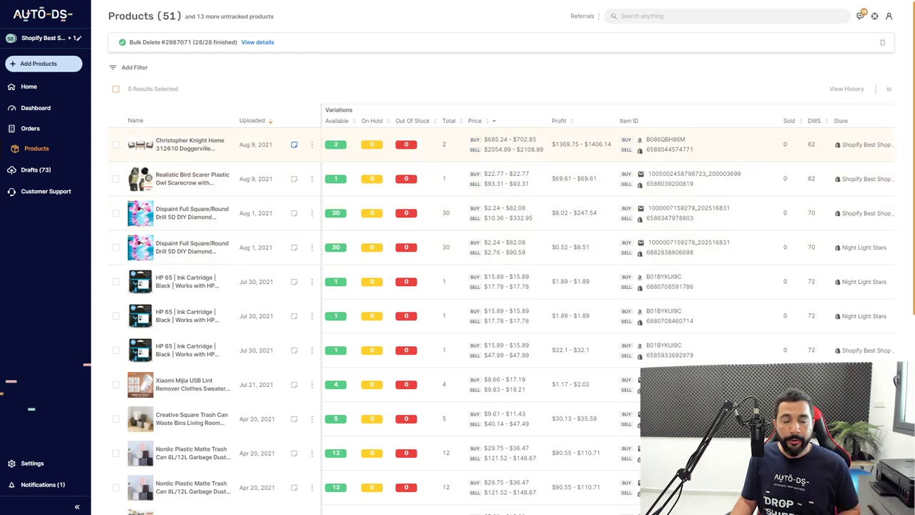
pyautogui.scroll(-2, 500, 215)
pyautogui.scroll(-3, 501, 265)
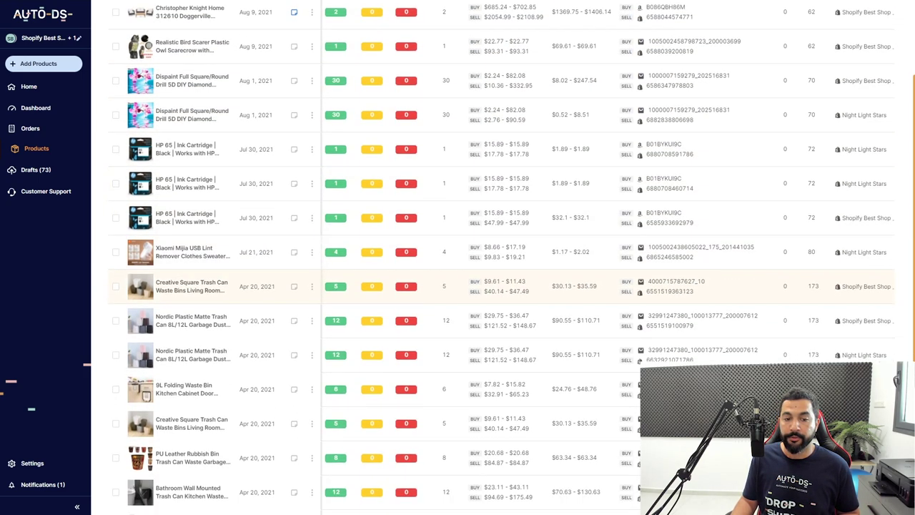
pyautogui.scroll(-2, 501, 300)
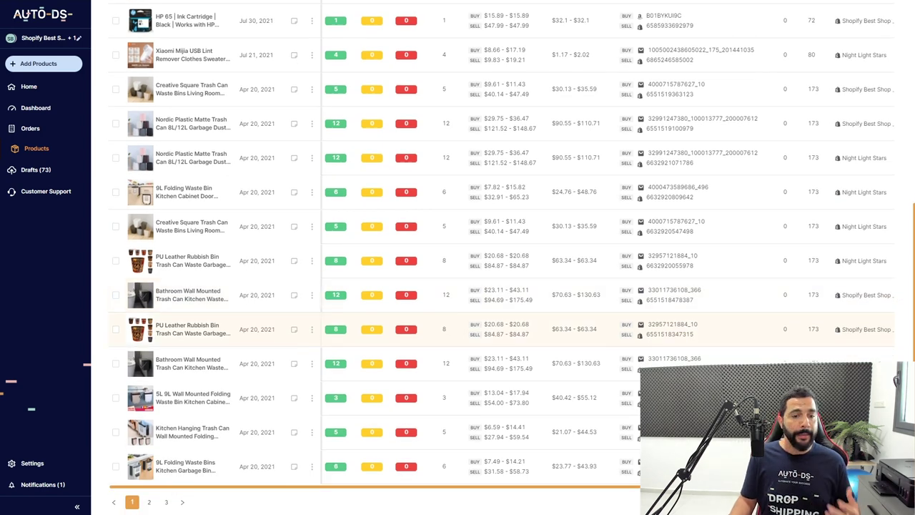
pyautogui.scroll(7, 501, 307)
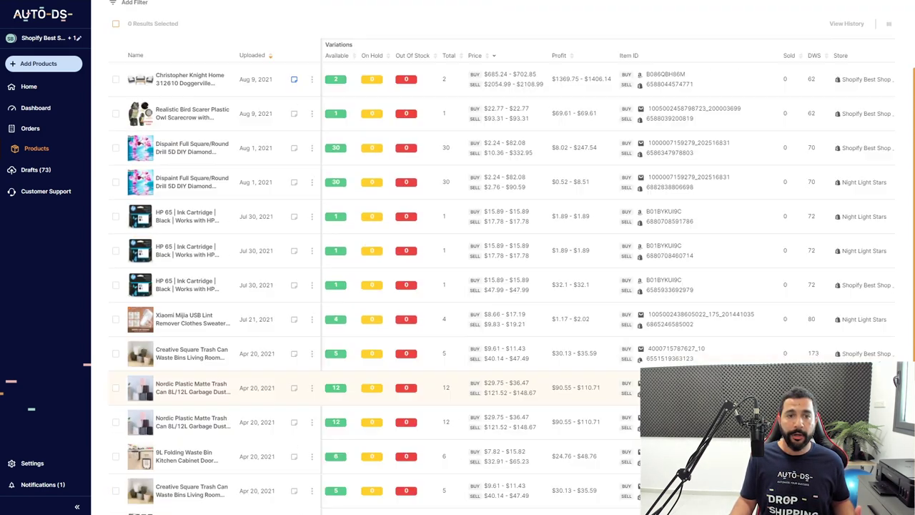
# - Review the available product filter criteria down to Vero Violation, Monitoring Error and OnHold Reason, without applying any
pyautogui.click(133, 68)
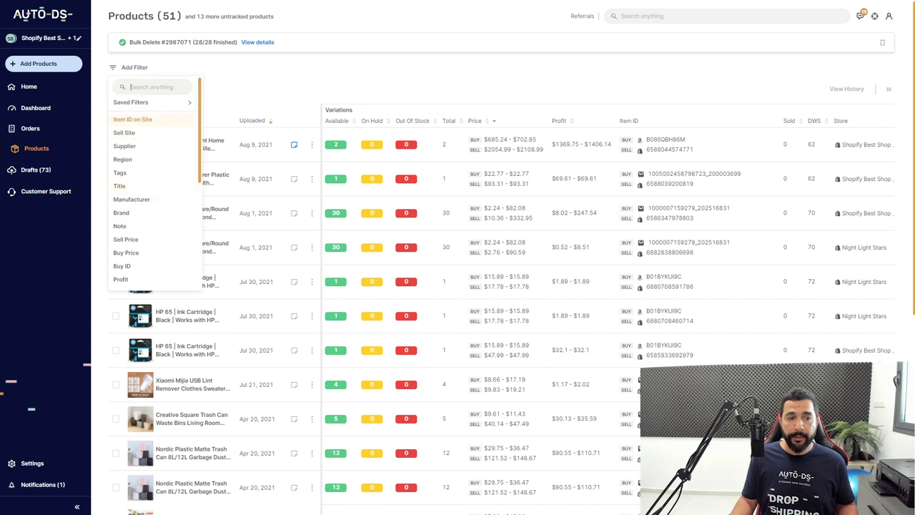
pyautogui.scroll(-3, 157, 183)
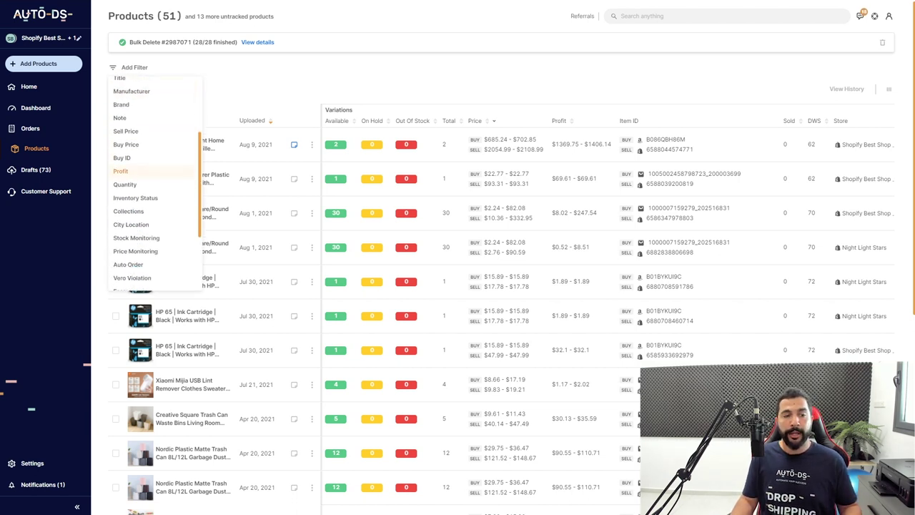
pyautogui.scroll(-3, 154, 182)
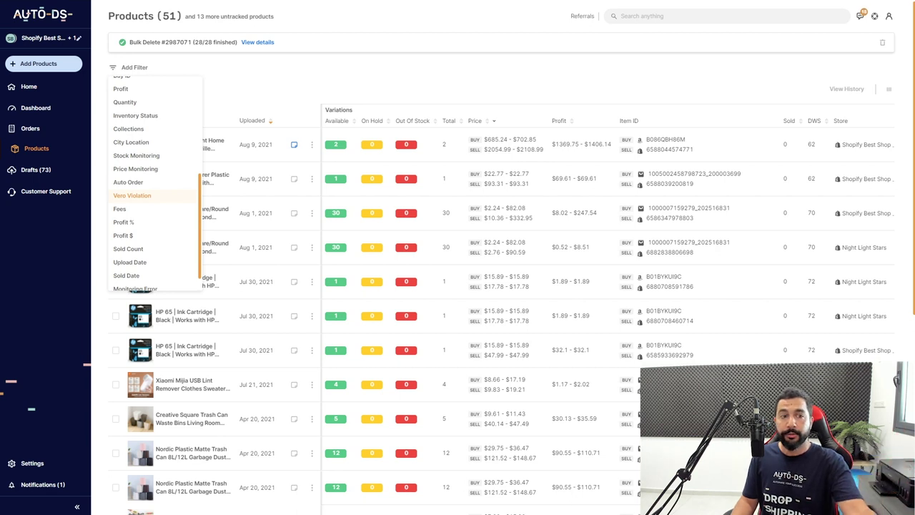
pyautogui.scroll(-1, 143, 190)
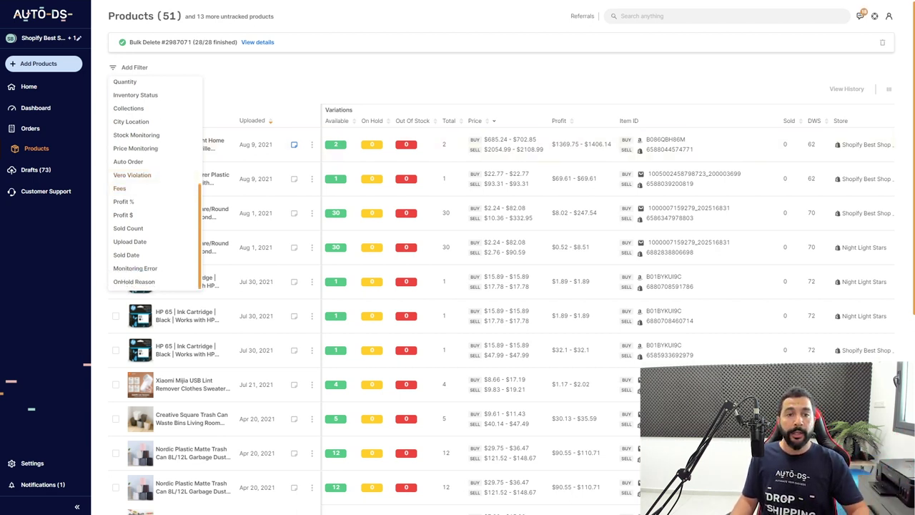
pyautogui.press('Escape')
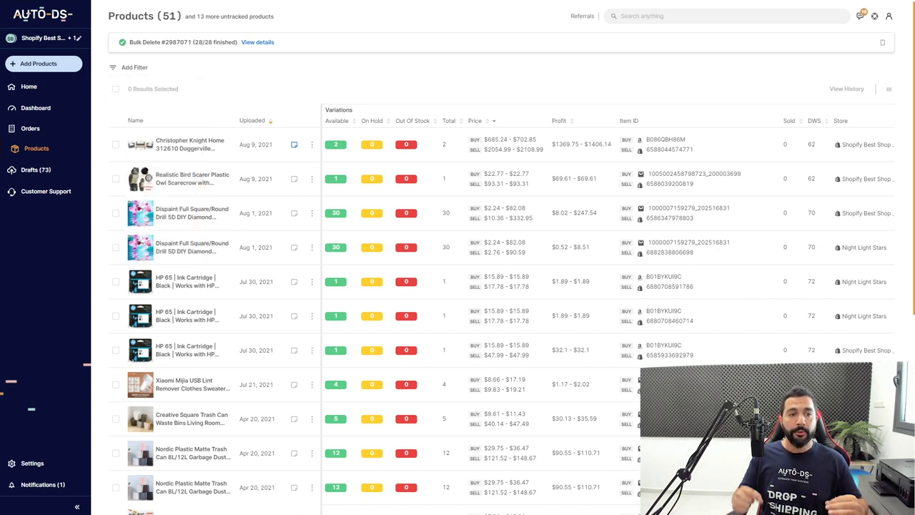